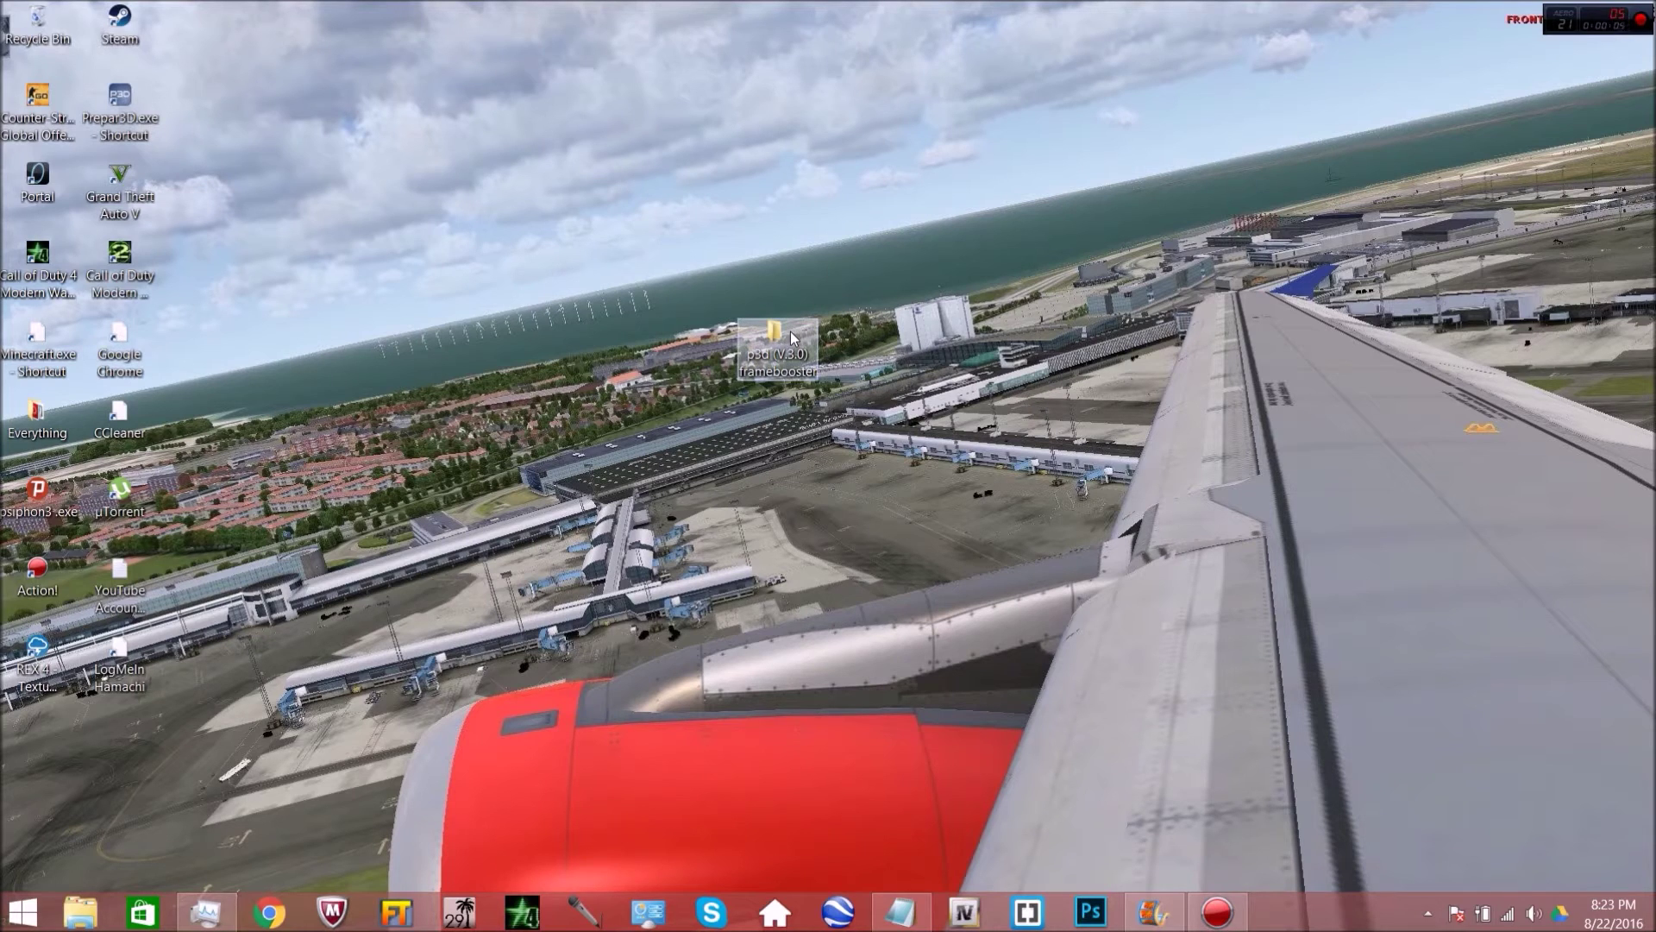
Move the p3d (V.3.0) framebooster folder left on the desktop and open Run with %appdata%
{"action": "left_click_drag", "start_coordinate": [790, 331], "coordinate": [792, 252]}
{"action": "left_click_drag", "start_coordinate": [701, 214], "coordinate": [868, 320]}
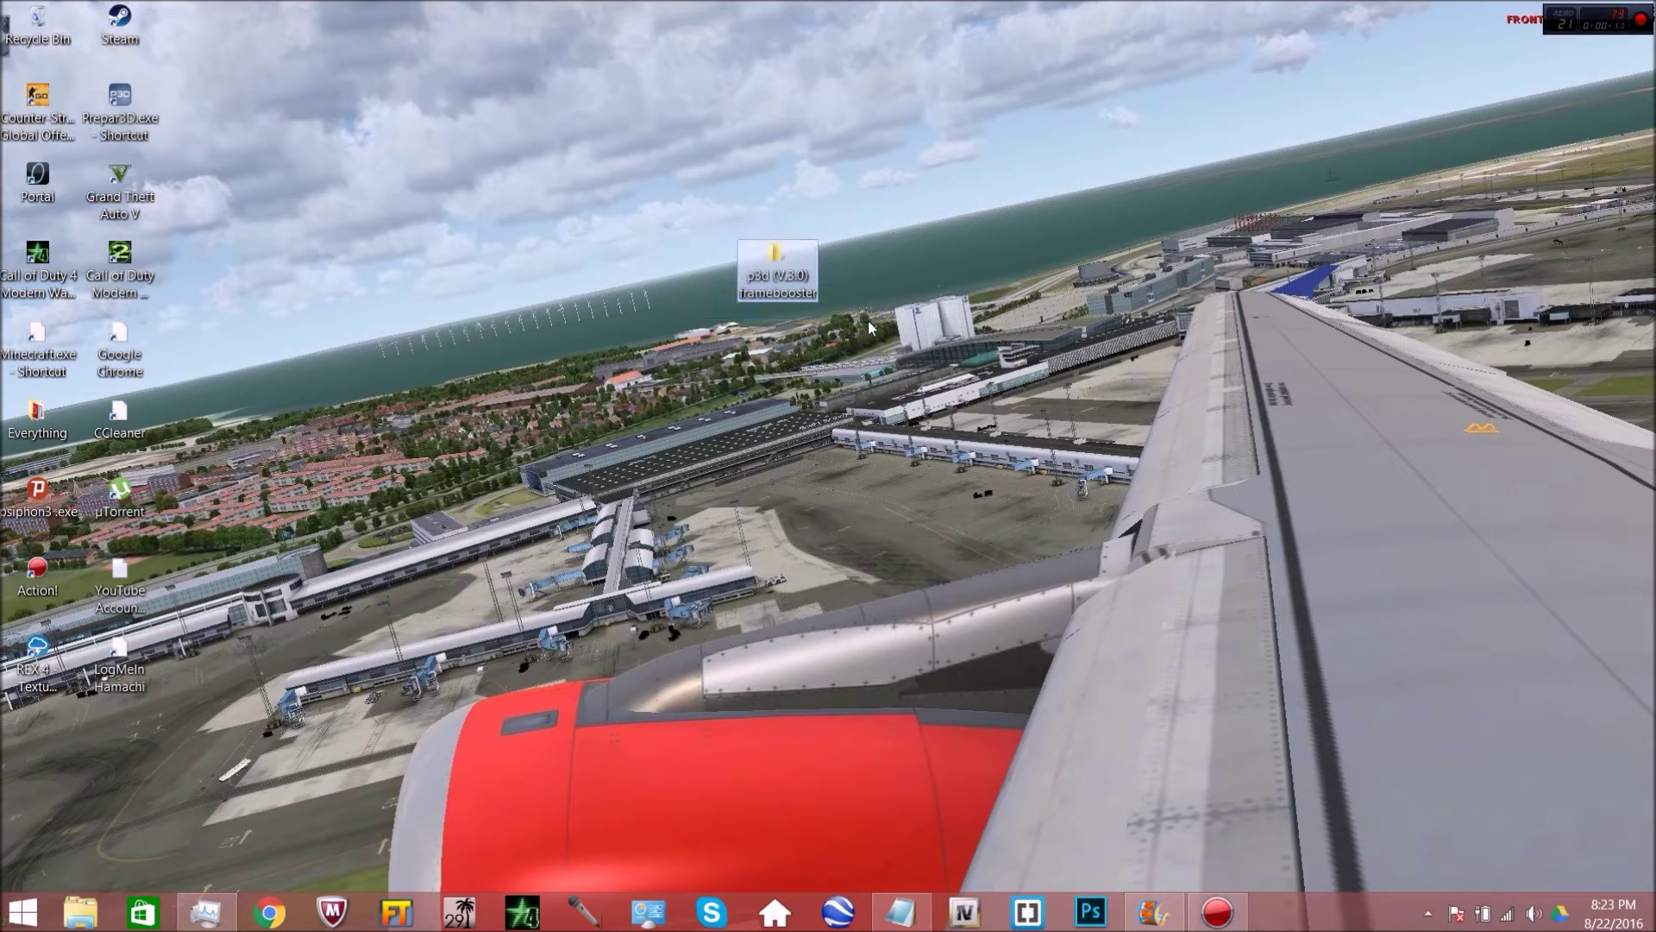
{"action": "left_click", "coordinate": [900, 268]}
{"action": "left_click_drag", "start_coordinate": [759, 254], "coordinate": [777, 265]}
{"action": "left_click_drag", "start_coordinate": [681, 291], "coordinate": [906, 259]}
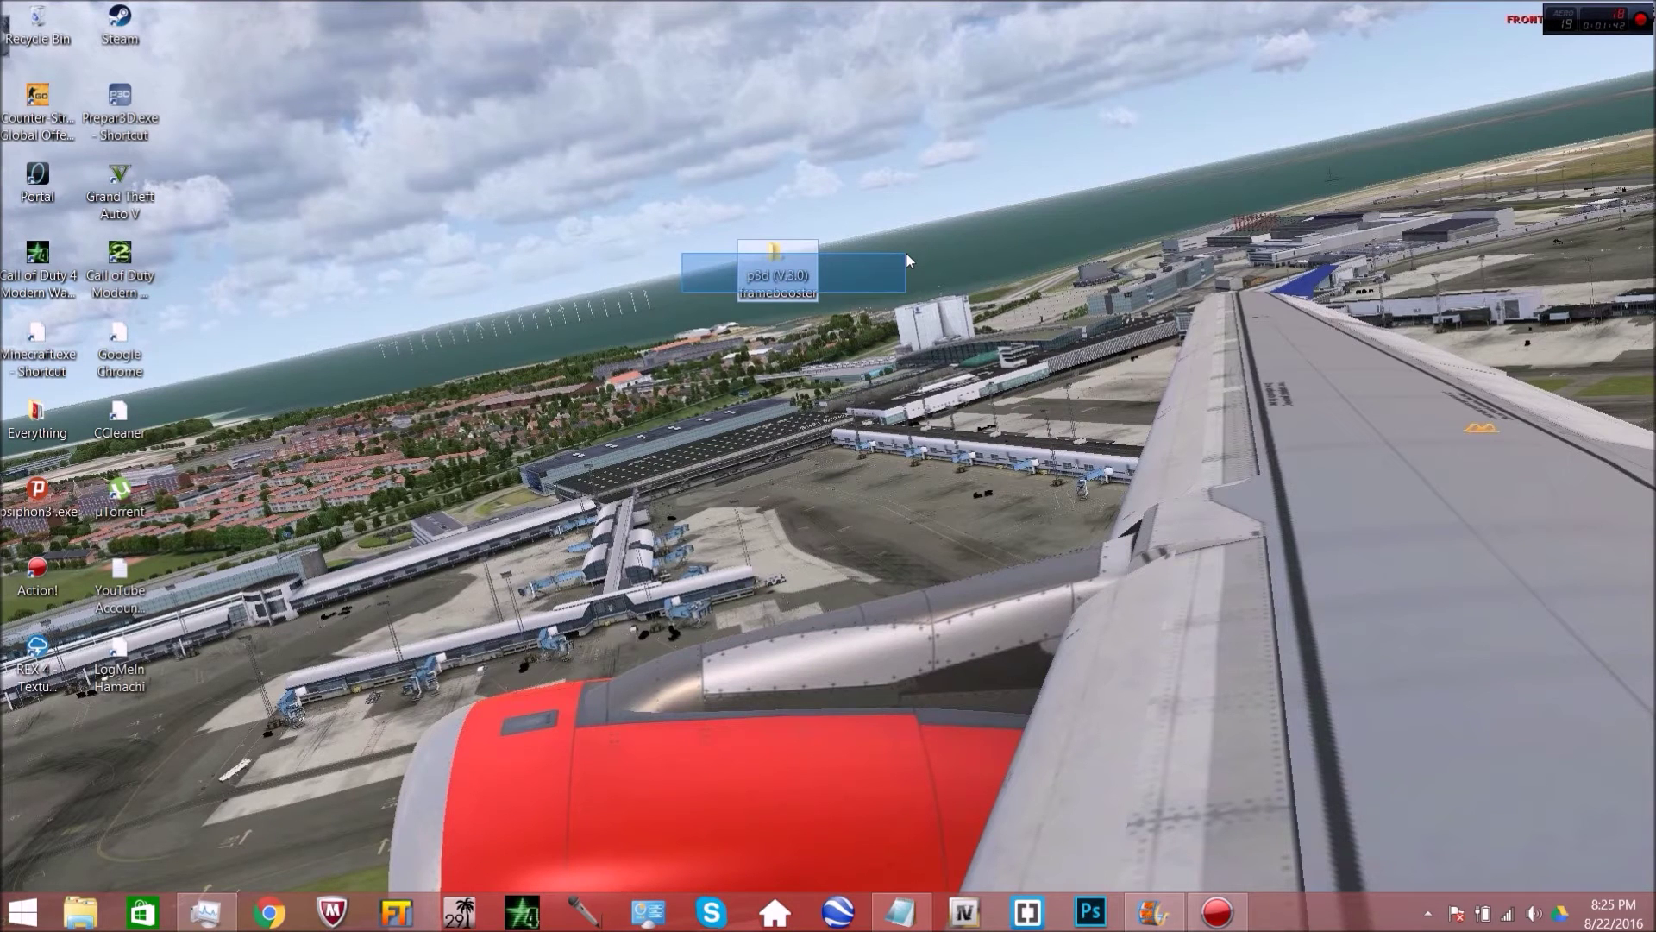
{"action": "left_click_drag", "start_coordinate": [906, 255], "coordinate": [412, 332]}
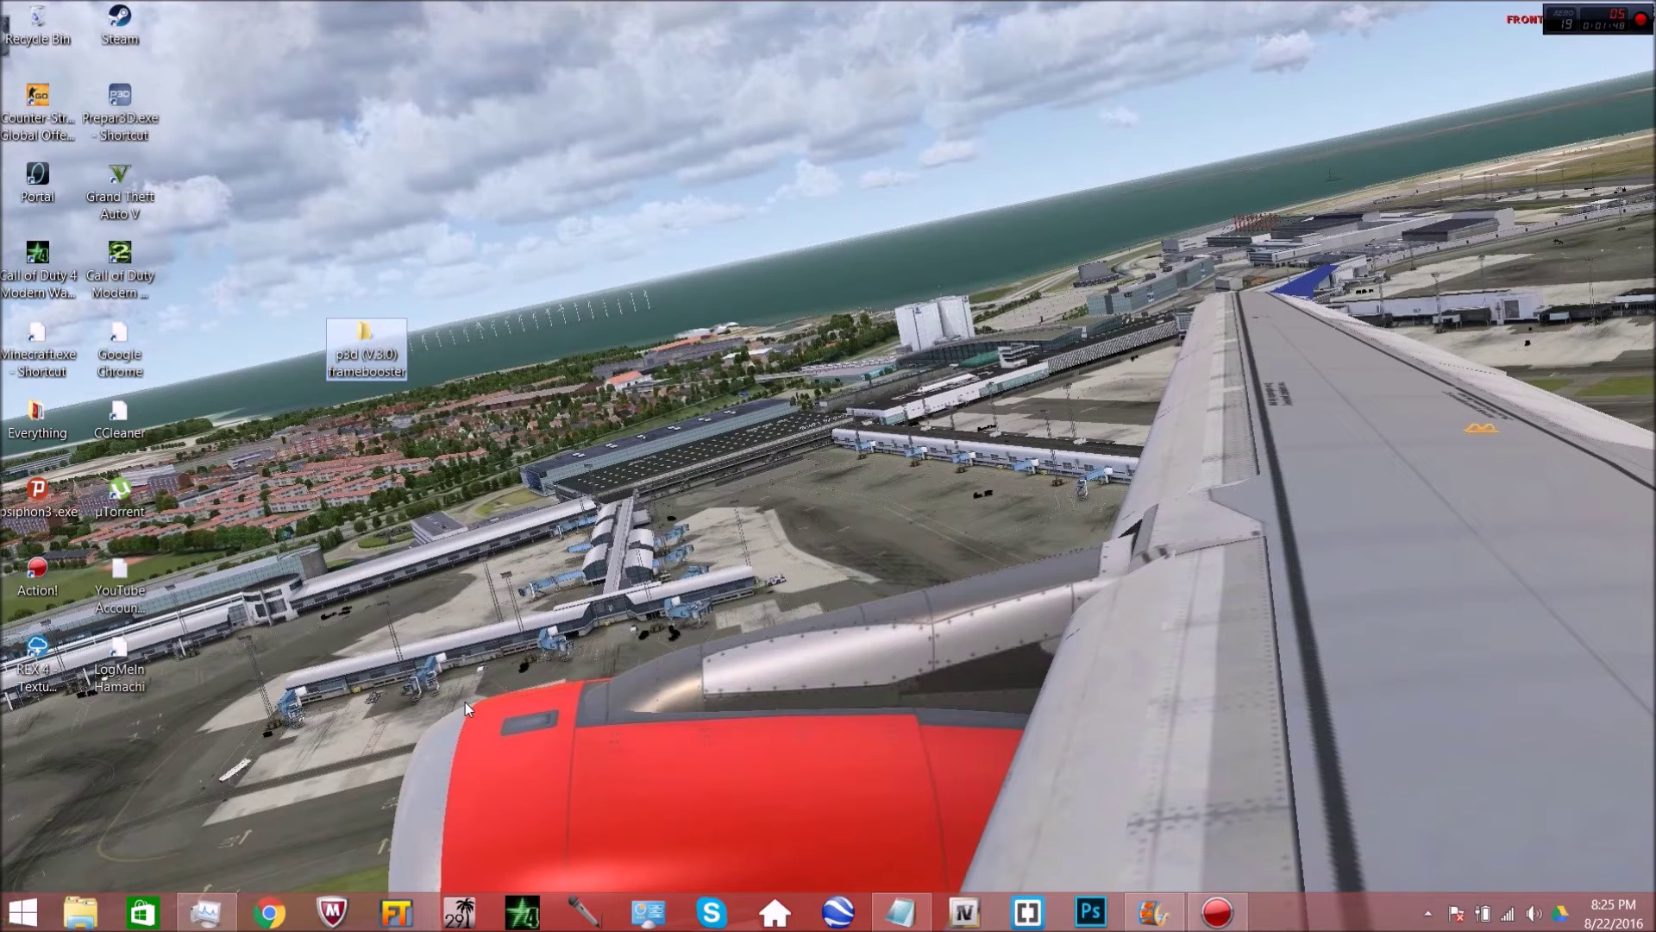
{"action": "key", "text": "super+r"}
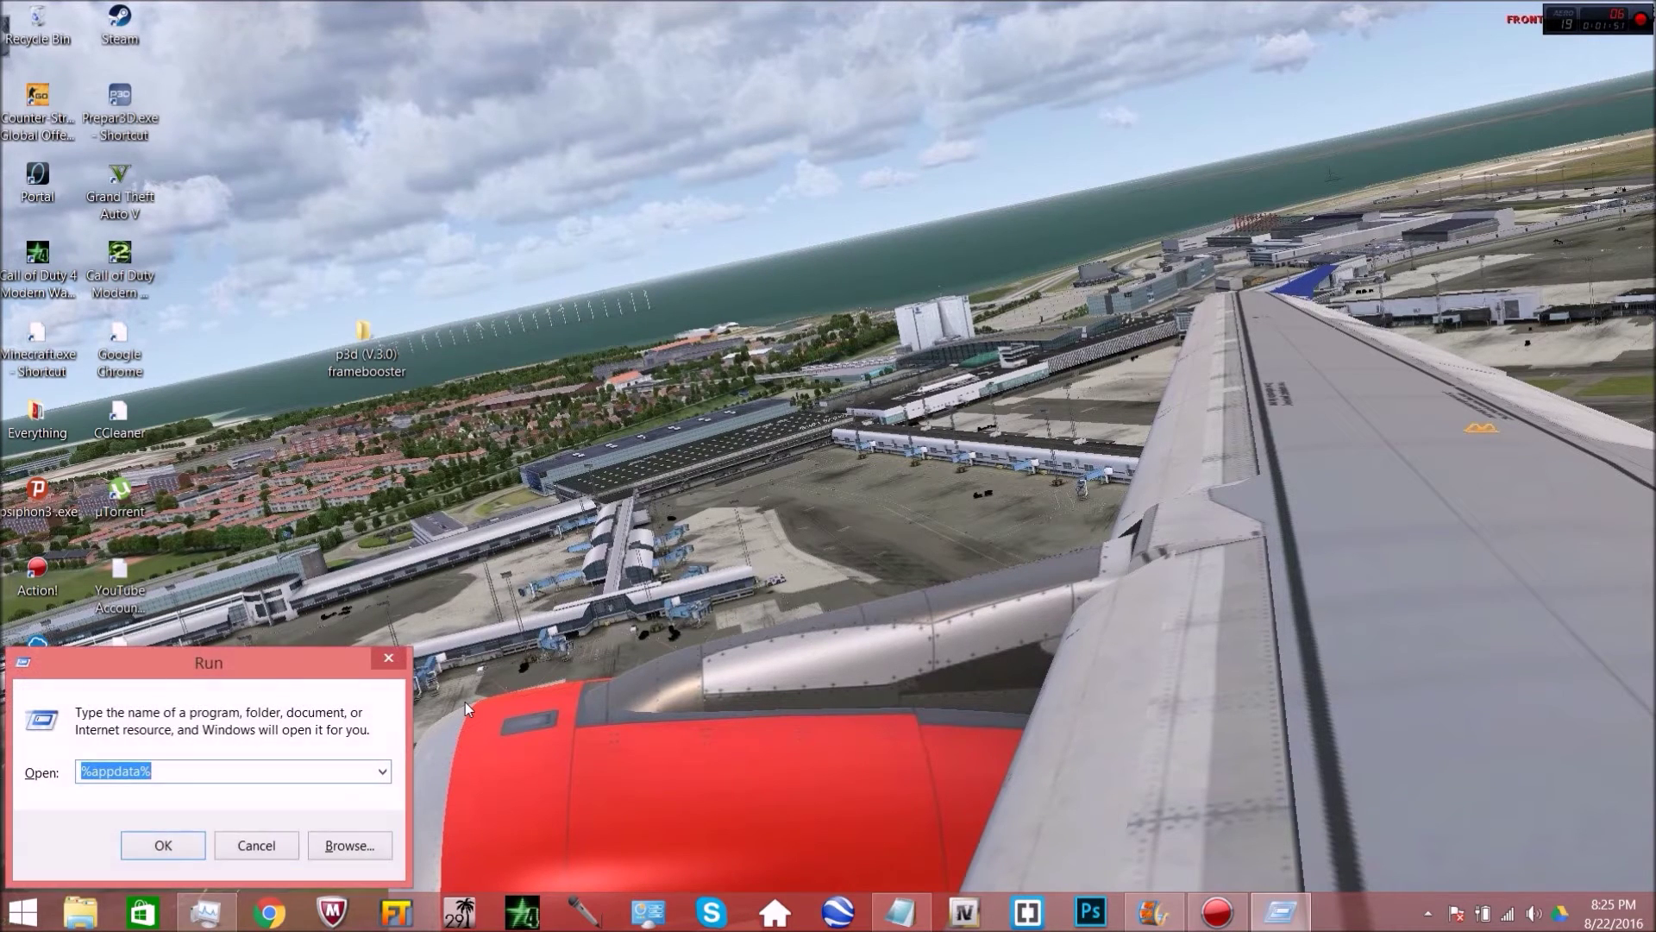
Open %appdata%, enter Roaming's Lockheed Martin folder and select Prepar3D v3
{"action": "left_click_drag", "start_coordinate": [187, 661], "coordinate": [907, 287]}
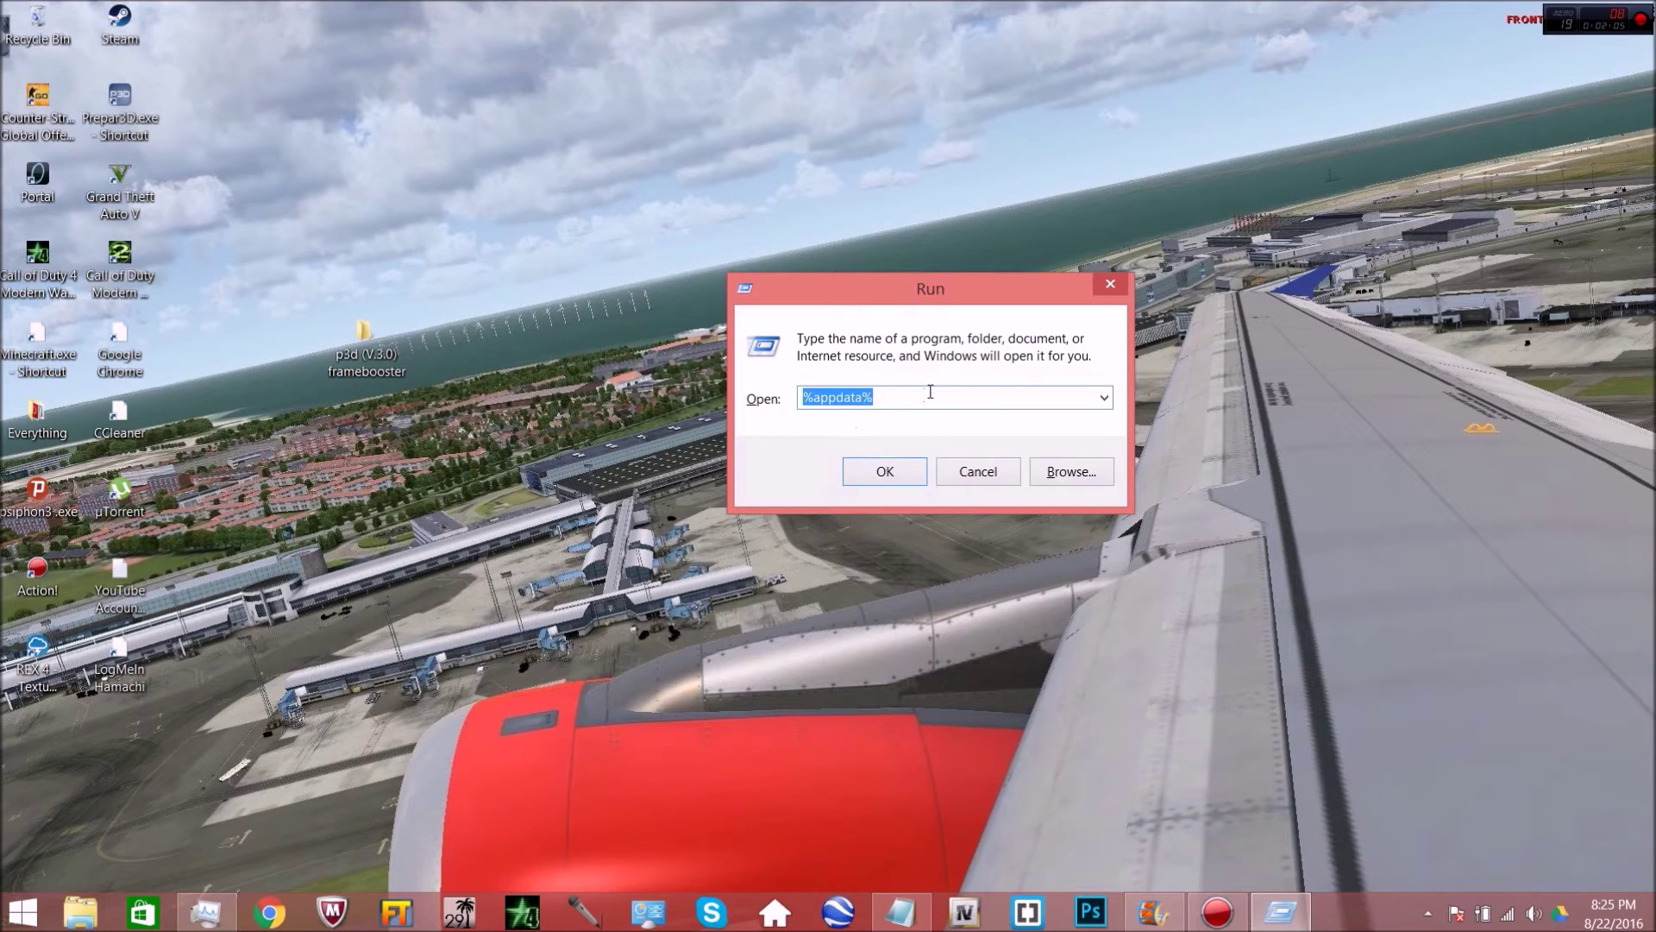
{"action": "left_click", "coordinate": [897, 470]}
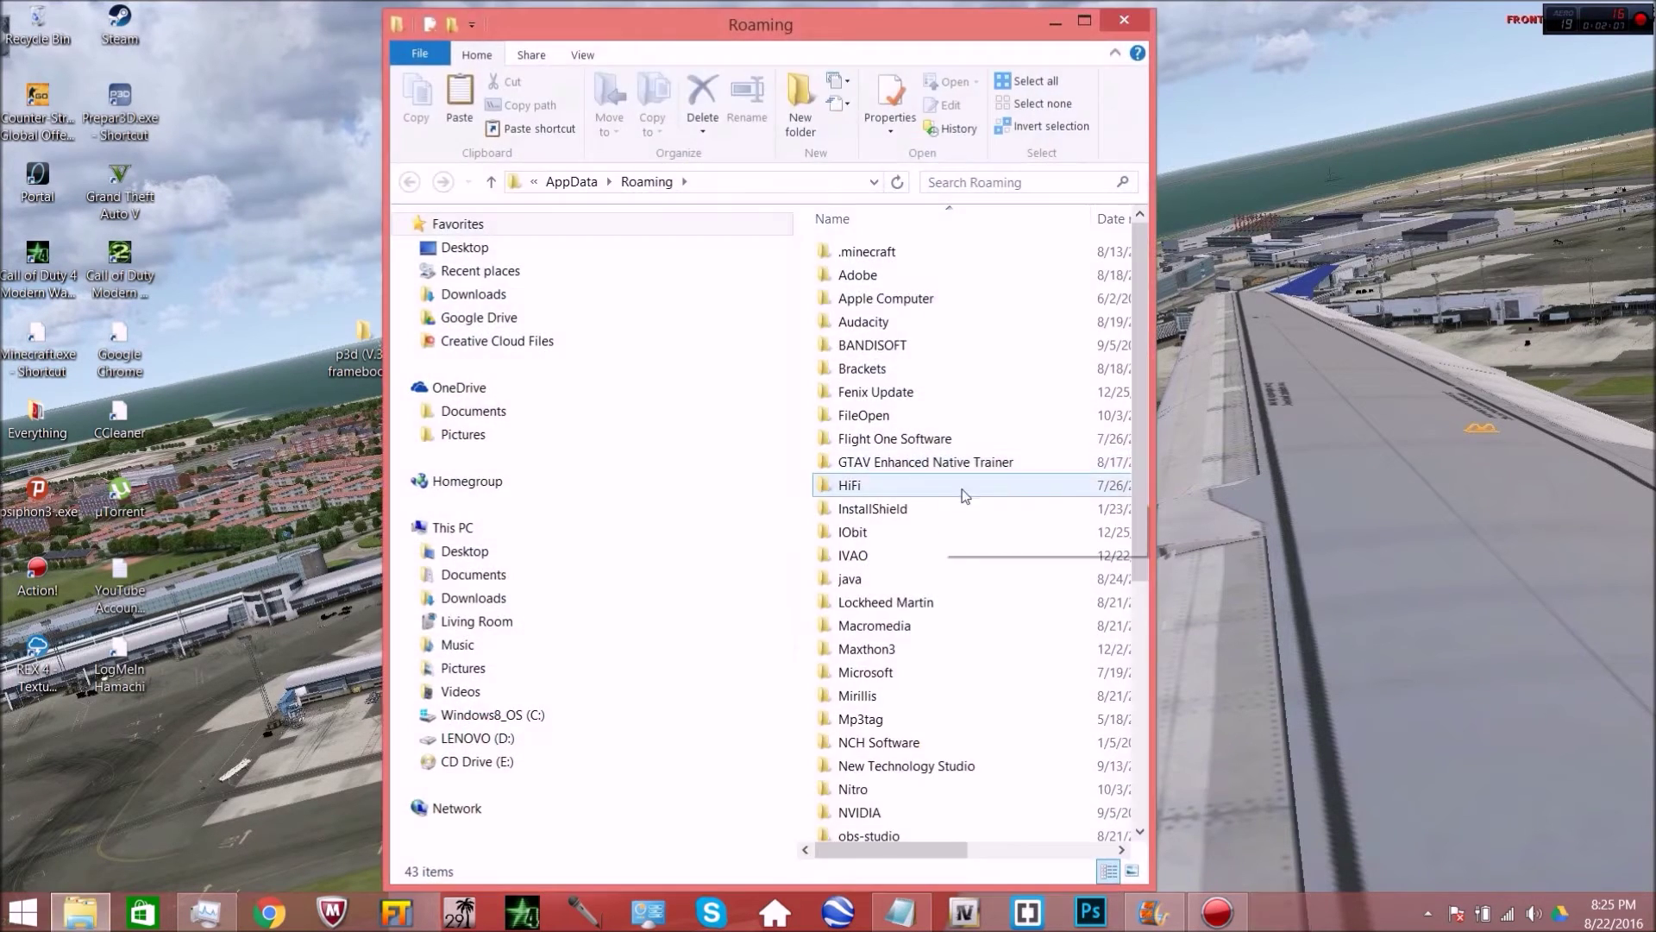
{"action": "left_click_drag", "start_coordinate": [788, 24], "coordinate": [1053, 31]}
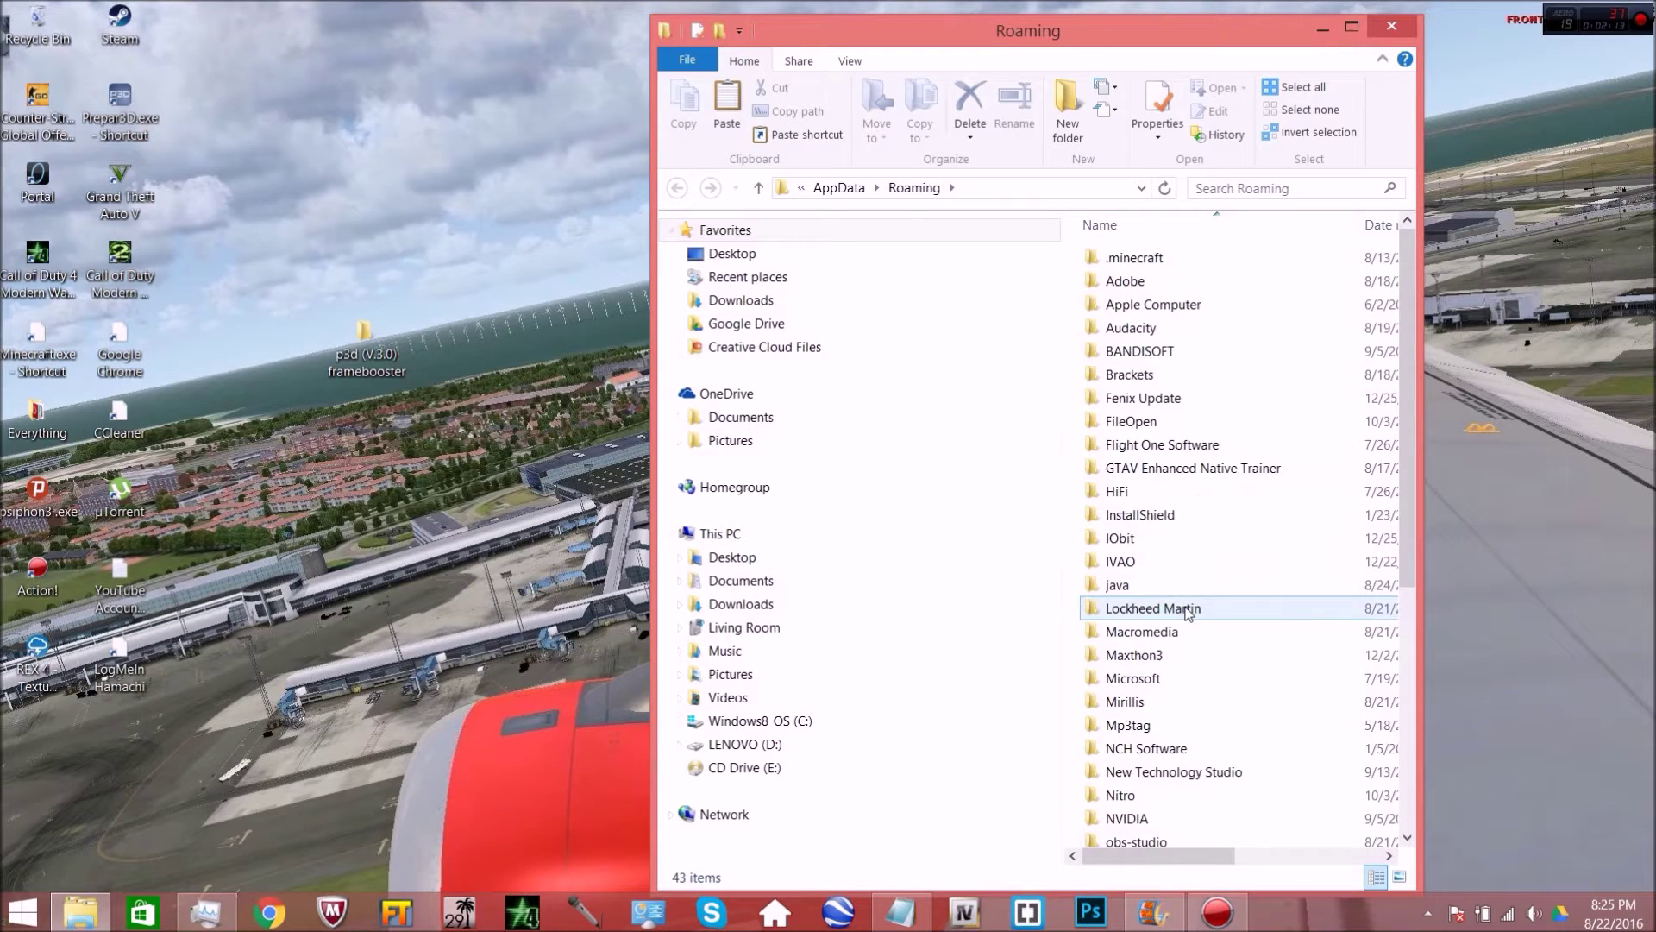
{"action": "scroll", "coordinate": [1187, 612], "scroll_direction": "down", "scroll_amount": 2}
{"action": "scroll", "coordinate": [1165, 614], "scroll_direction": "up", "scroll_amount": 2}
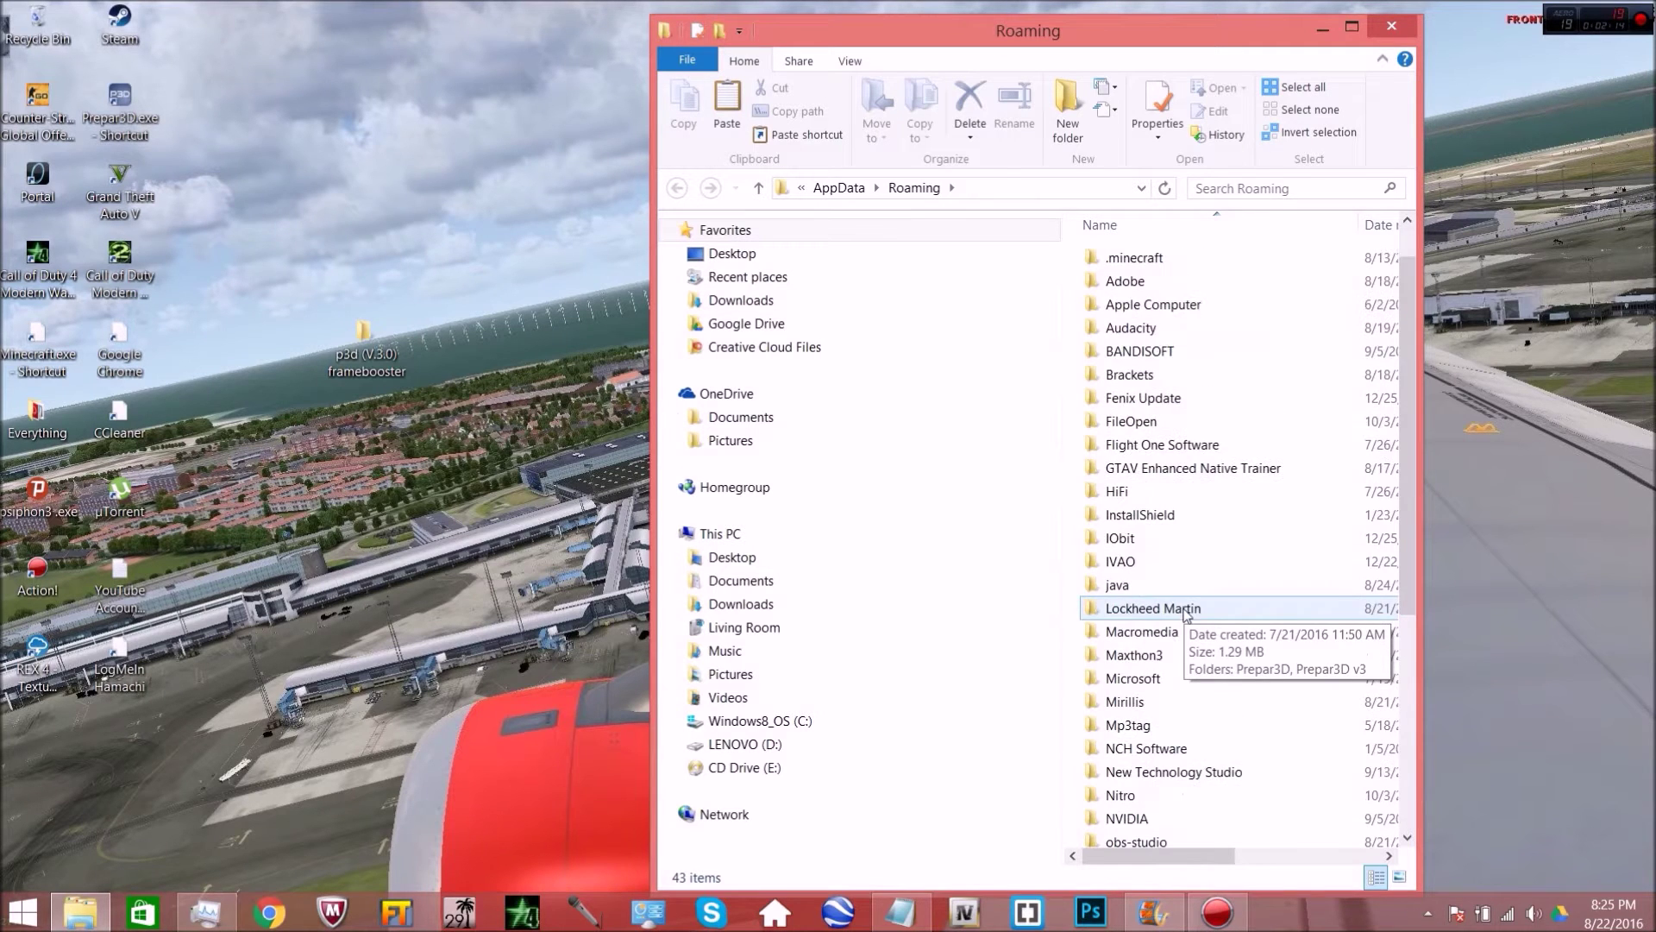
{"action": "double_click", "coordinate": [1176, 606]}
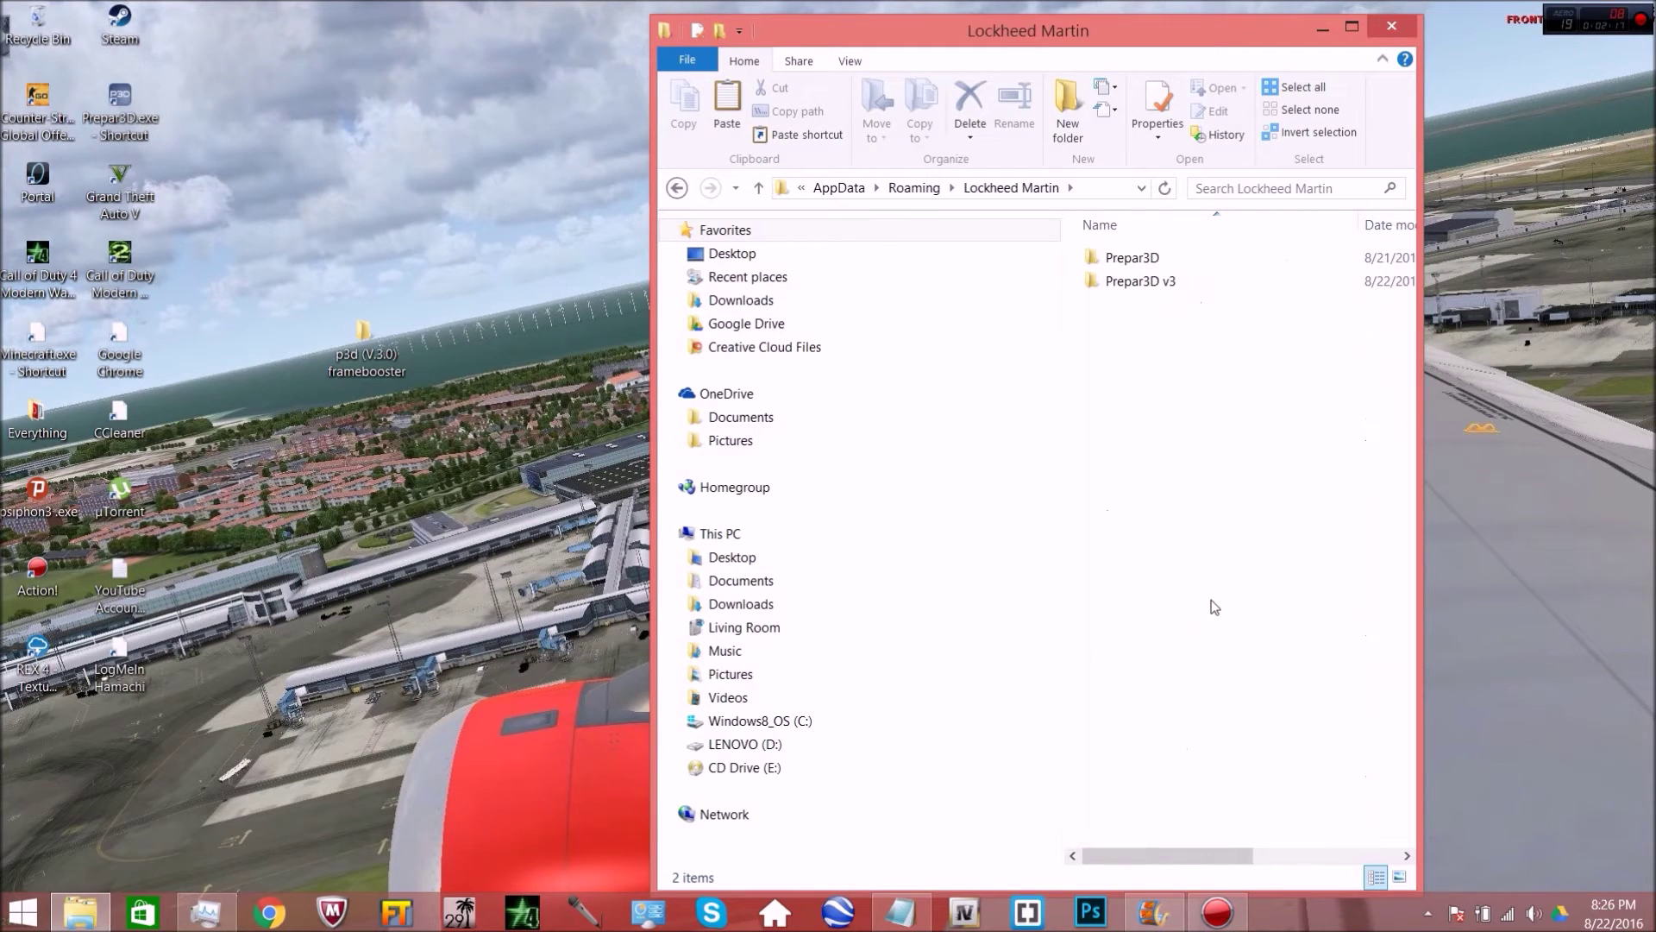
{"action": "left_click", "coordinate": [1150, 285]}
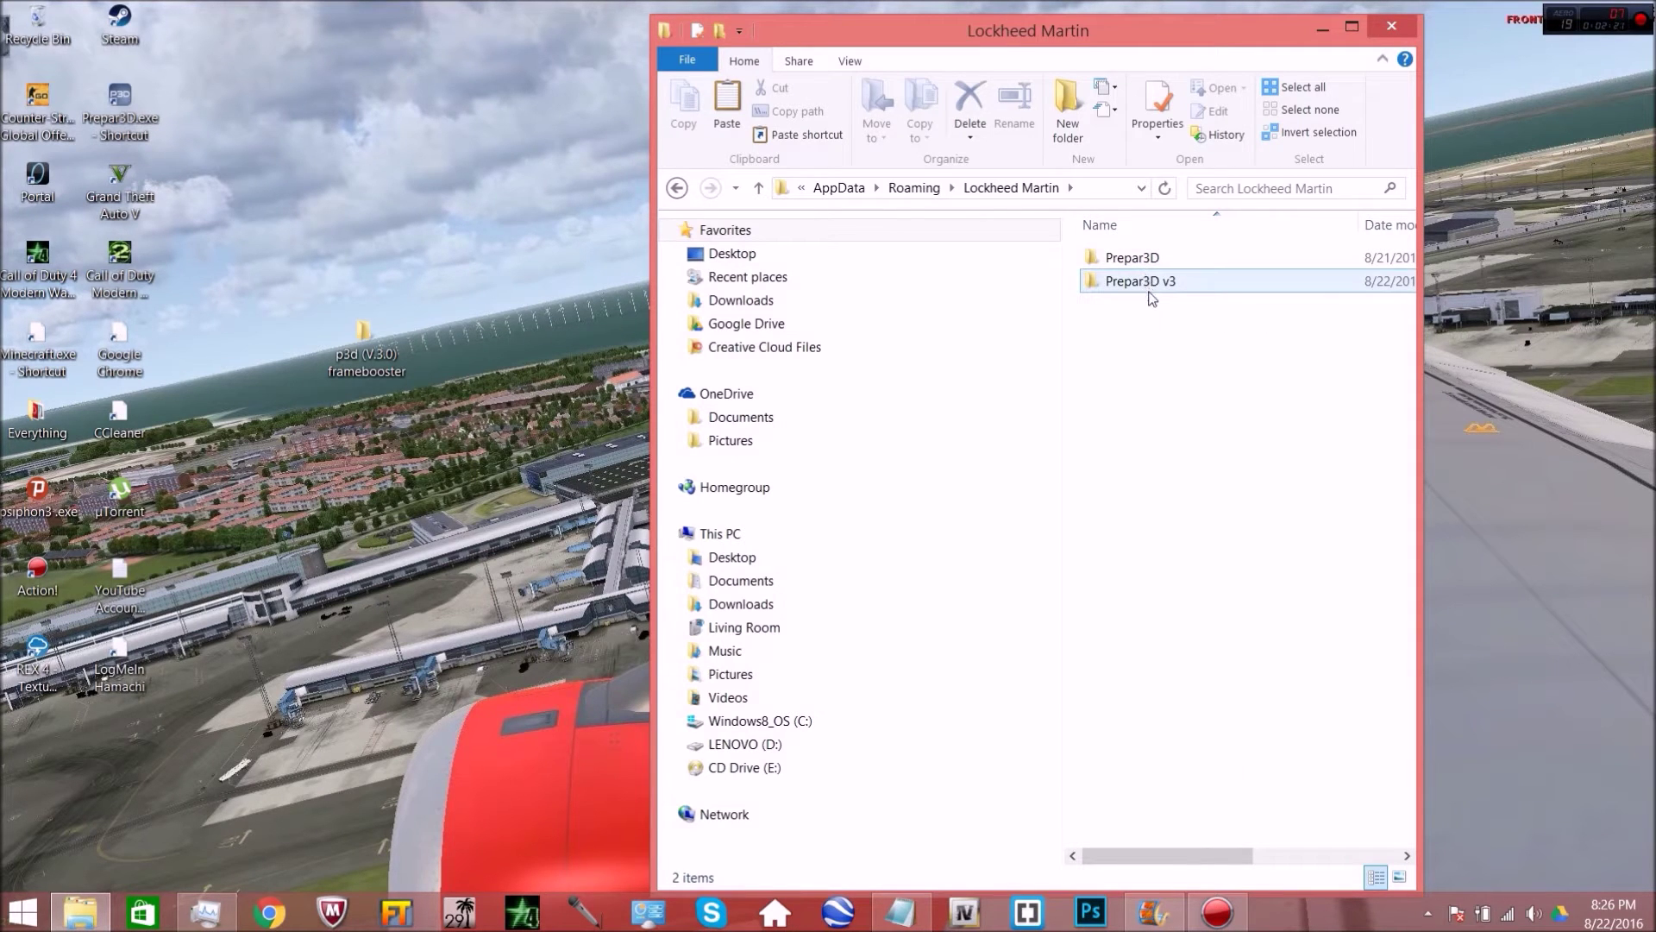
{"action": "mouse_move", "coordinate": [1173, 293]}
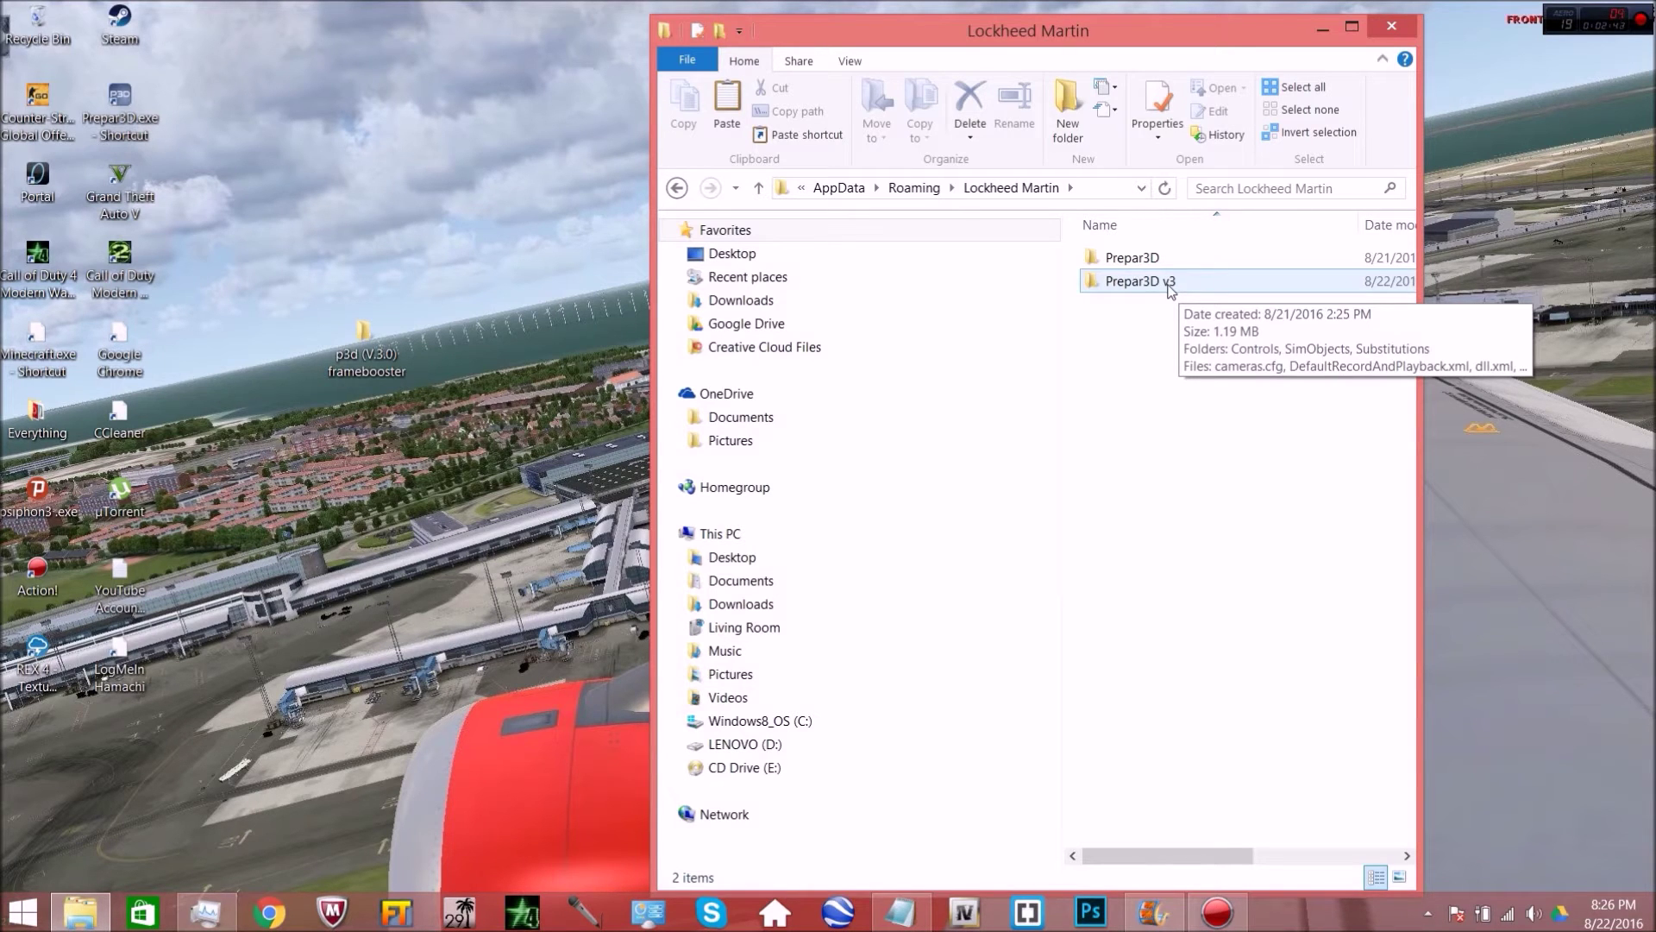
Open the Prepar3D v3 folder and select Prepar3D.cfg
{"action": "double_click", "coordinate": [1171, 285]}
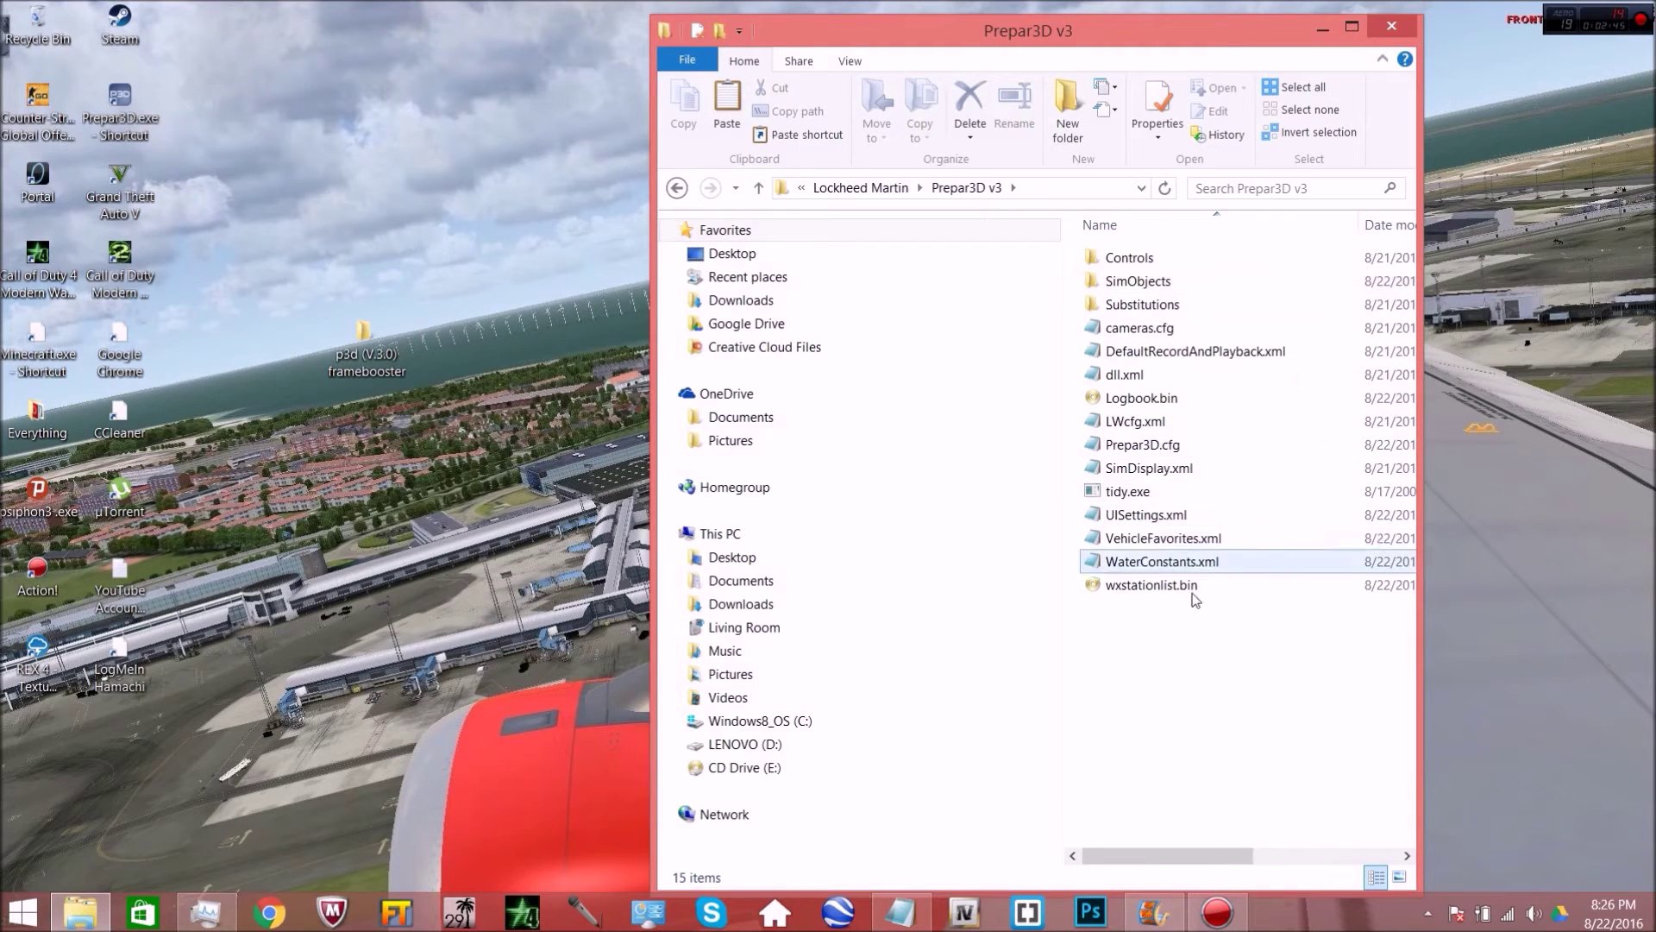
{"action": "left_click", "coordinate": [1168, 454]}
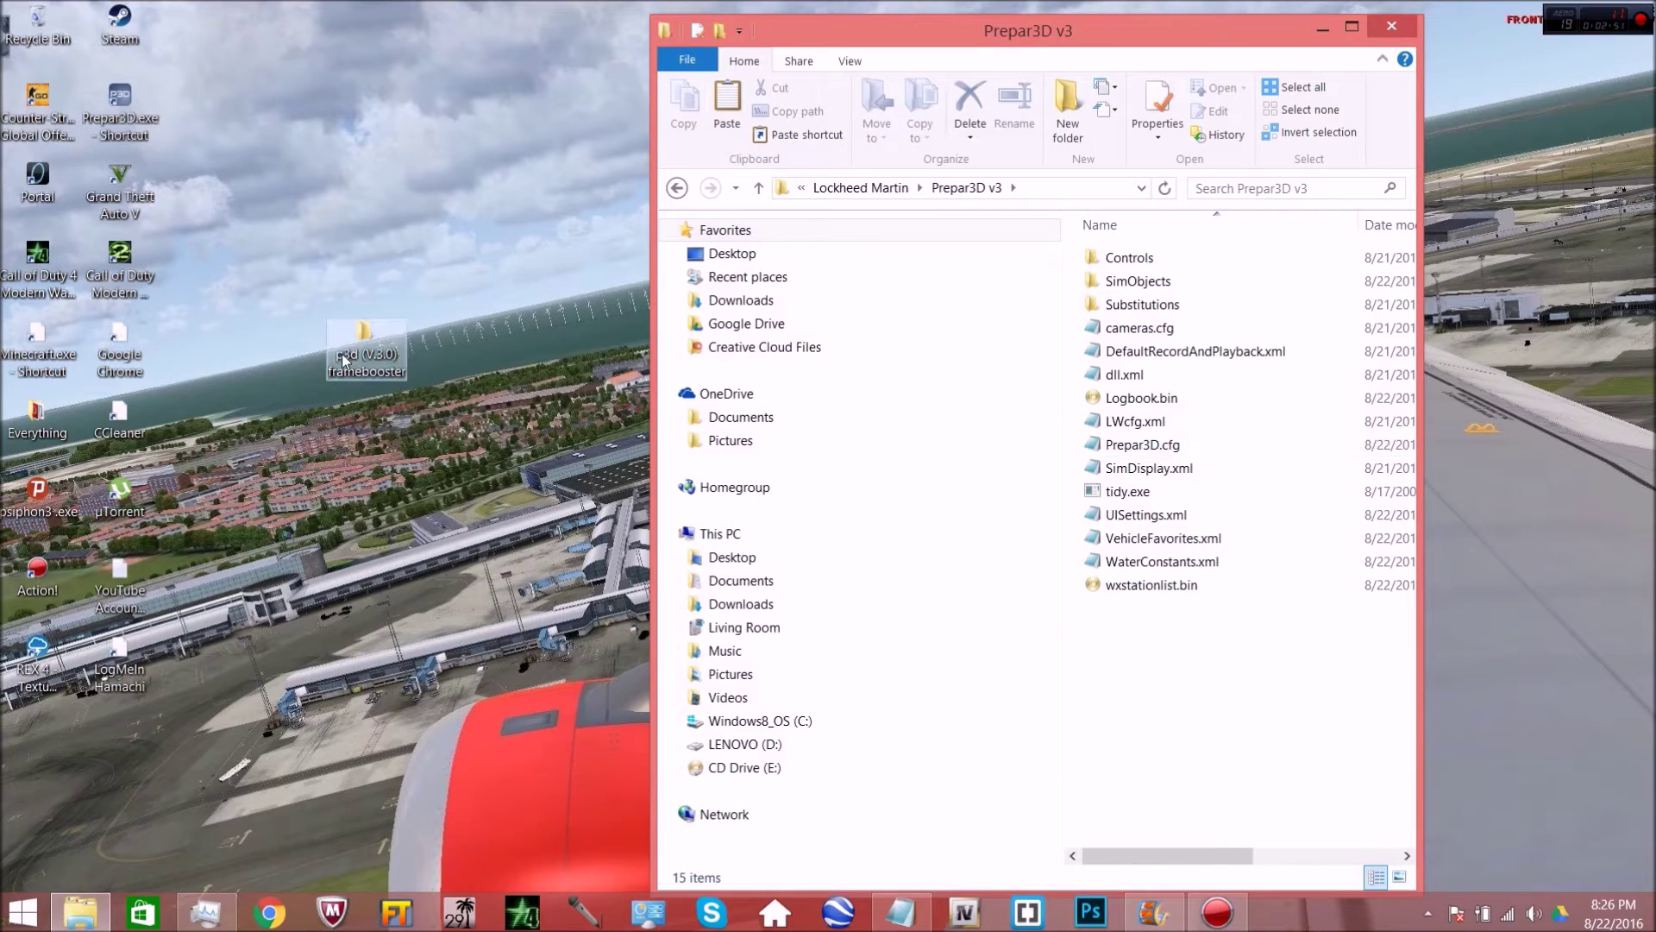
{"action": "left_click_drag", "start_coordinate": [347, 358], "coordinate": [466, 310]}
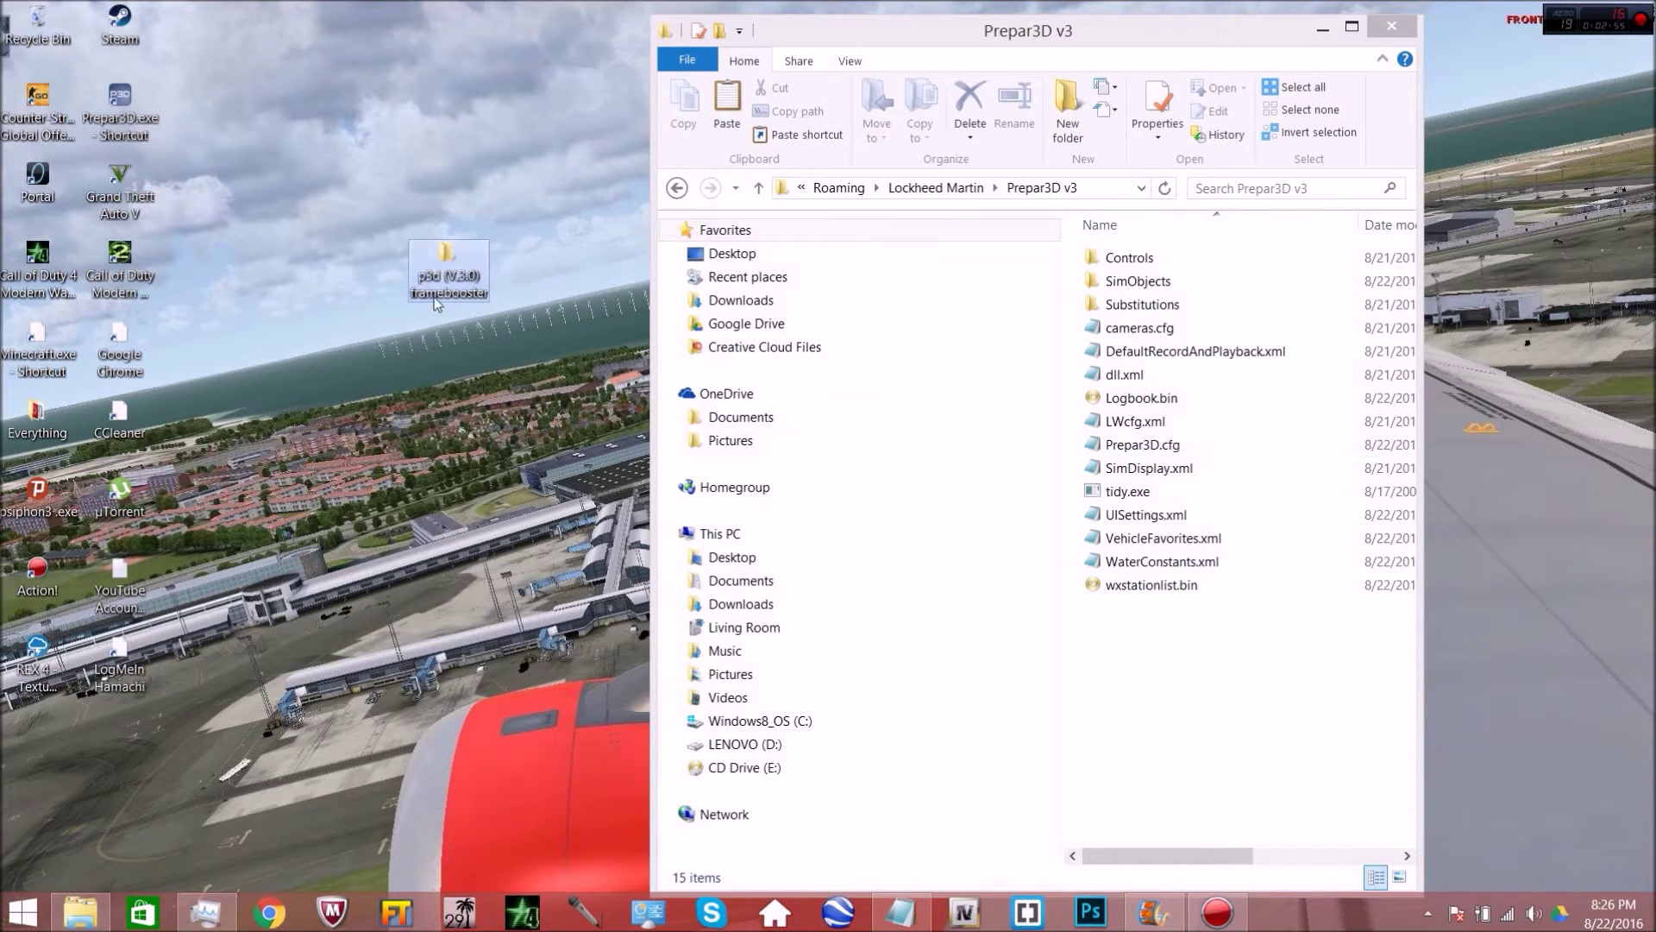
{"action": "left_click_drag", "start_coordinate": [357, 344], "coordinate": [563, 174]}
{"action": "left_click", "coordinate": [1126, 447]}
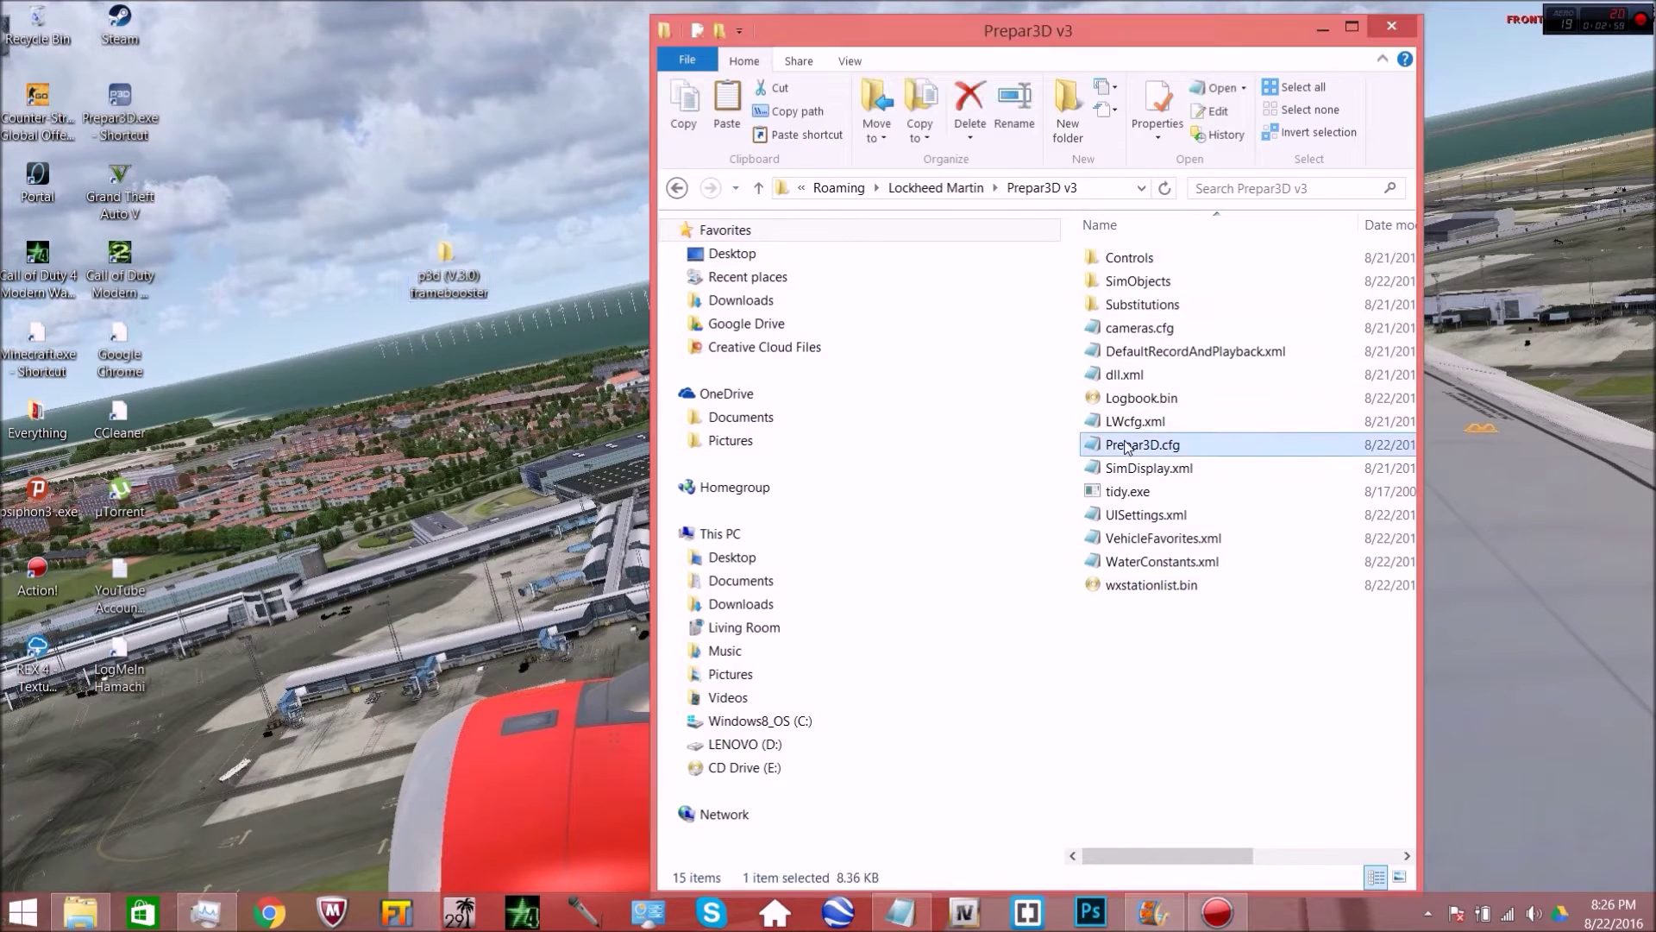
{"action": "left_click", "coordinate": [1175, 716]}
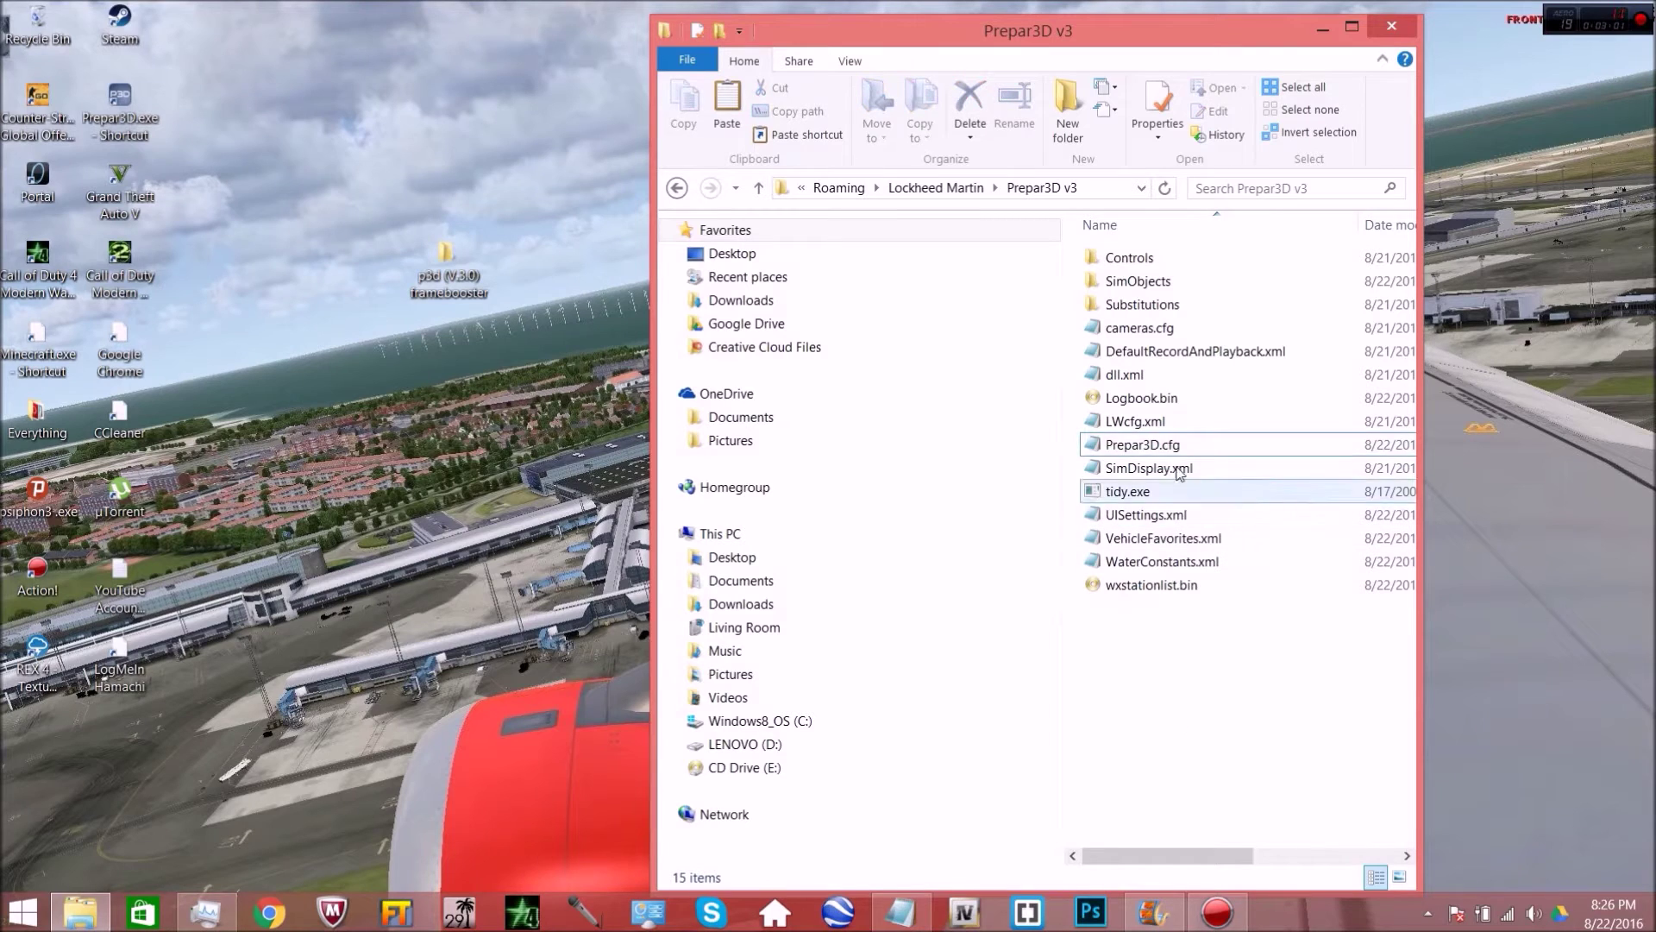
{"action": "right_click", "coordinate": [1189, 660]}
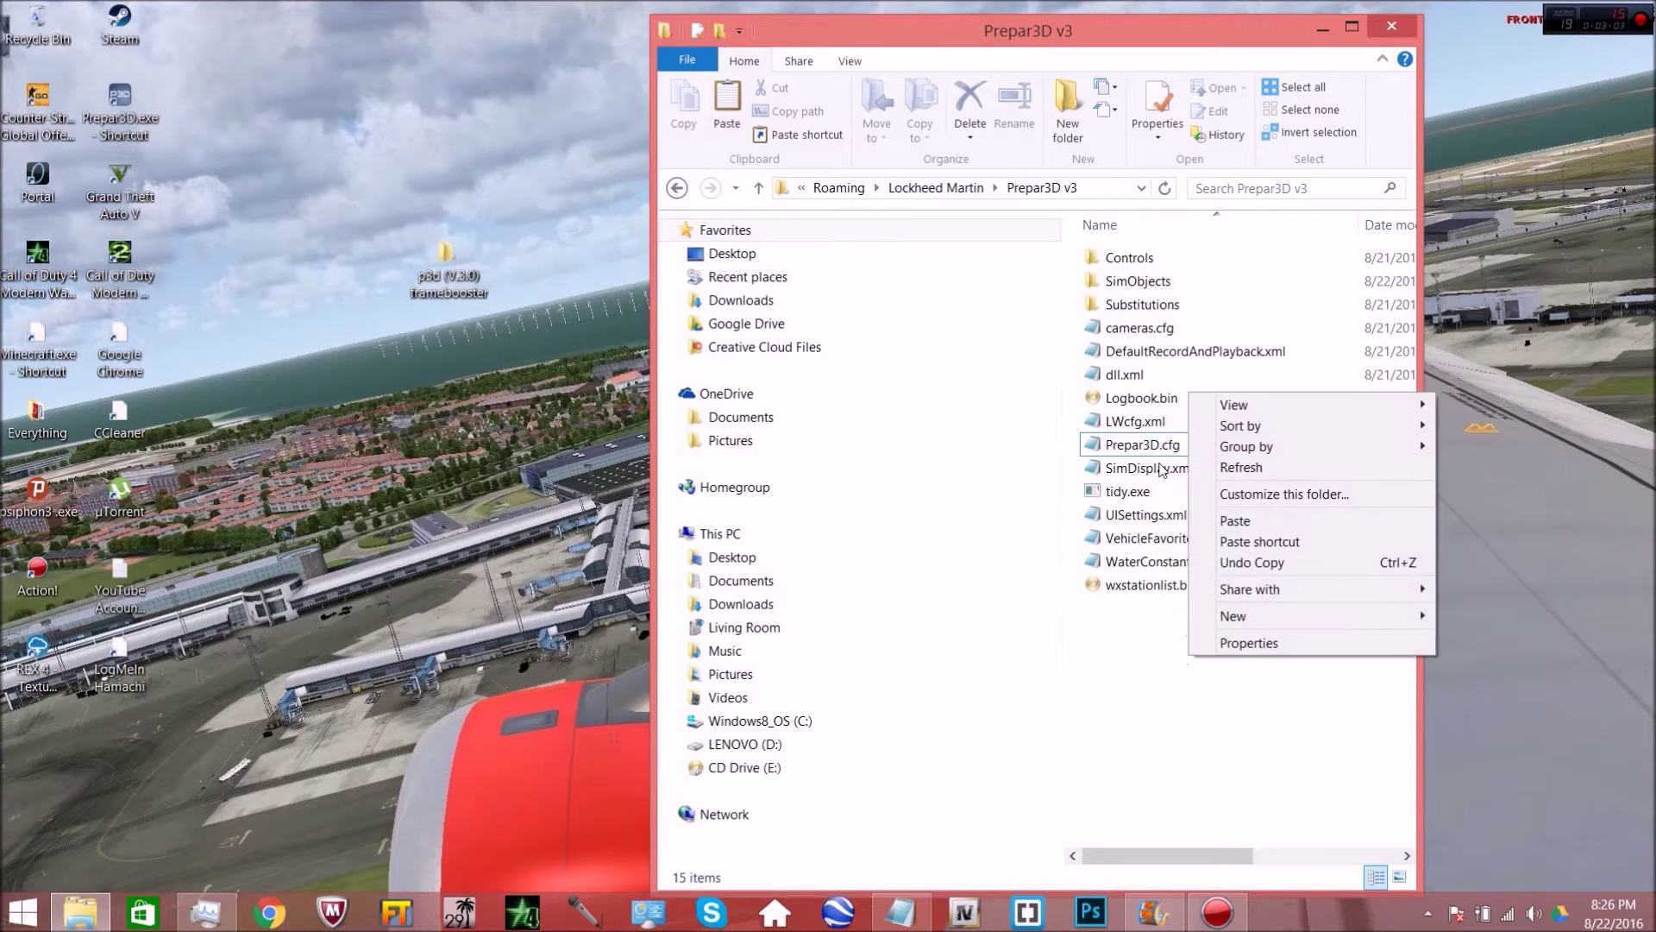
{"action": "left_click", "coordinate": [1151, 431]}
{"action": "left_click", "coordinate": [1152, 443]}
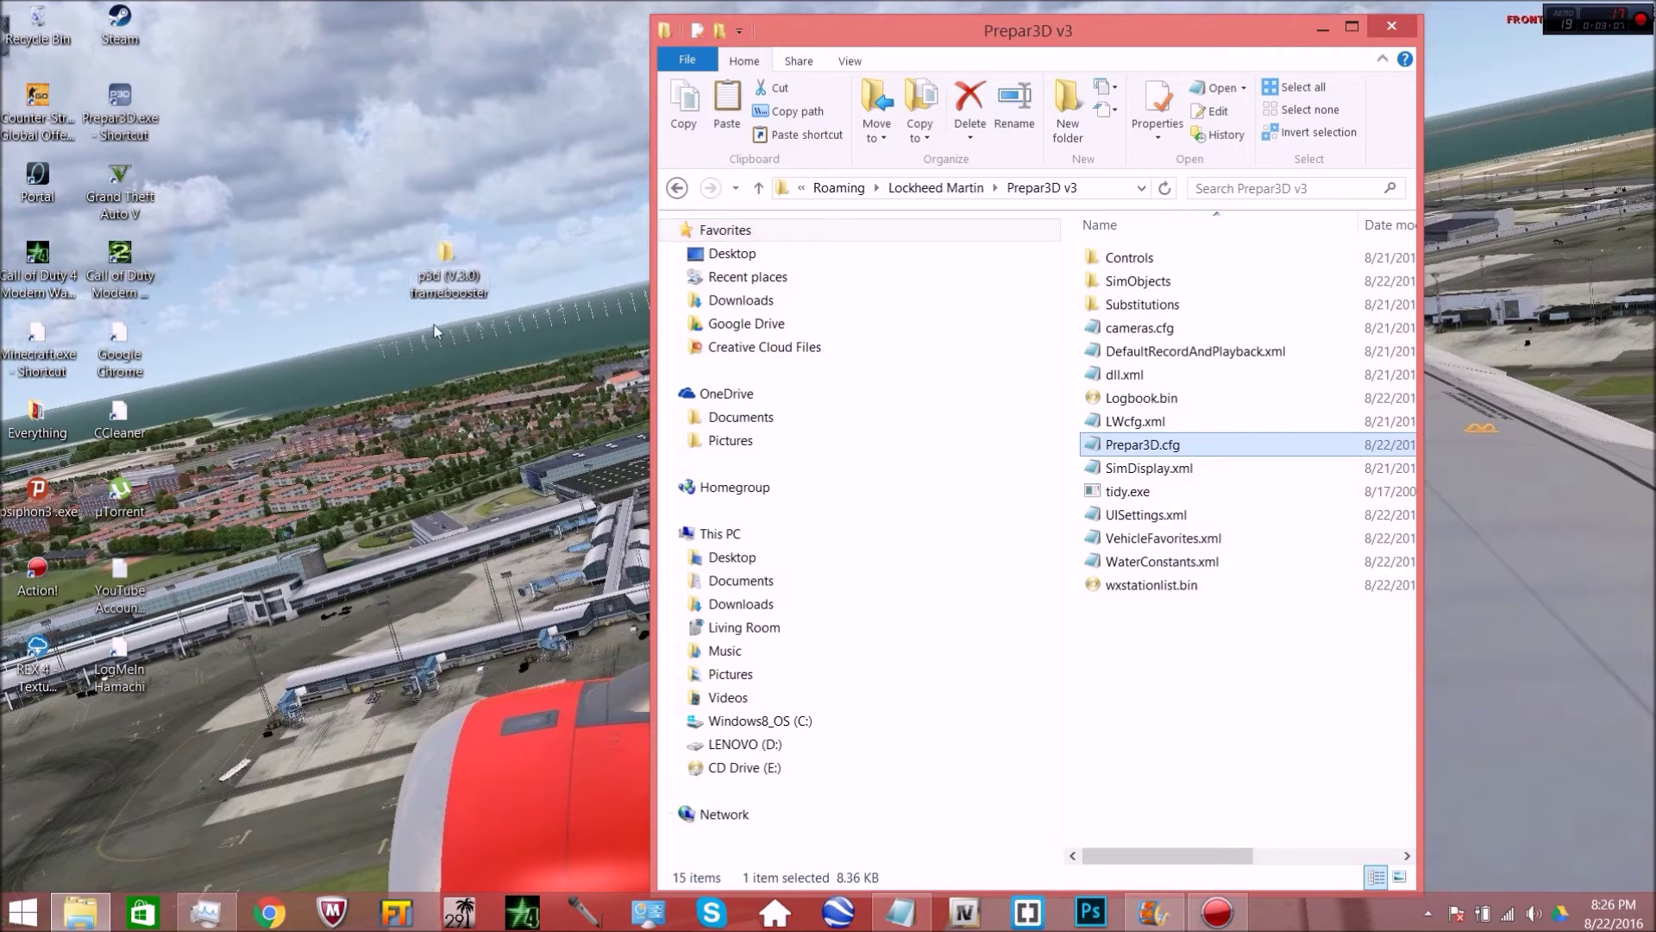
{"action": "left_click", "coordinate": [468, 364]}
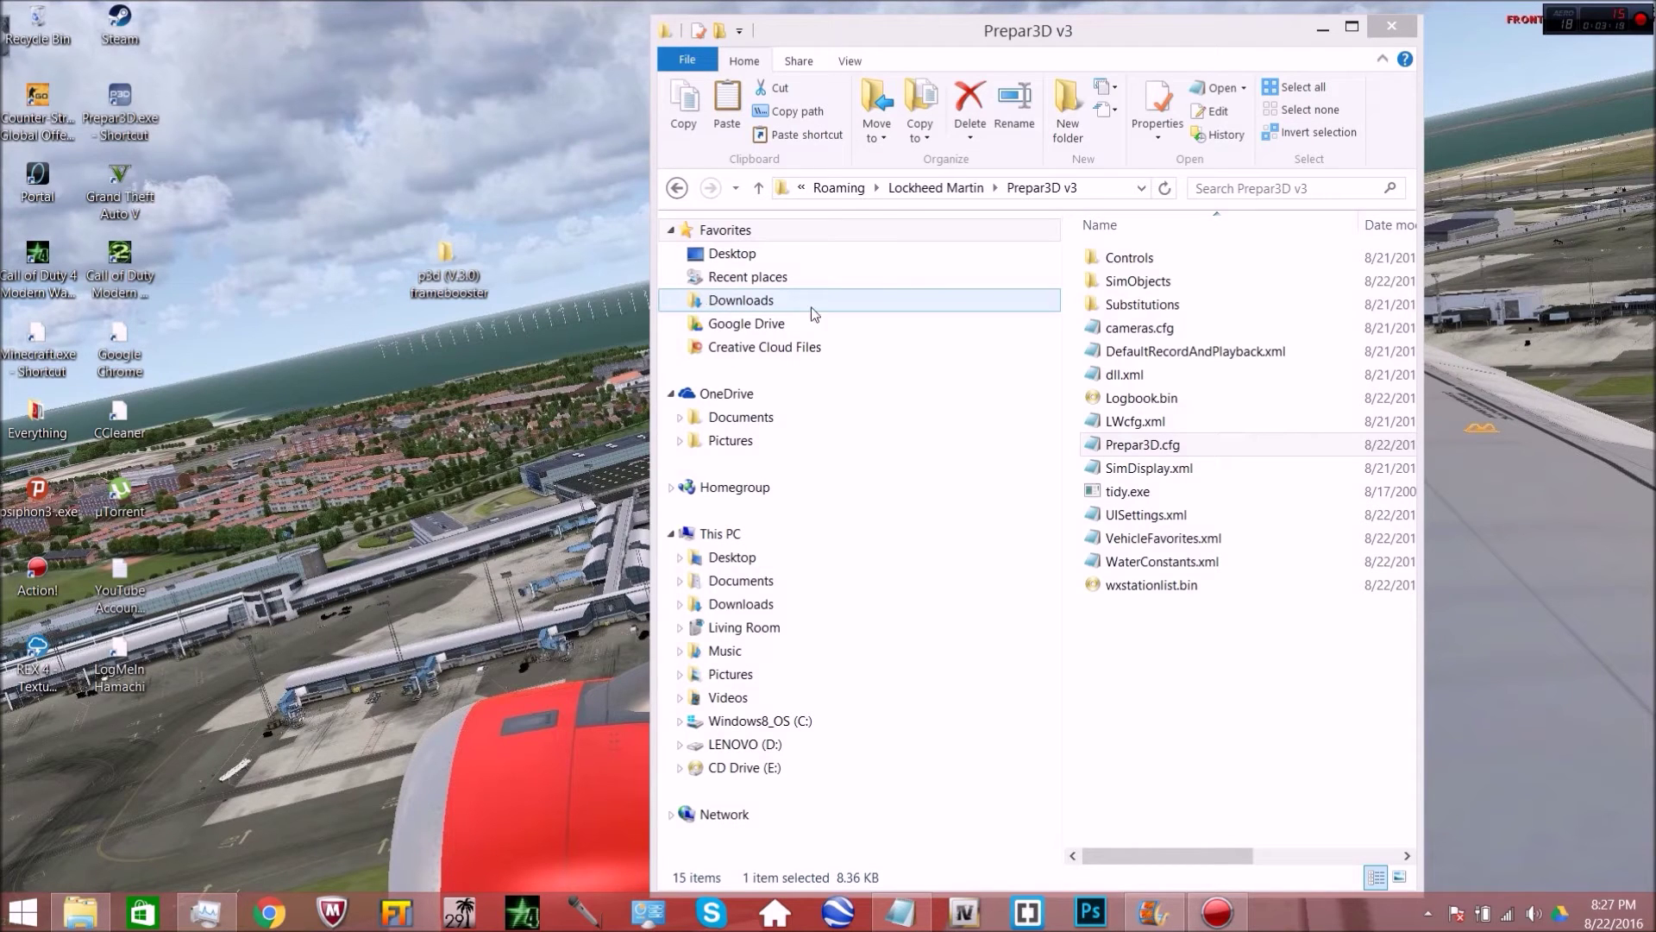
Delete Prepar3D.cfg from Prepar3D v3 and launch Prepar3D from the desktop
{"action": "right_click", "coordinate": [1154, 446]}
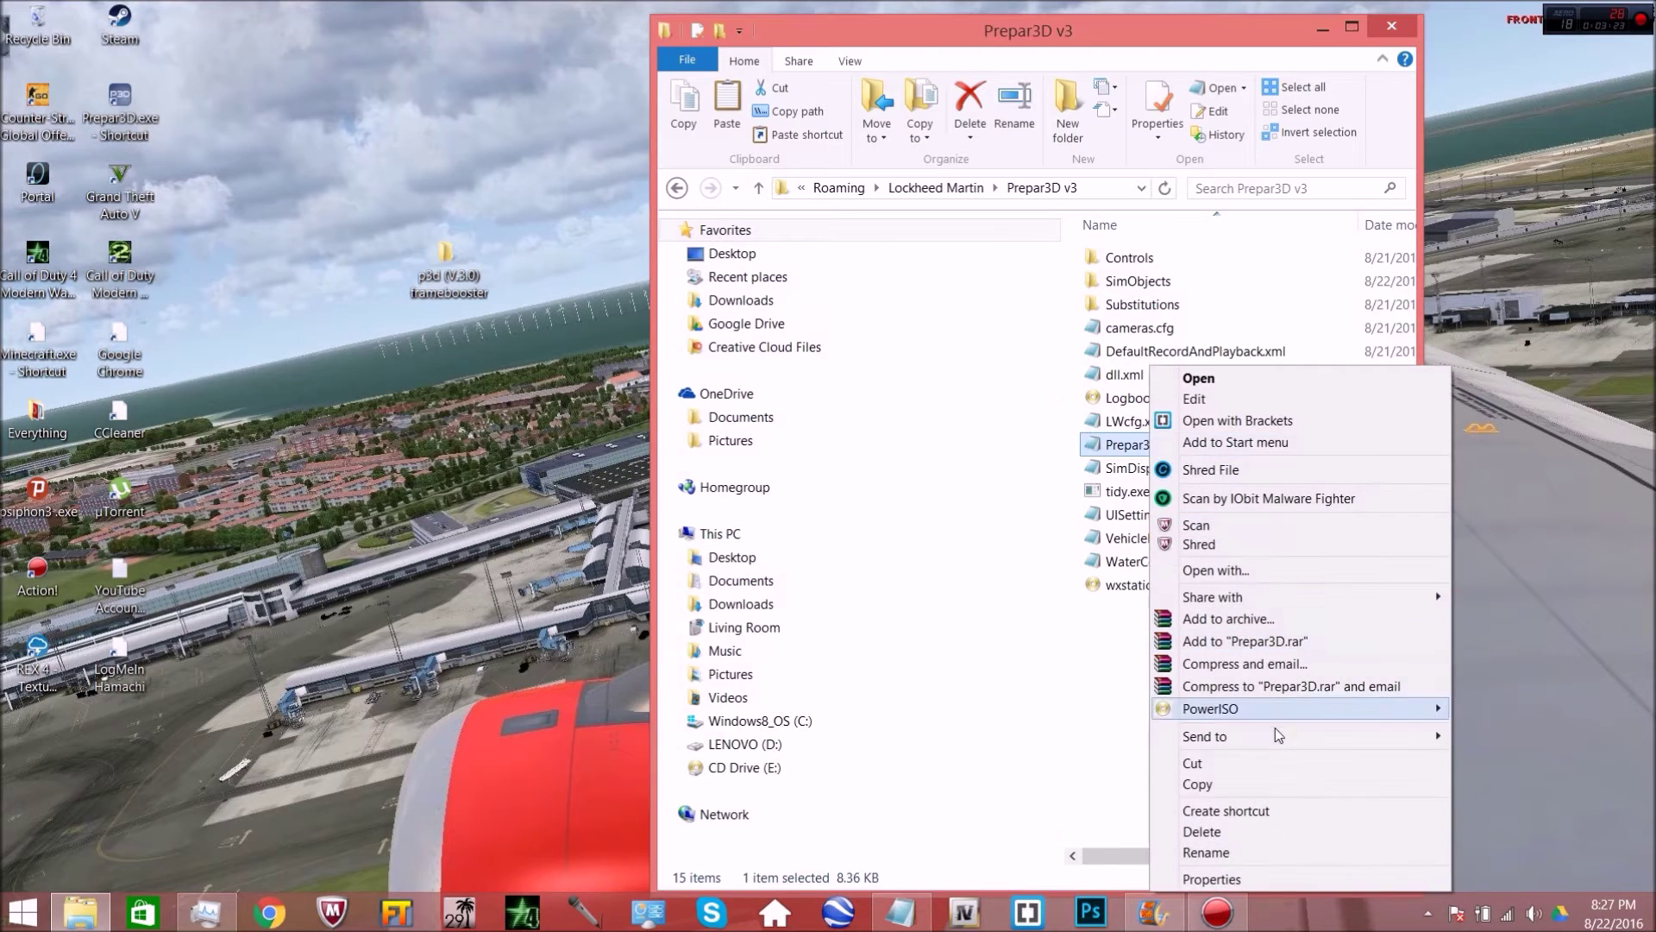
{"action": "left_click", "coordinate": [1257, 833]}
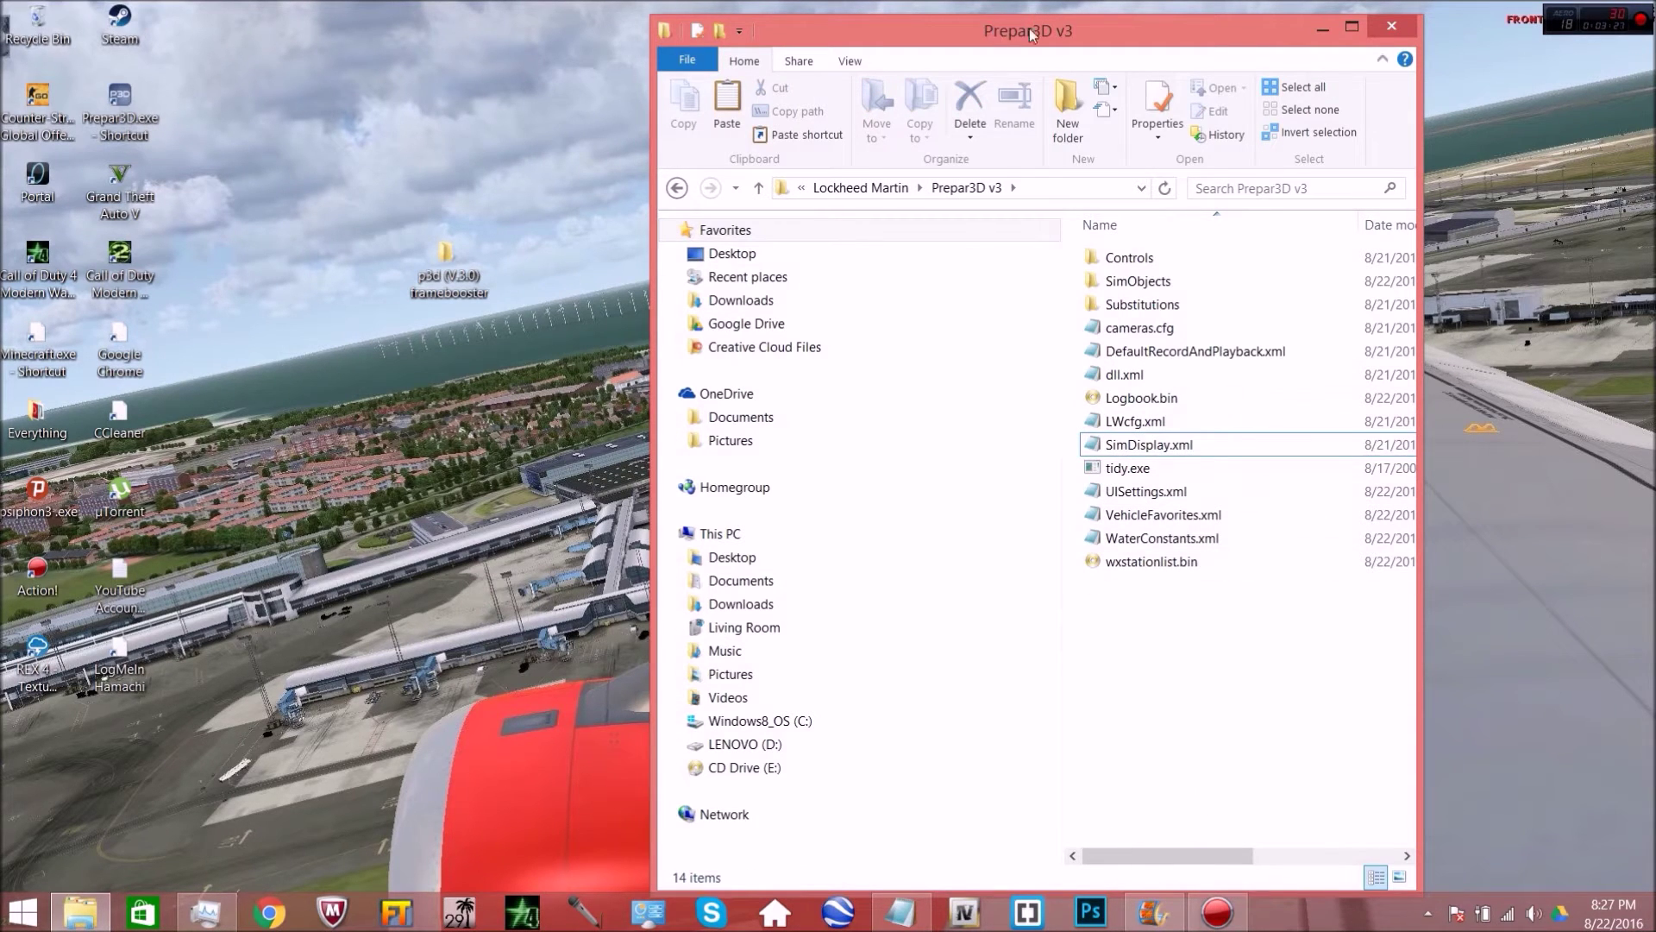
{"action": "left_click_drag", "start_coordinate": [1029, 27], "coordinate": [1239, 25]}
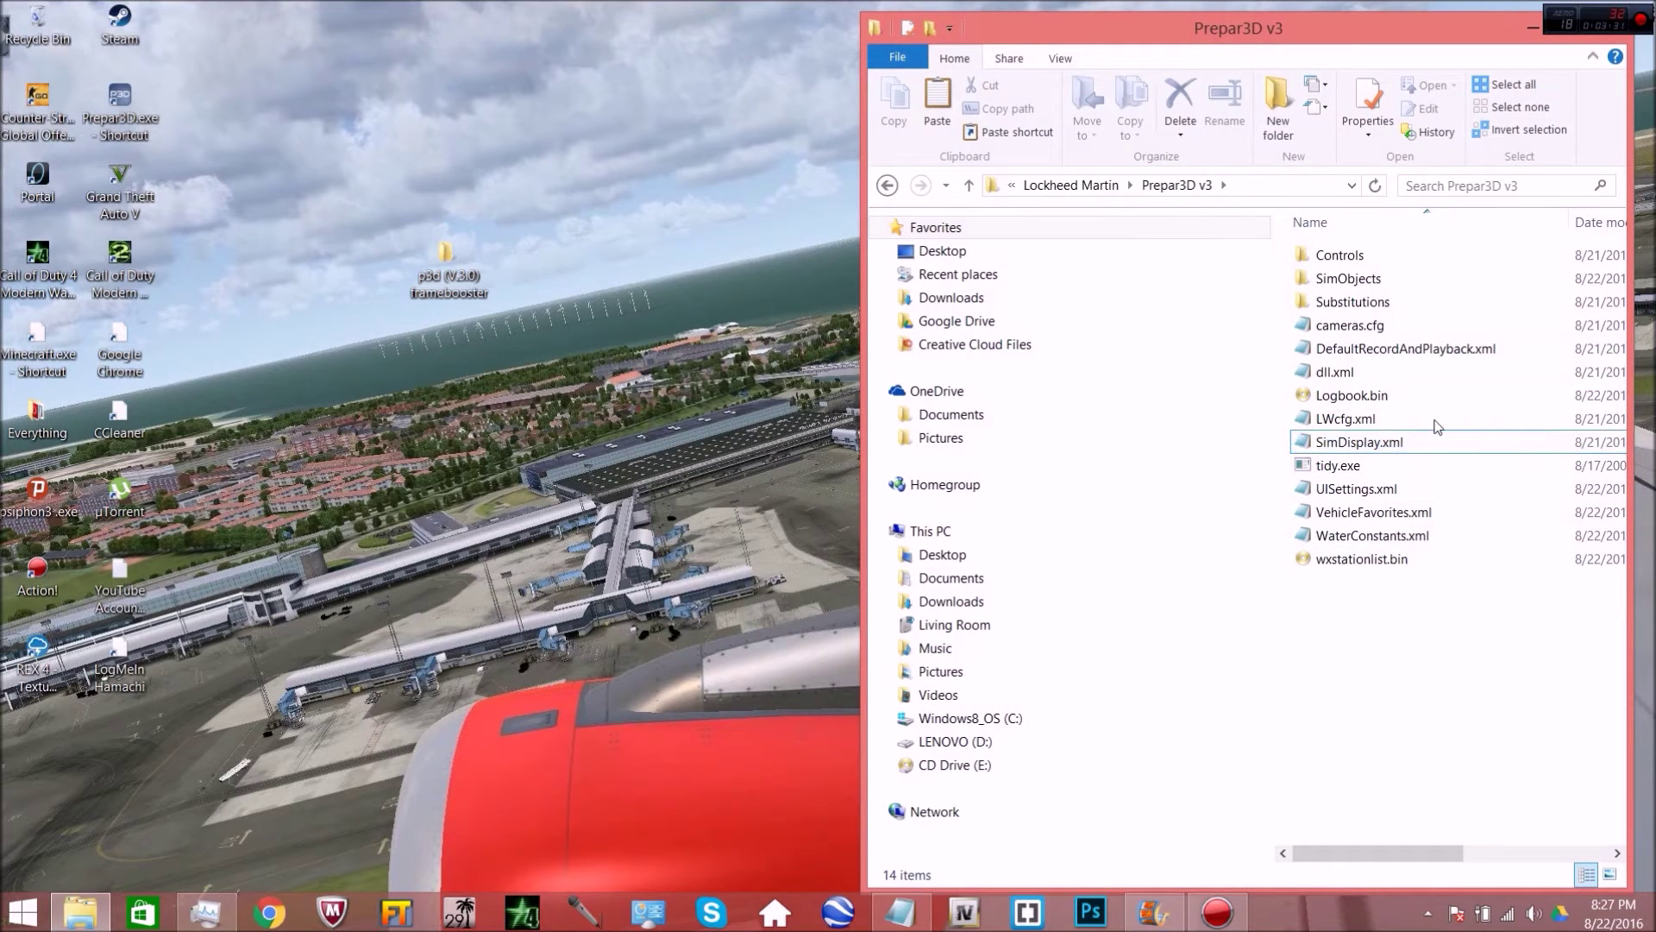
{"action": "double_click", "coordinate": [125, 115]}
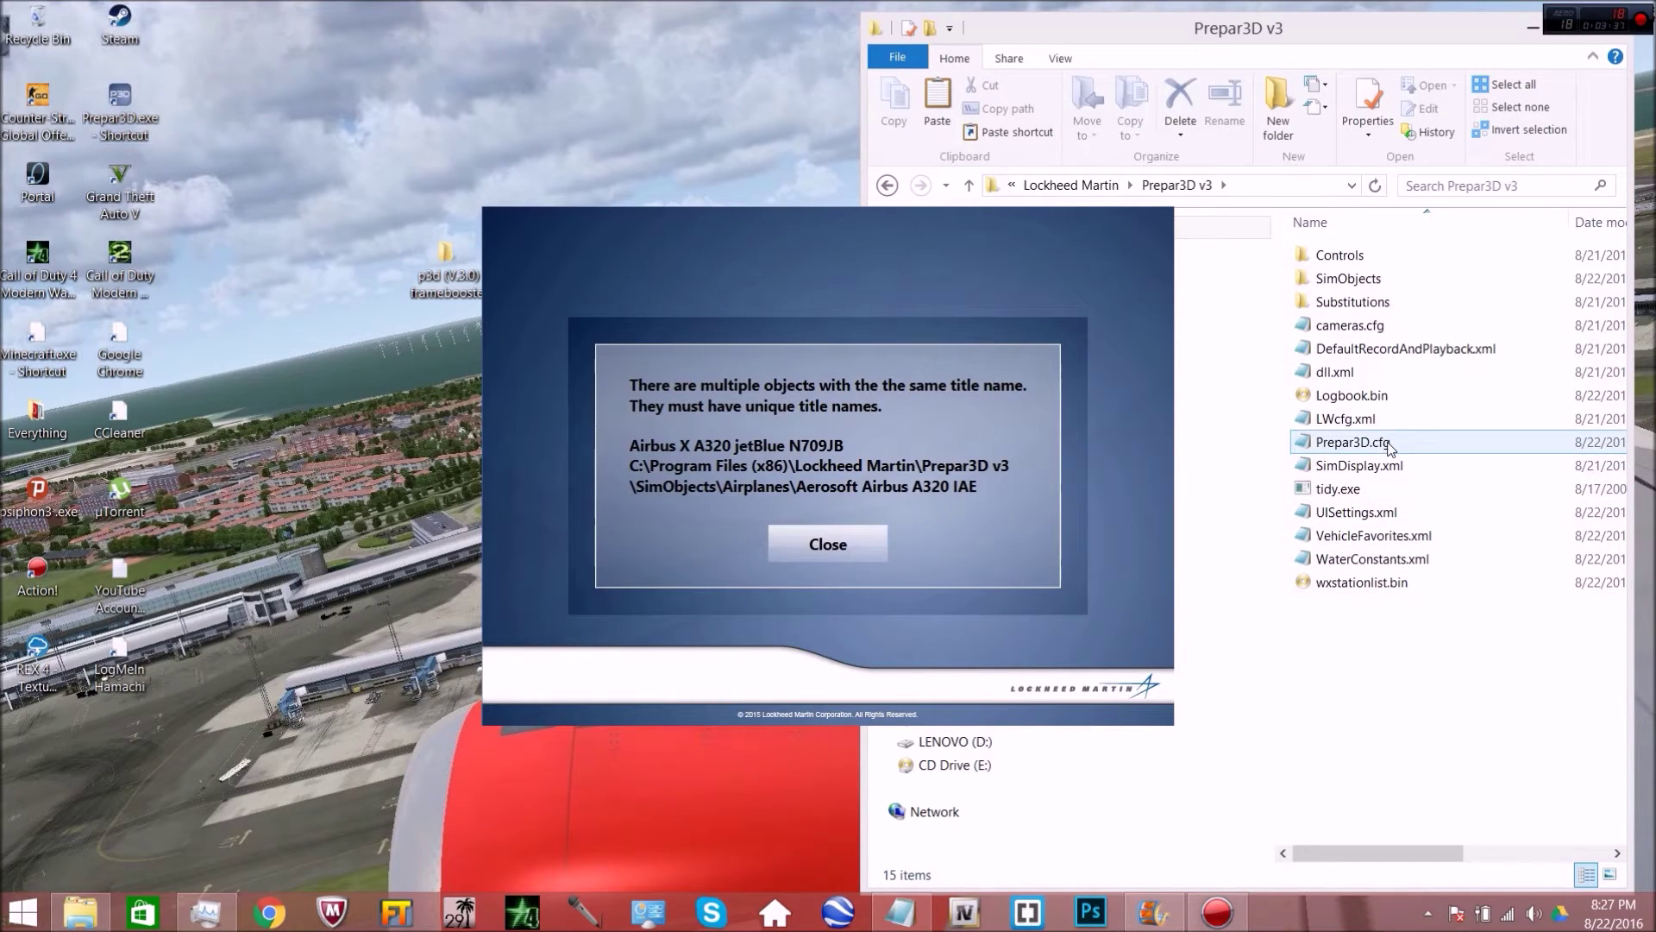
Dismiss the duplicate-title error, exit Prepar3D and end its task in Task Manager
{"action": "left_click", "coordinate": [863, 547]}
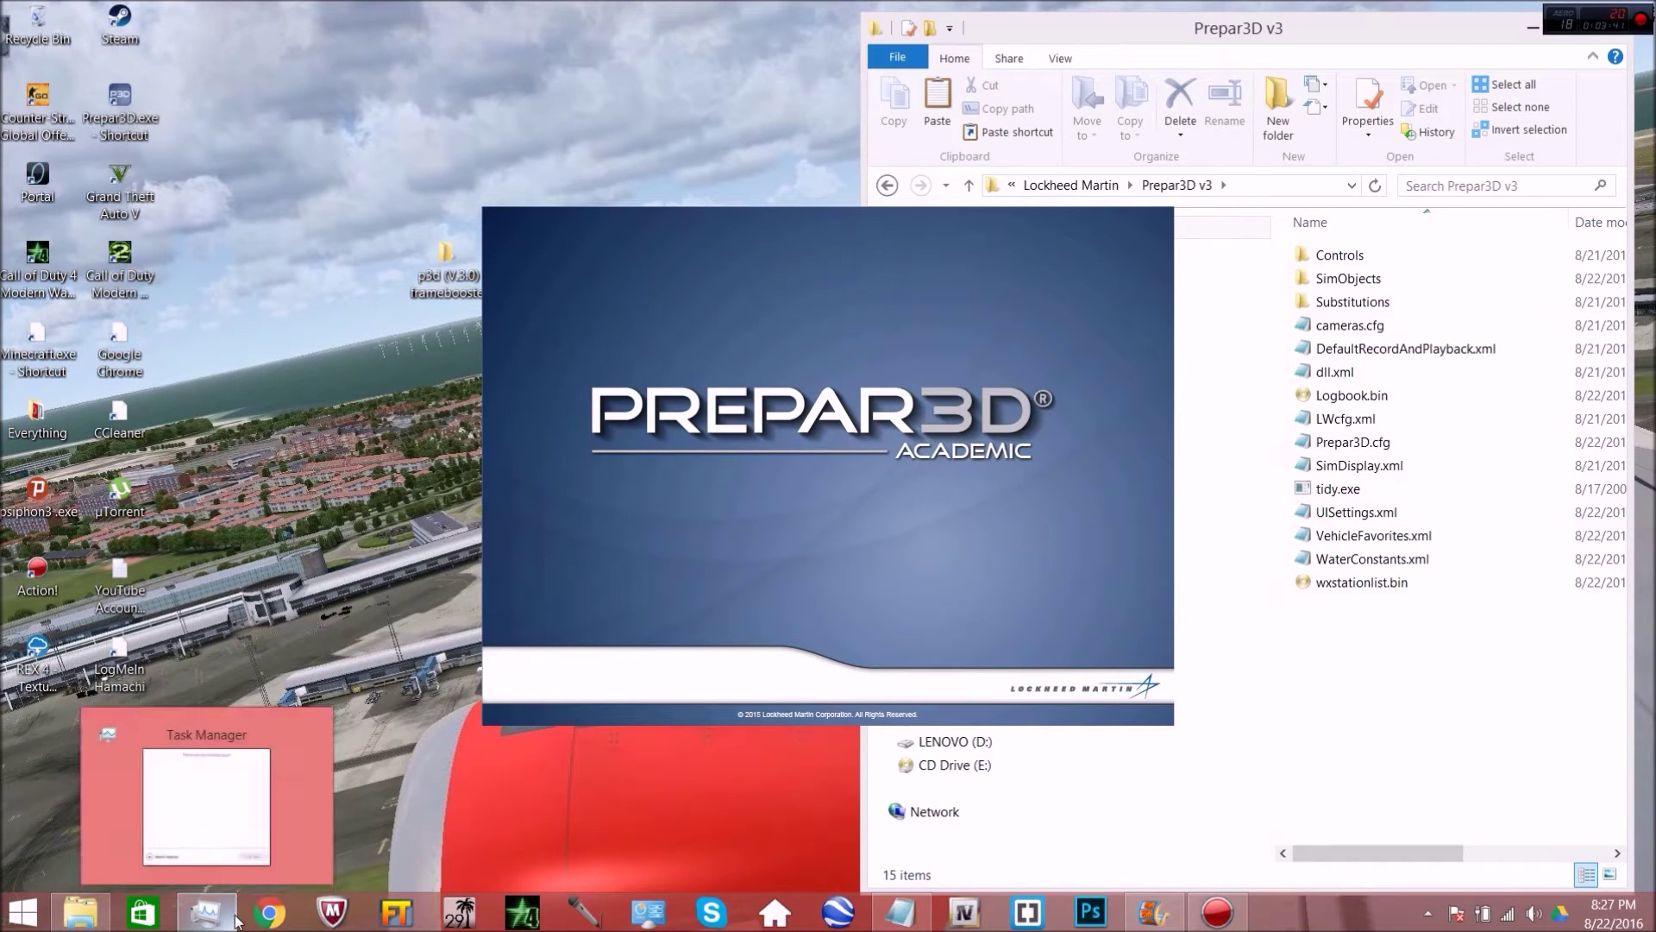
{"action": "left_click", "coordinate": [142, 912]}
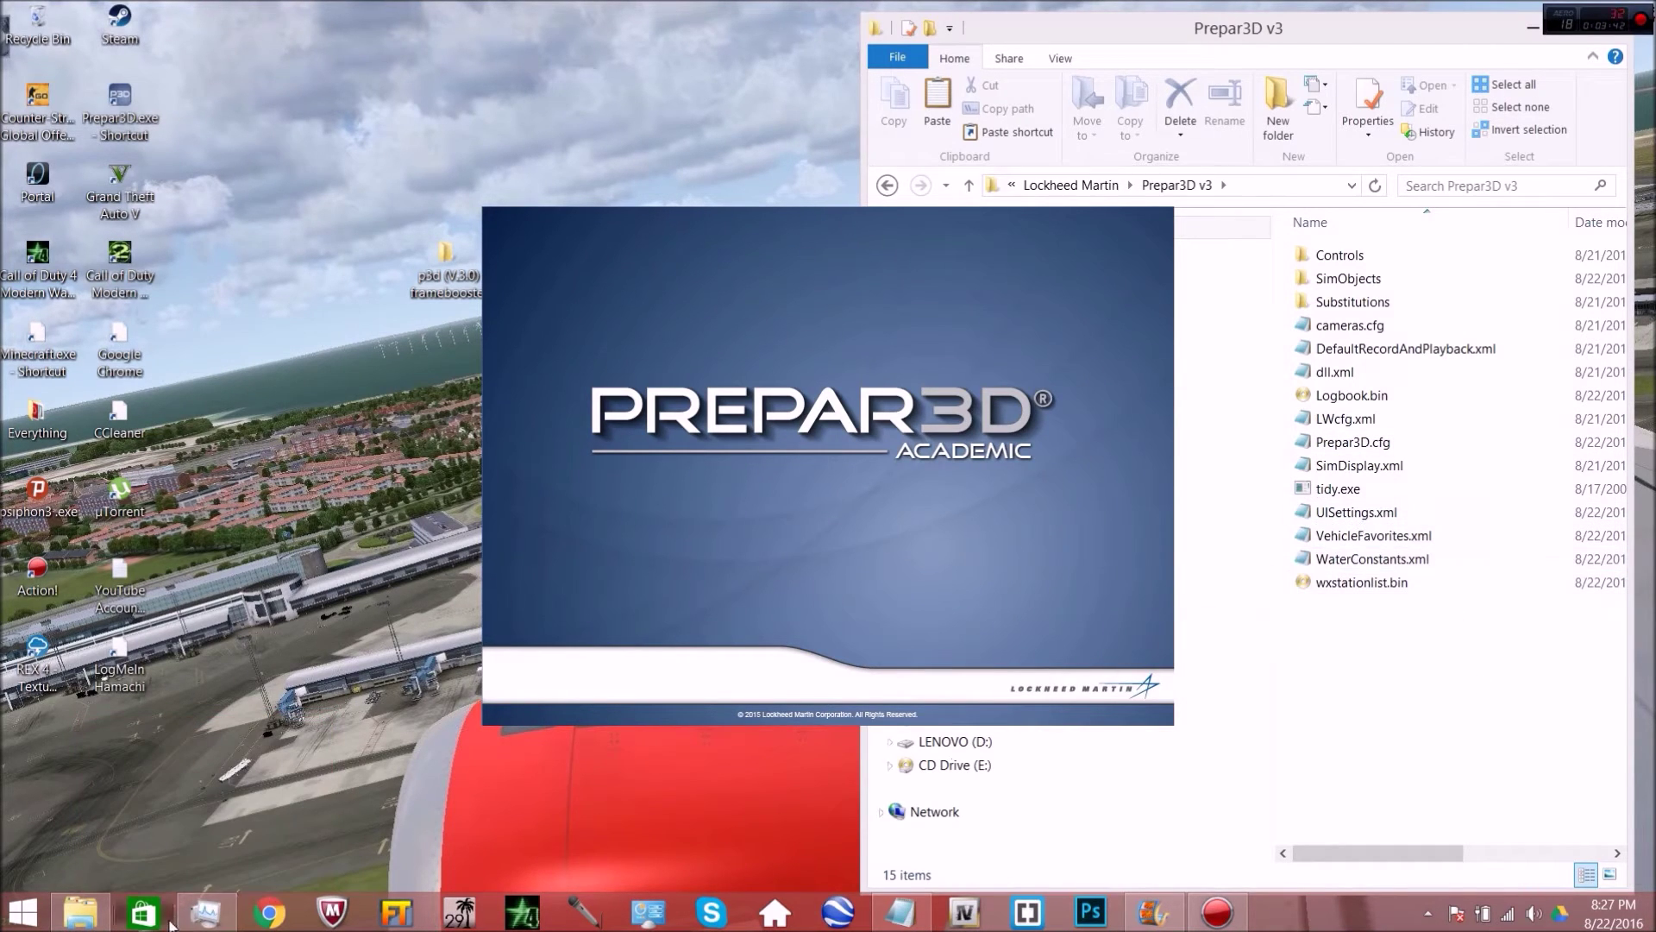
{"action": "left_click", "coordinate": [202, 918]}
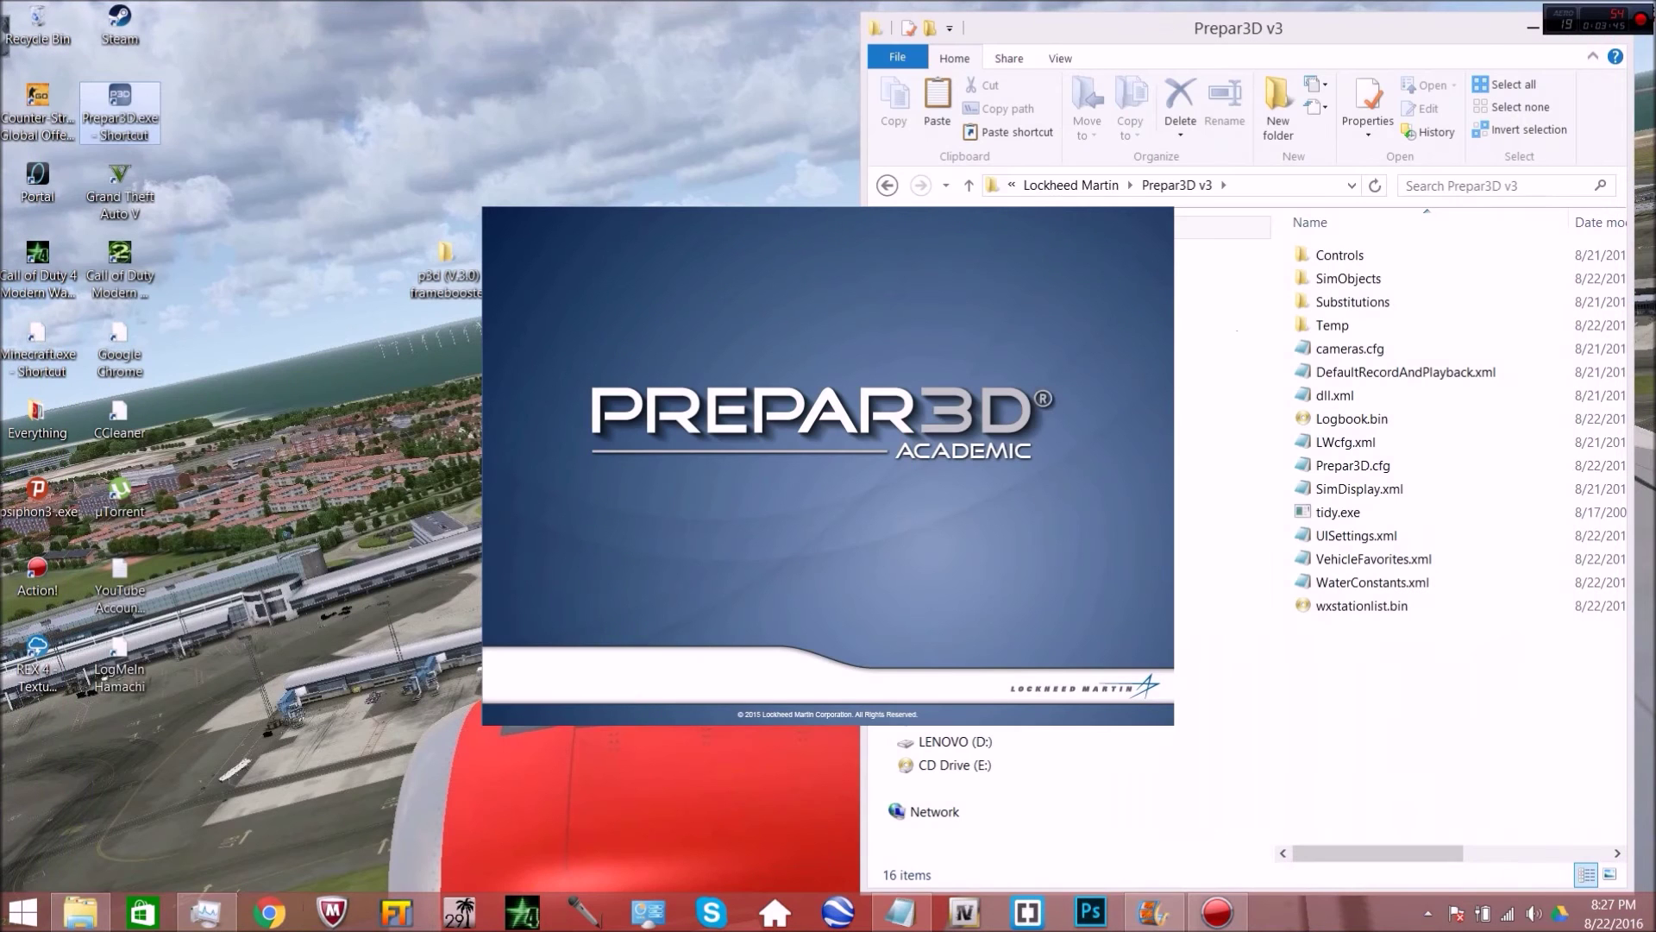
{"action": "left_click", "coordinate": [202, 915]}
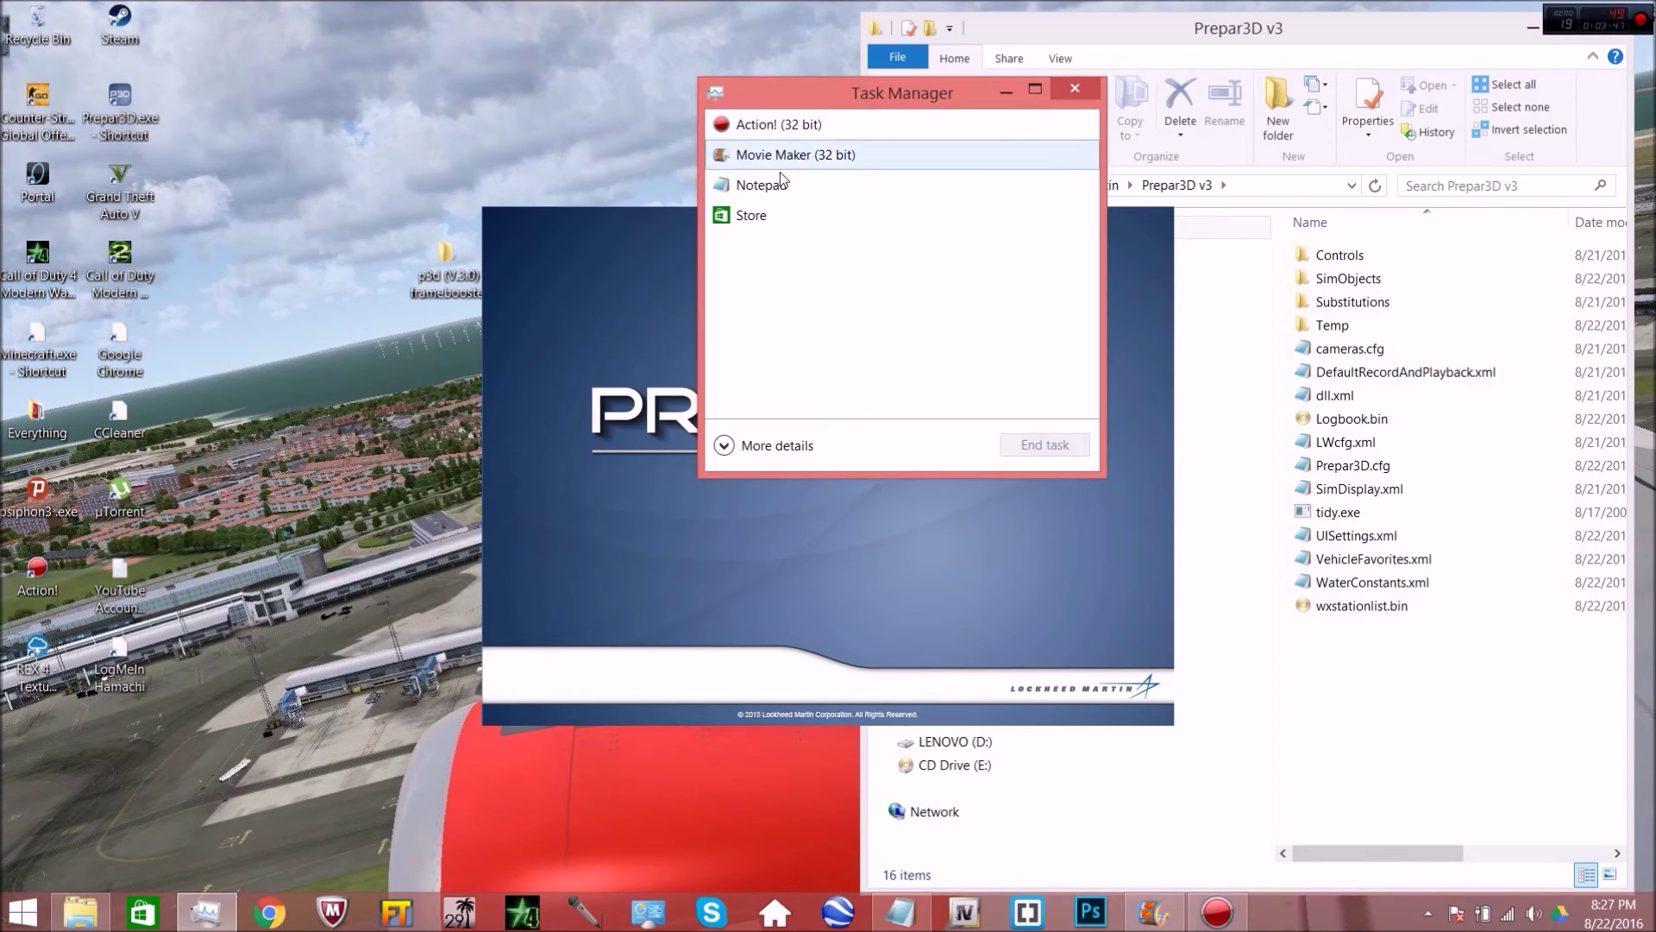
{"action": "left_click", "coordinate": [862, 545]}
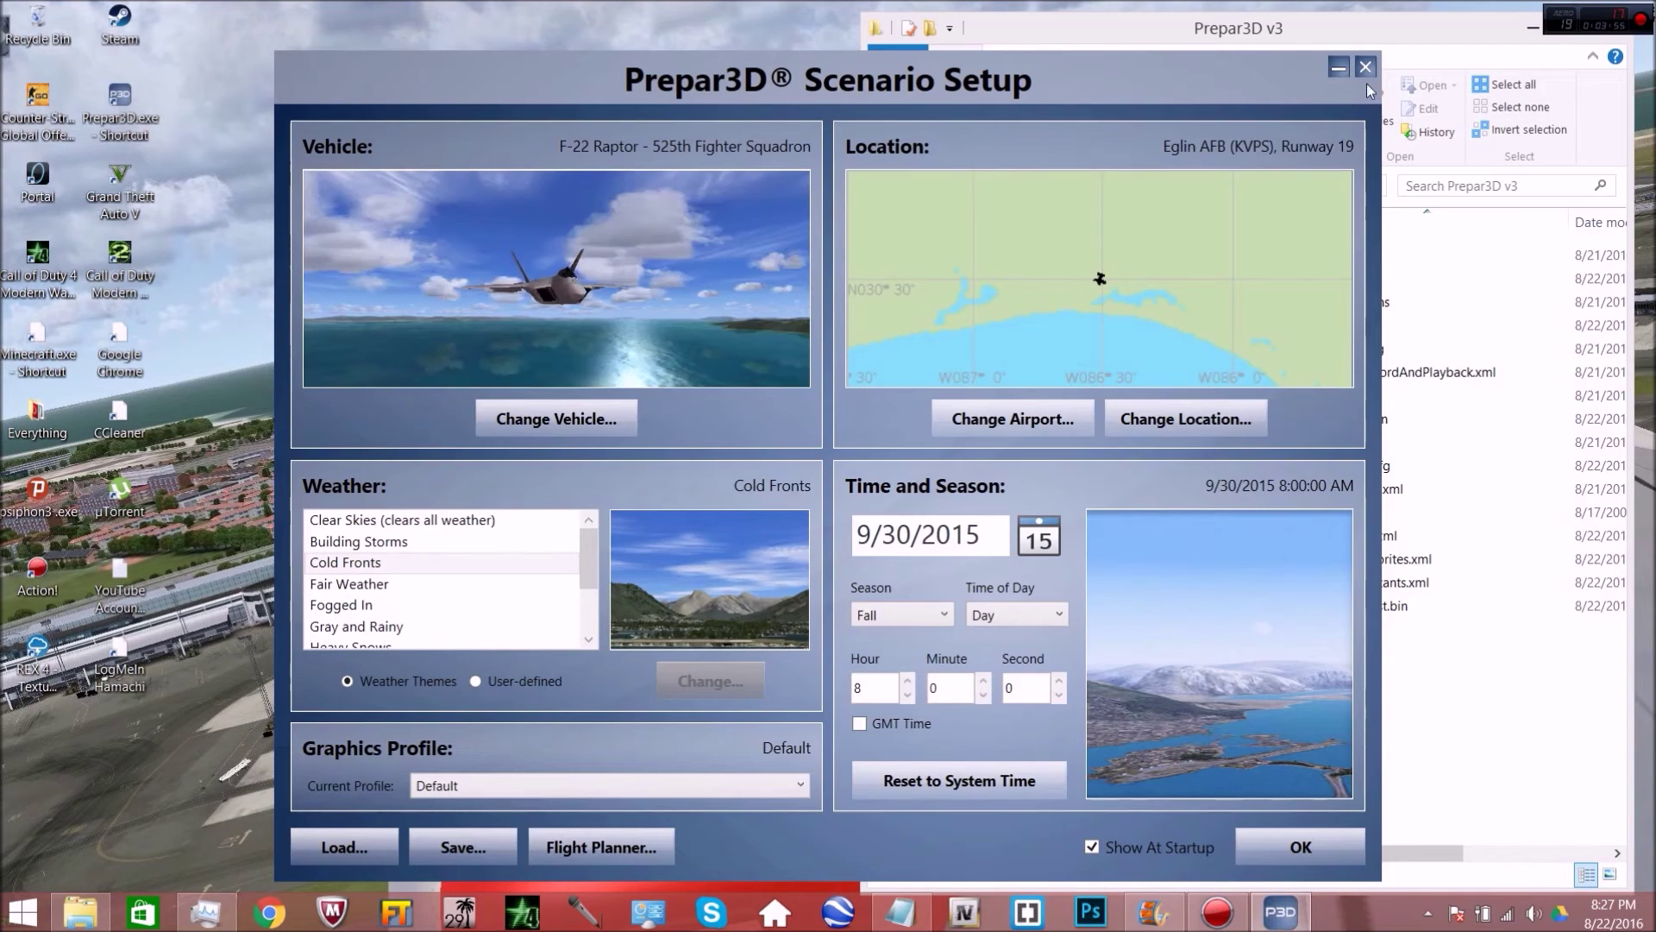
{"action": "left_click", "coordinate": [684, 542]}
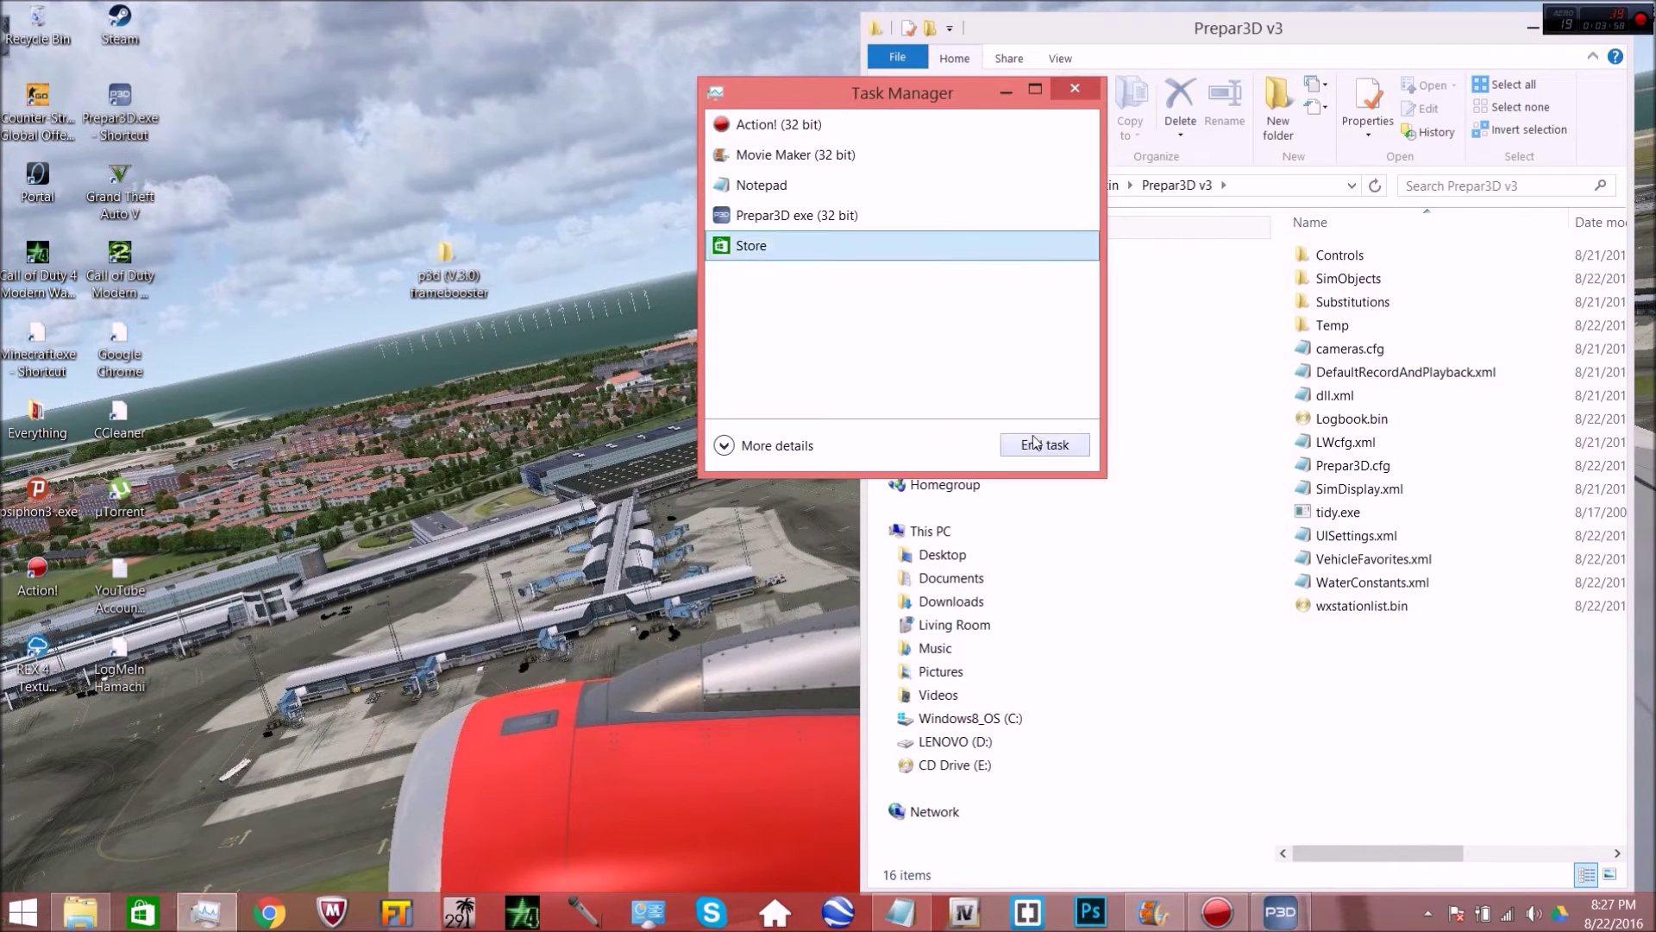
{"action": "left_click", "coordinate": [822, 217]}
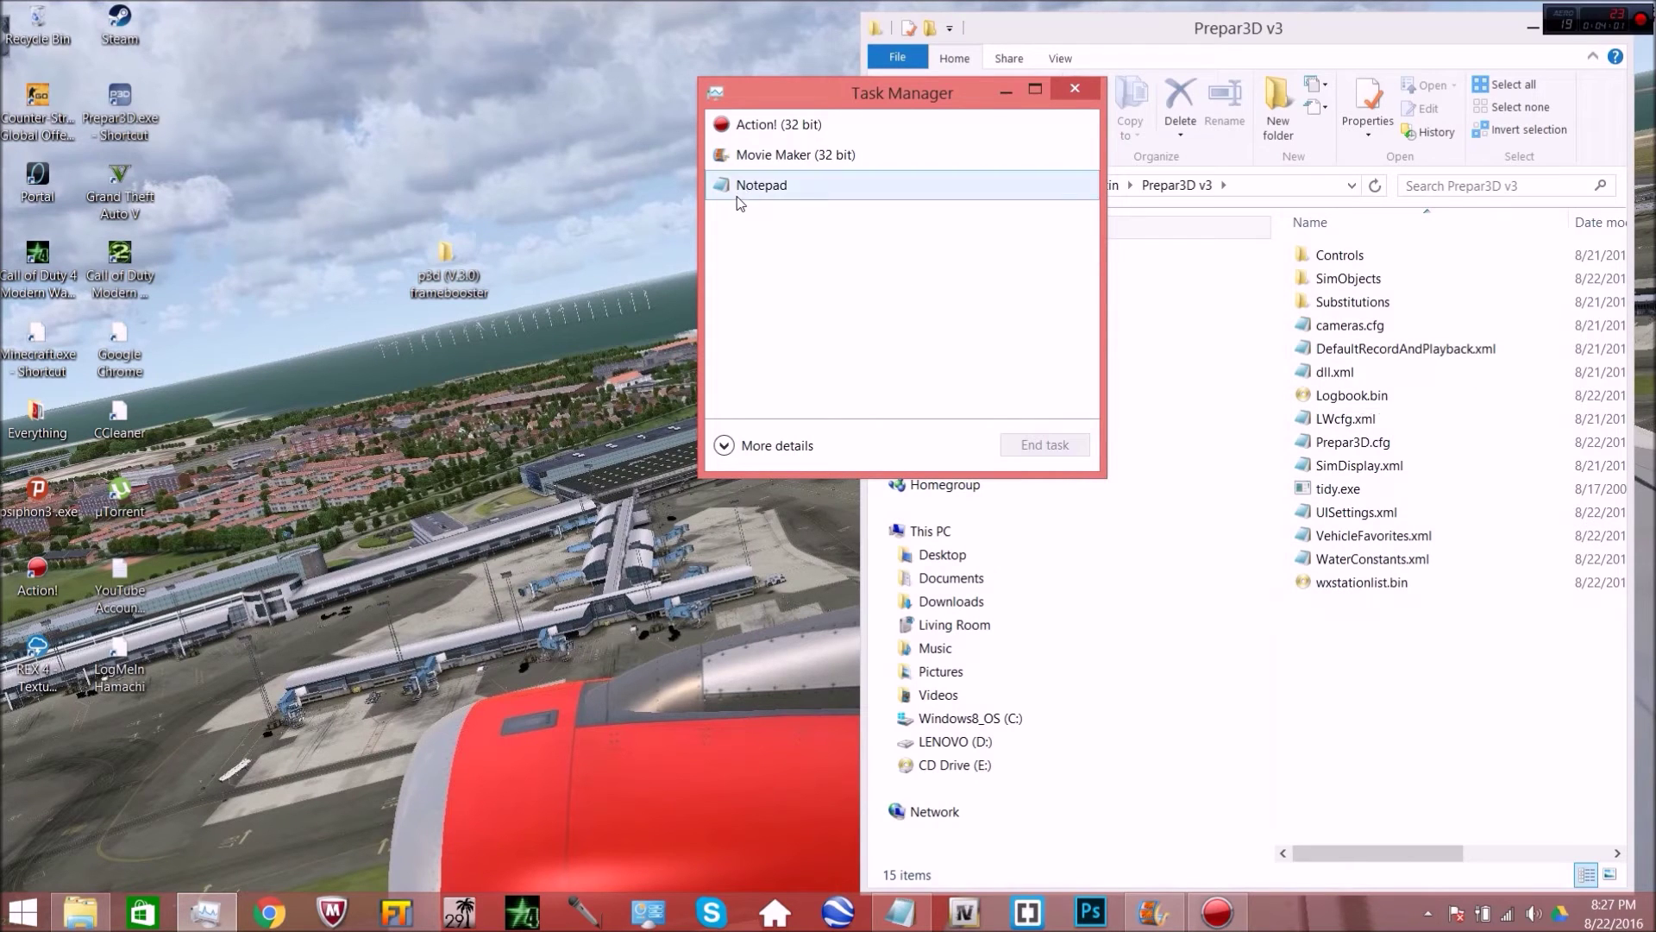
{"action": "left_click", "coordinate": [1040, 445]}
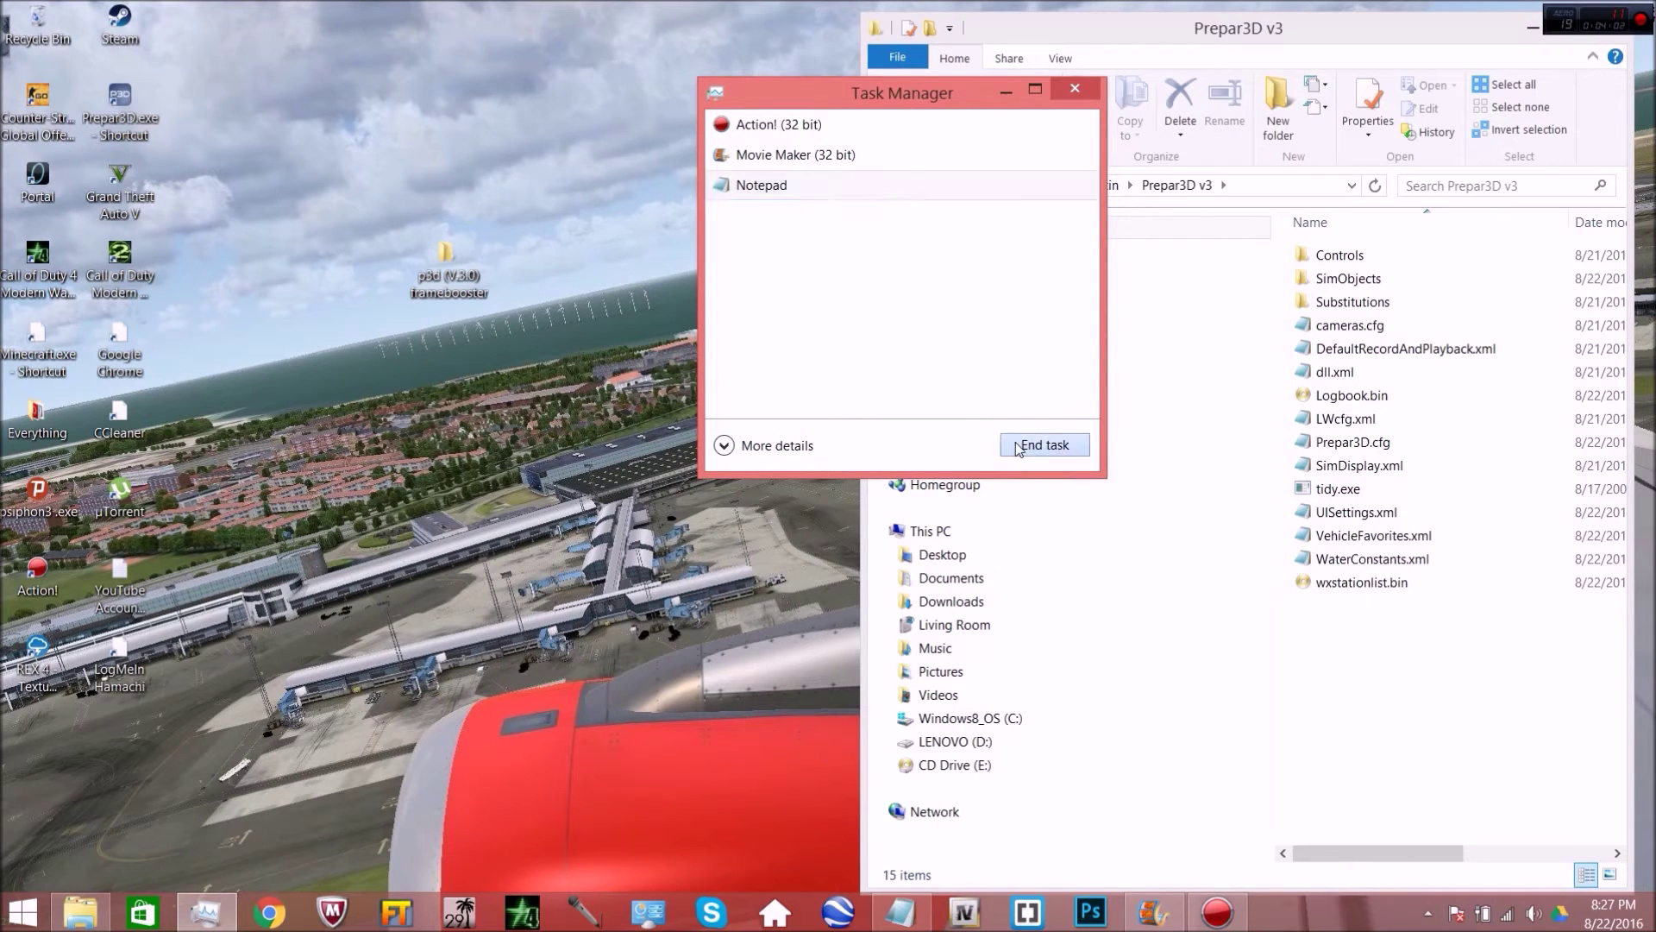
{"action": "left_click", "coordinate": [1003, 93]}
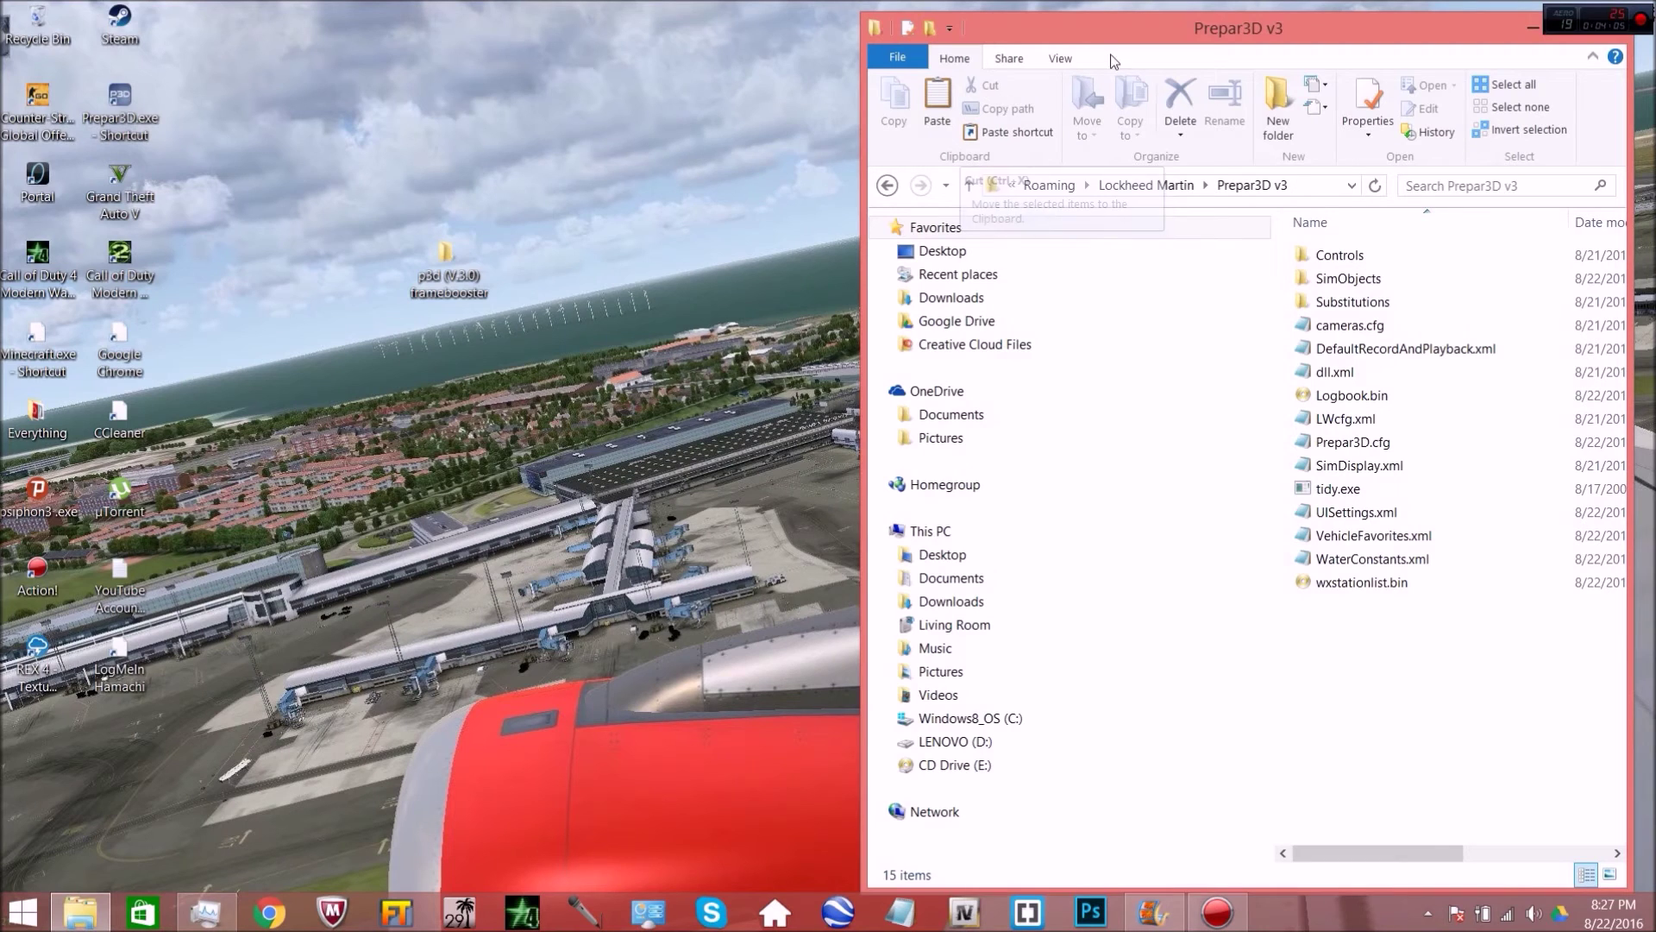
{"action": "left_click_drag", "start_coordinate": [1292, 28], "coordinate": [1256, 30]}
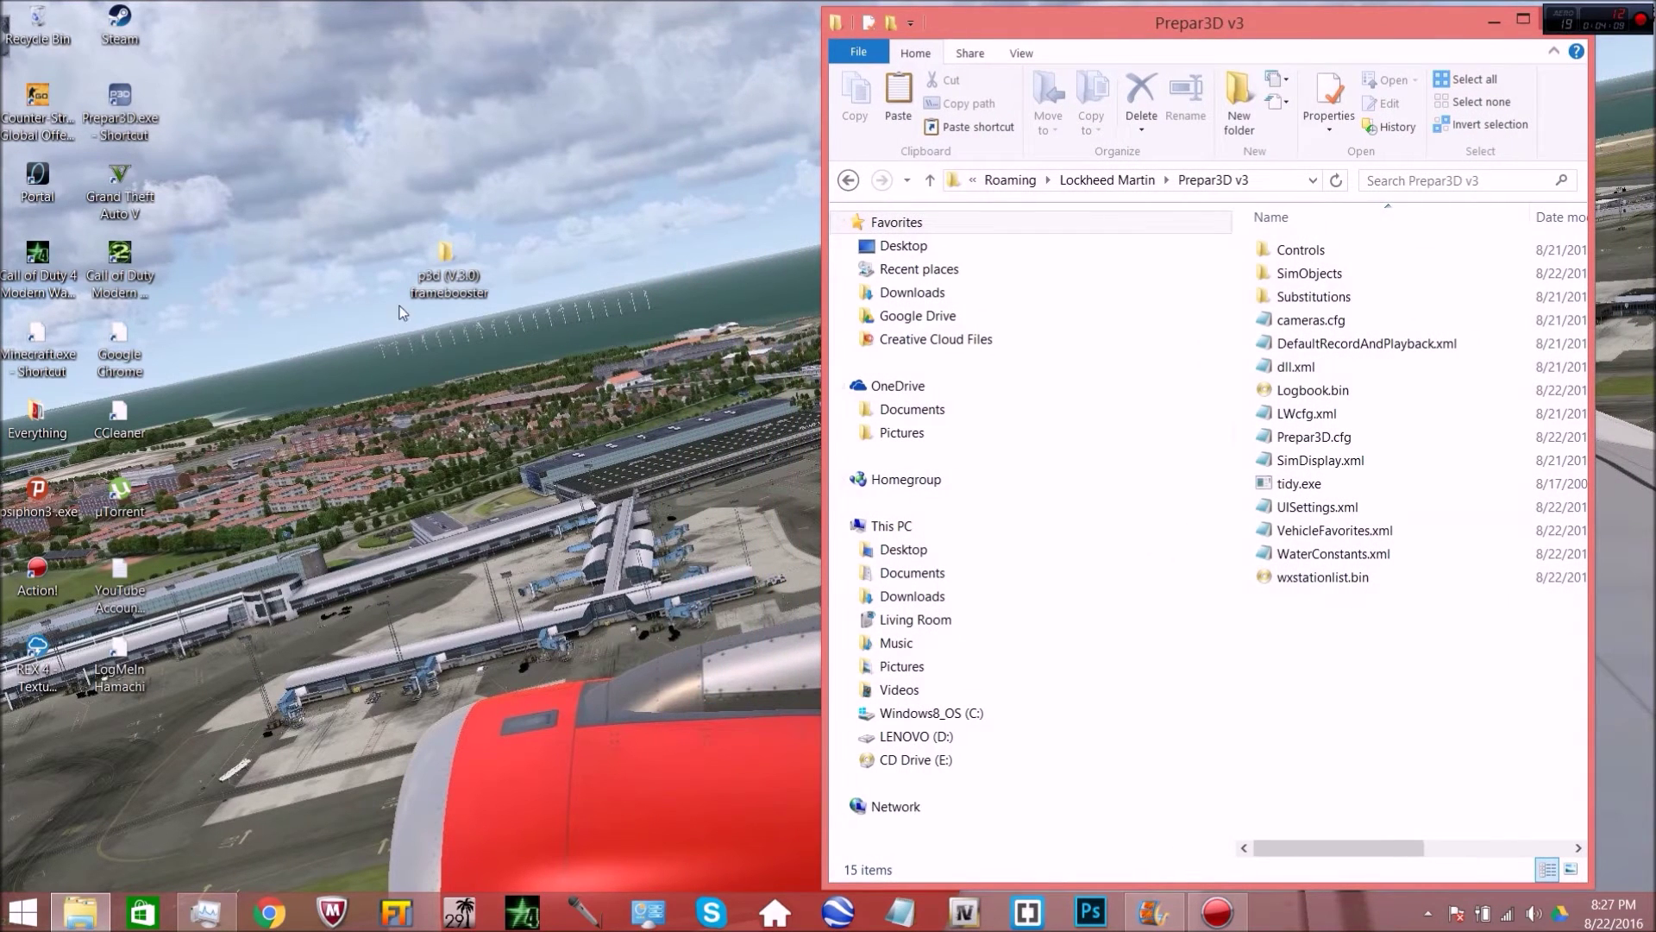
Open the framebooster package on the left, check HOW TO INSTALL.txt, then enter its framebooster subfolder
{"action": "double_click", "coordinate": [429, 289]}
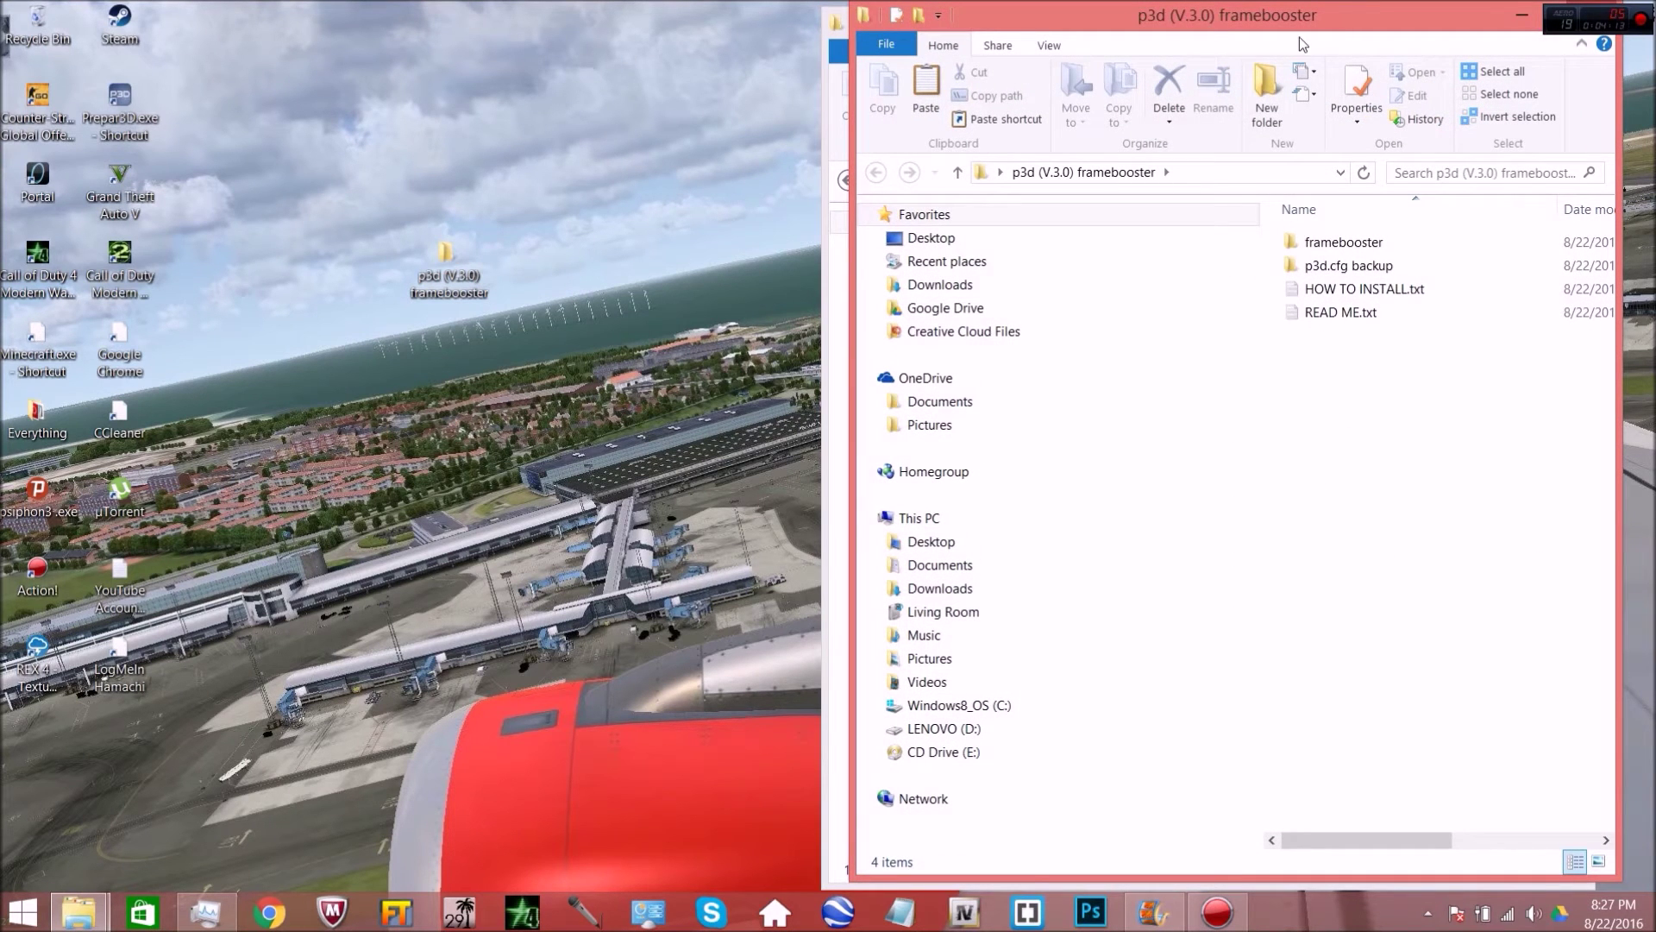
{"action": "left_click_drag", "start_coordinate": [1294, 17], "coordinate": [491, 27]}
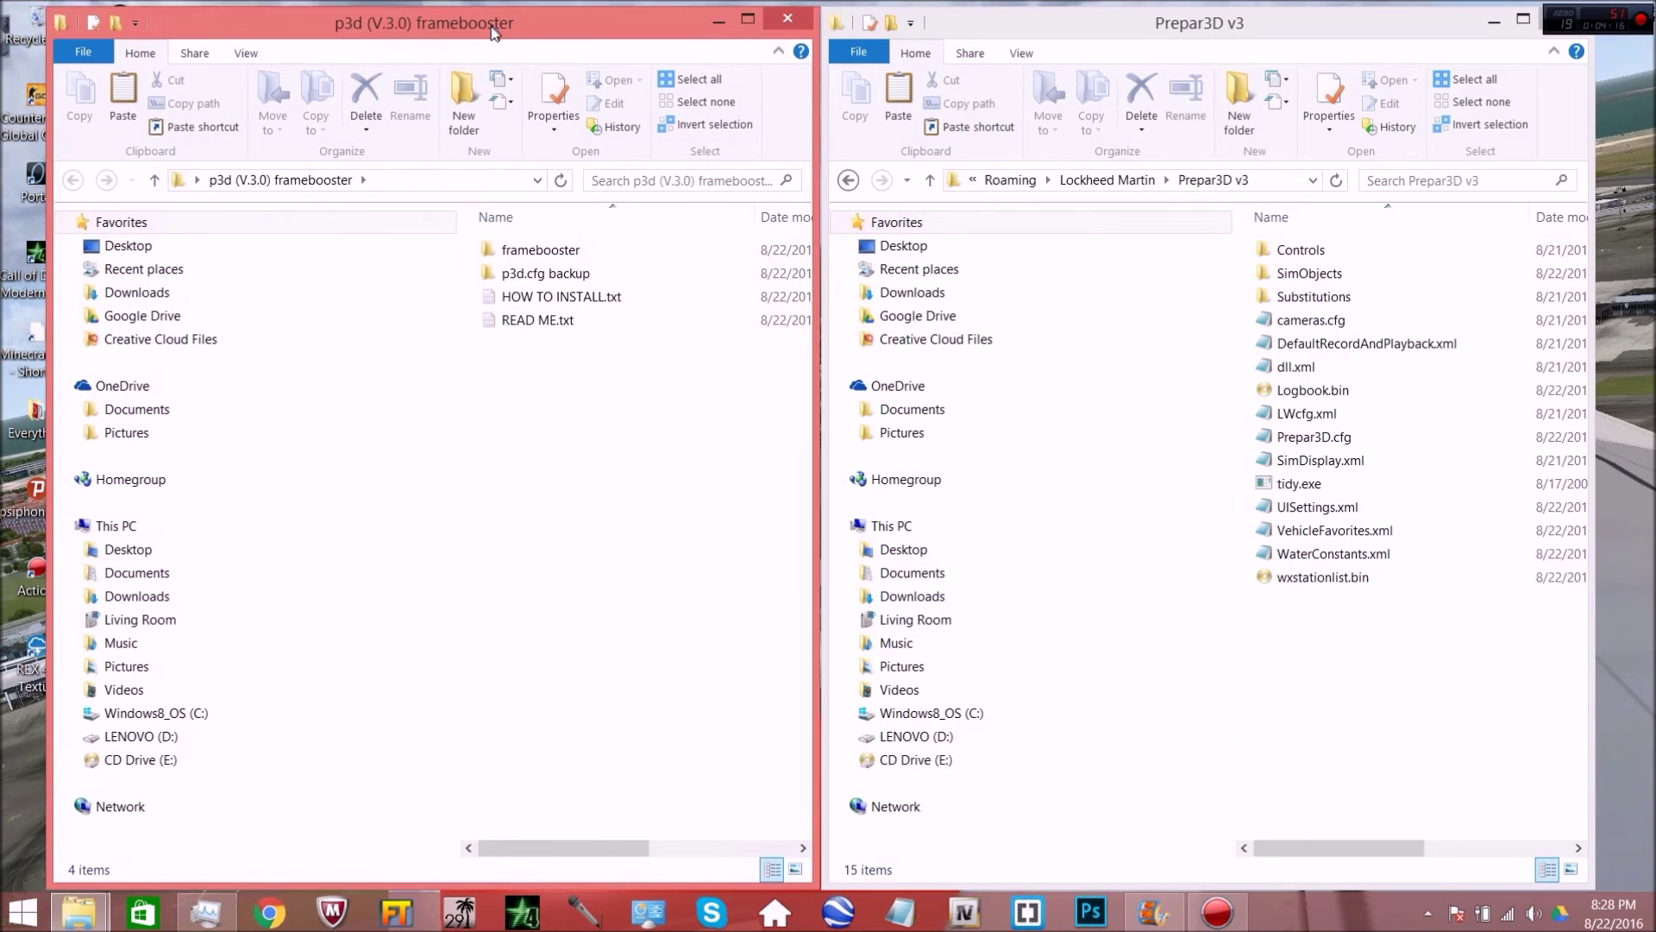
{"action": "double_click", "coordinate": [615, 298]}
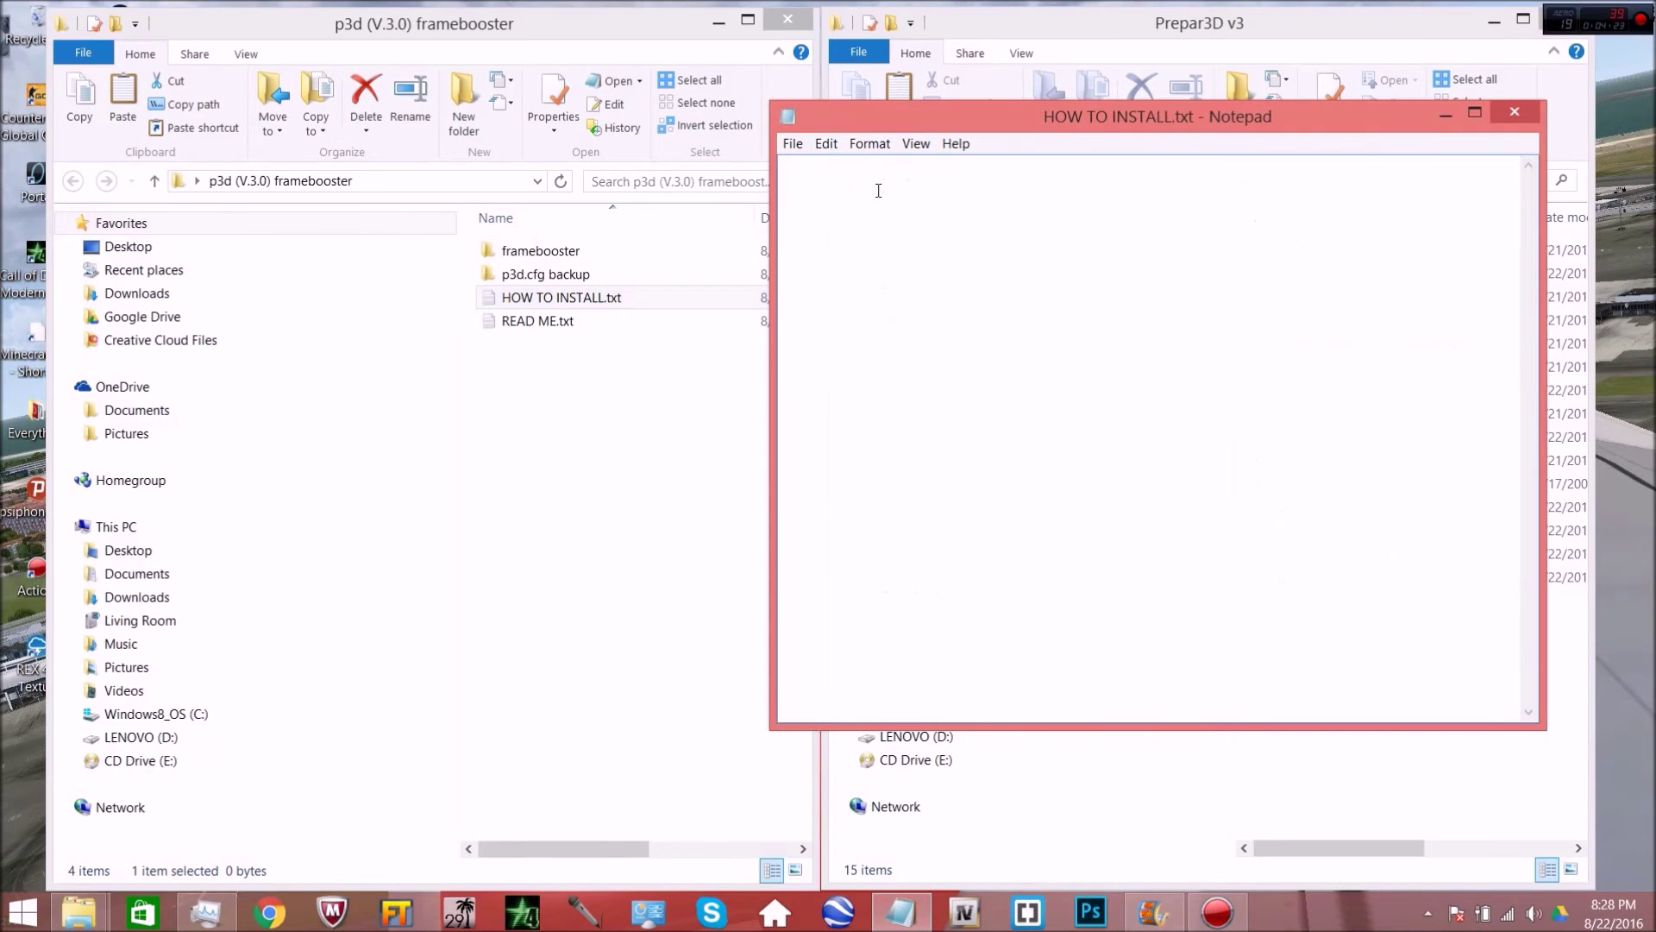
{"action": "left_click", "coordinate": [1514, 112]}
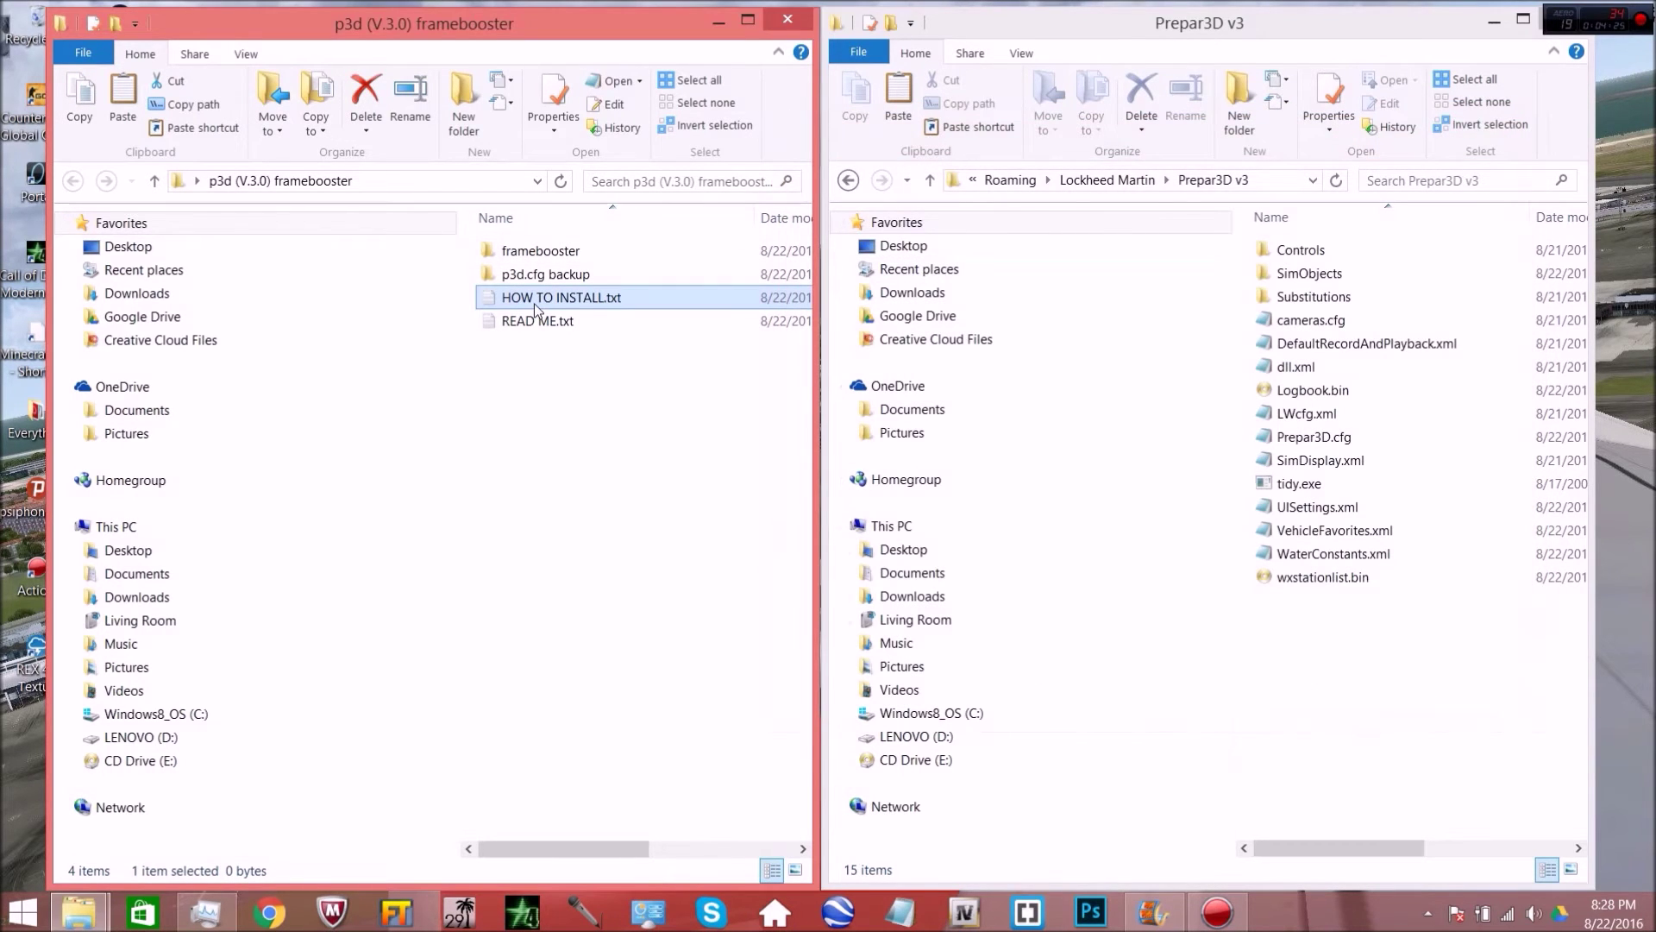
{"action": "left_click", "coordinate": [547, 278]}
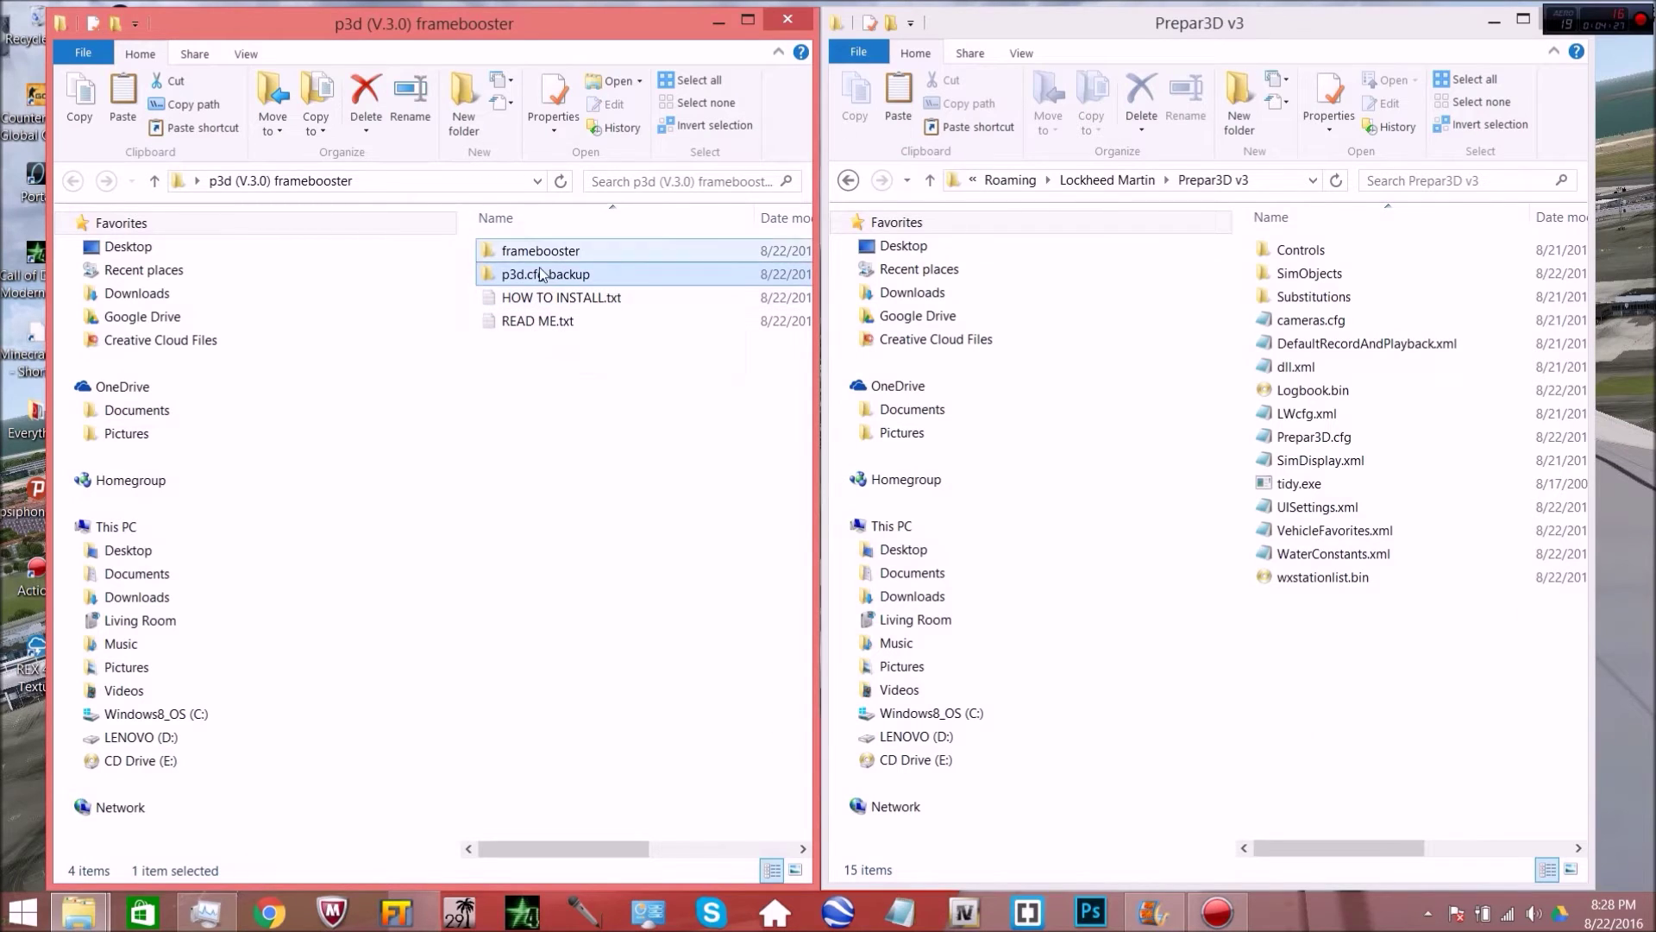
{"action": "left_click", "coordinate": [571, 252]}
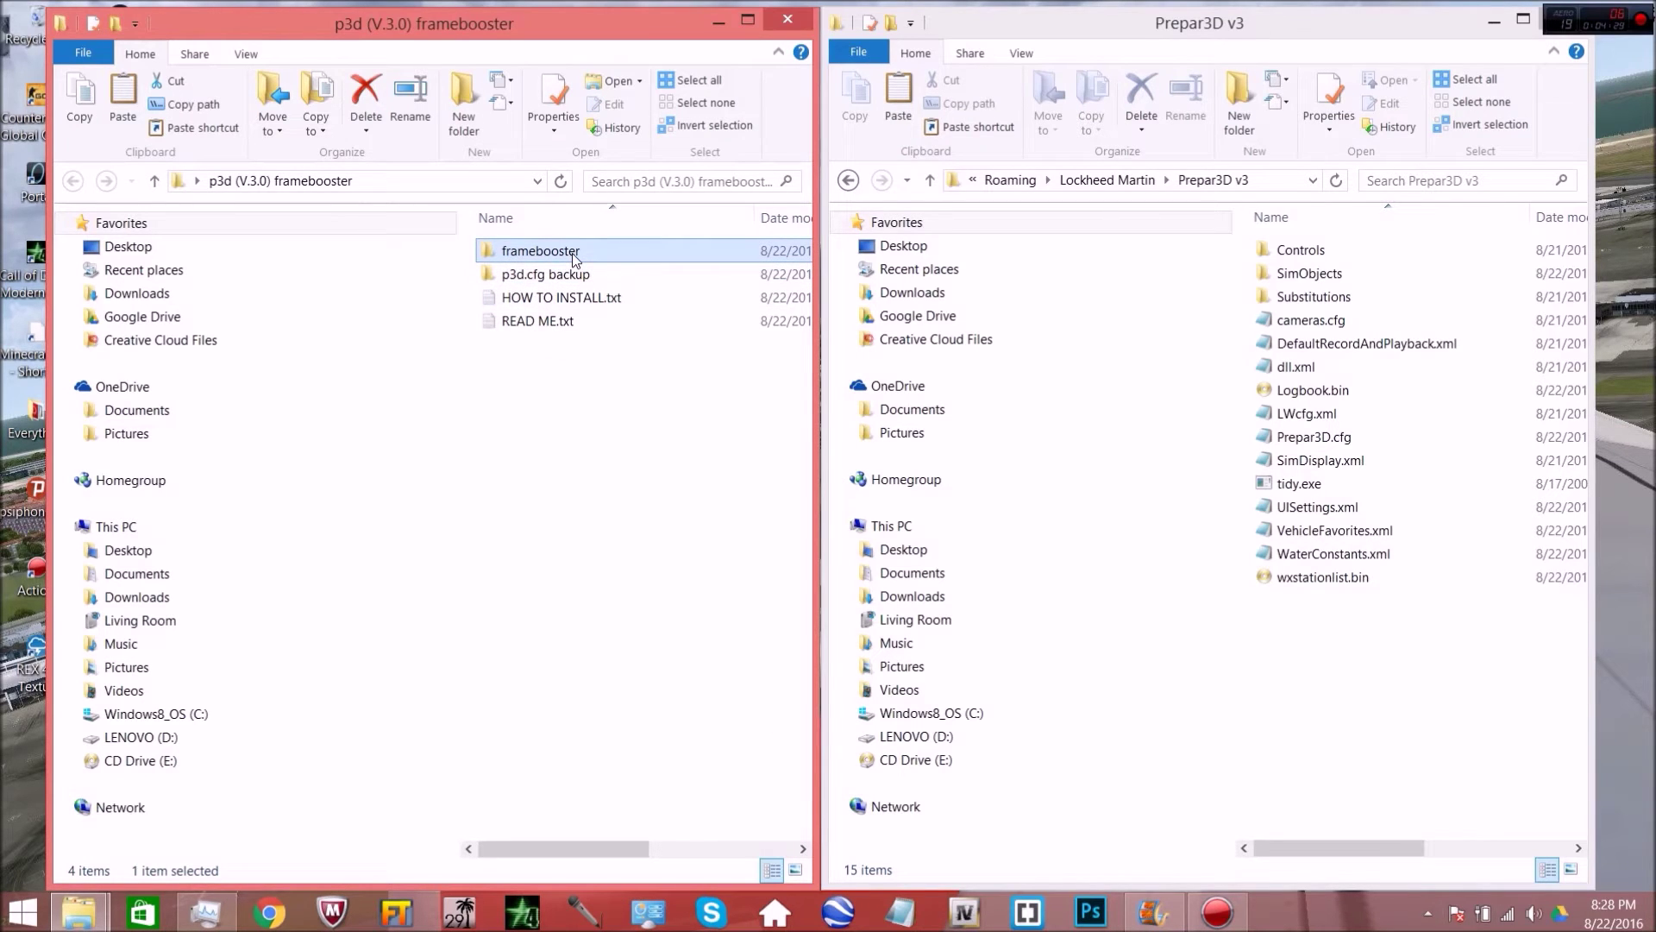
{"action": "double_click", "coordinate": [572, 252]}
Copy the framebooster Prepar3D.cfg over the one in Prepar3D v3, then close the framebooster window
{"action": "right_click", "coordinate": [572, 252]}
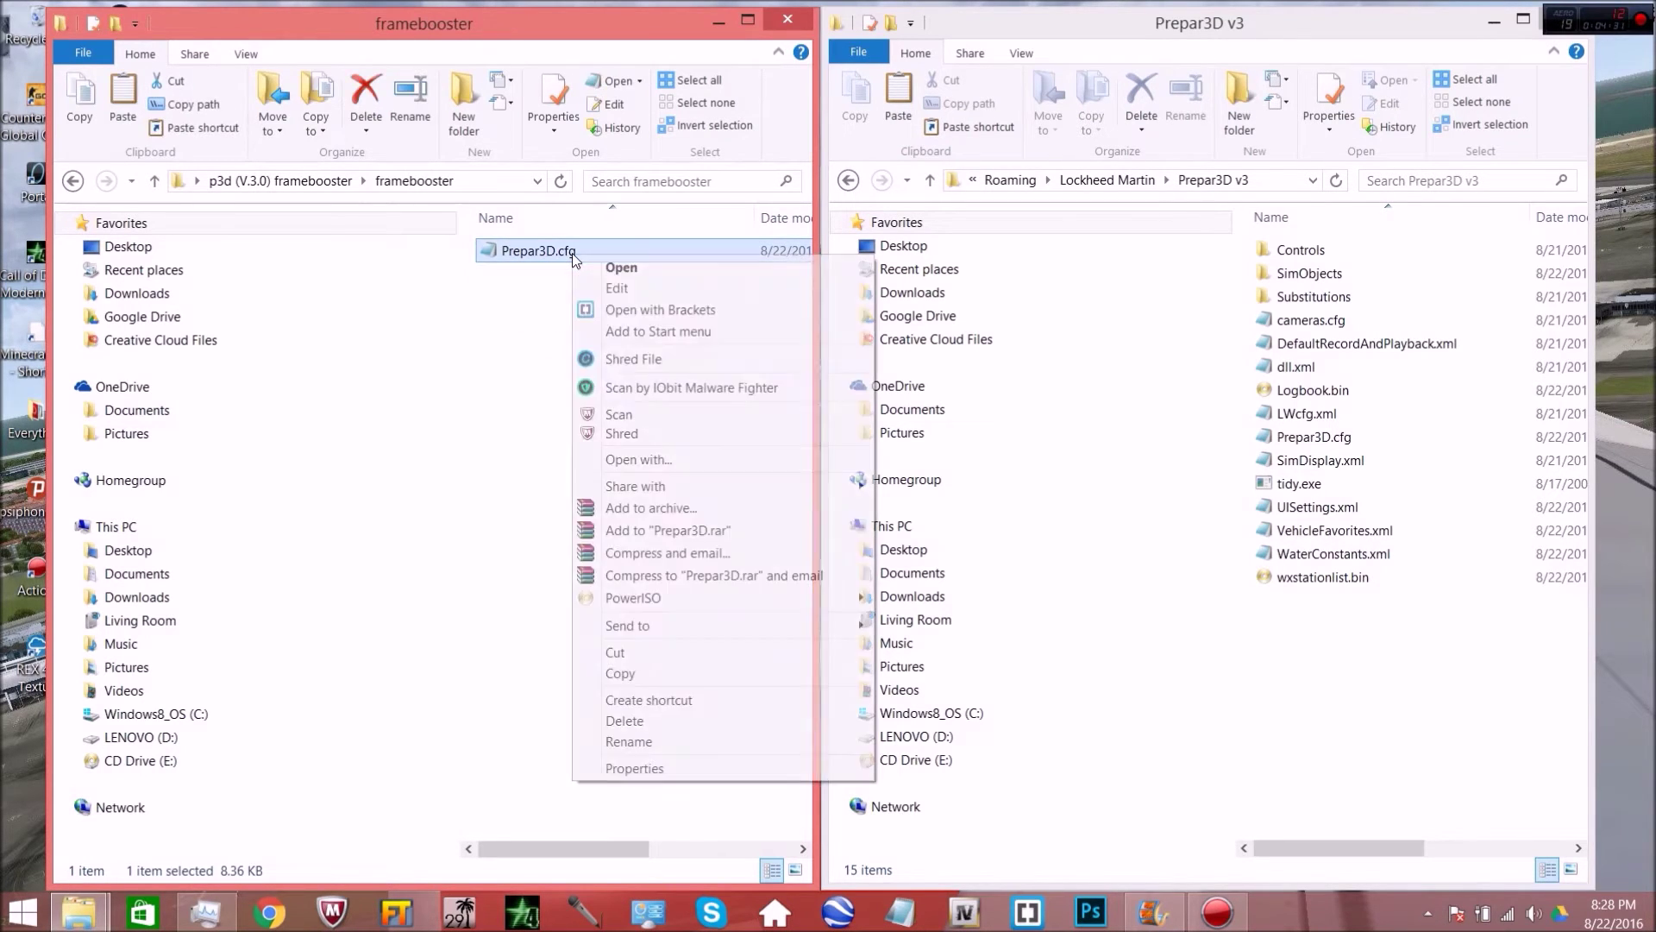
{"action": "left_click", "coordinate": [621, 674]}
{"action": "left_click", "coordinate": [1370, 683]}
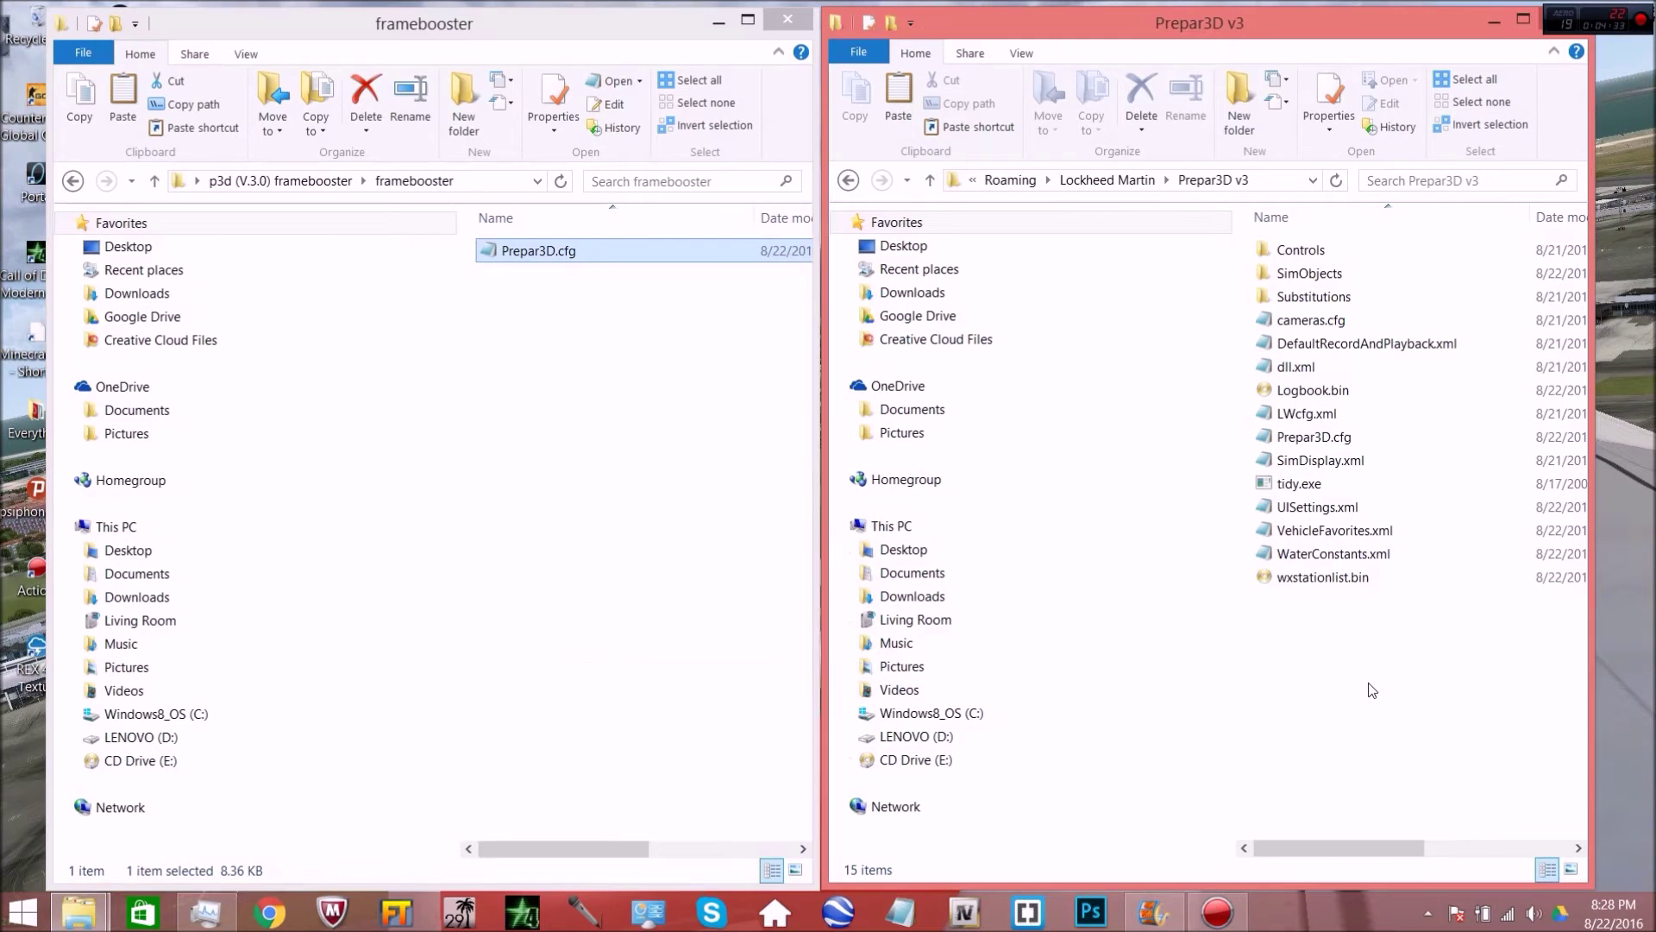
{"action": "right_click", "coordinate": [1369, 683]}
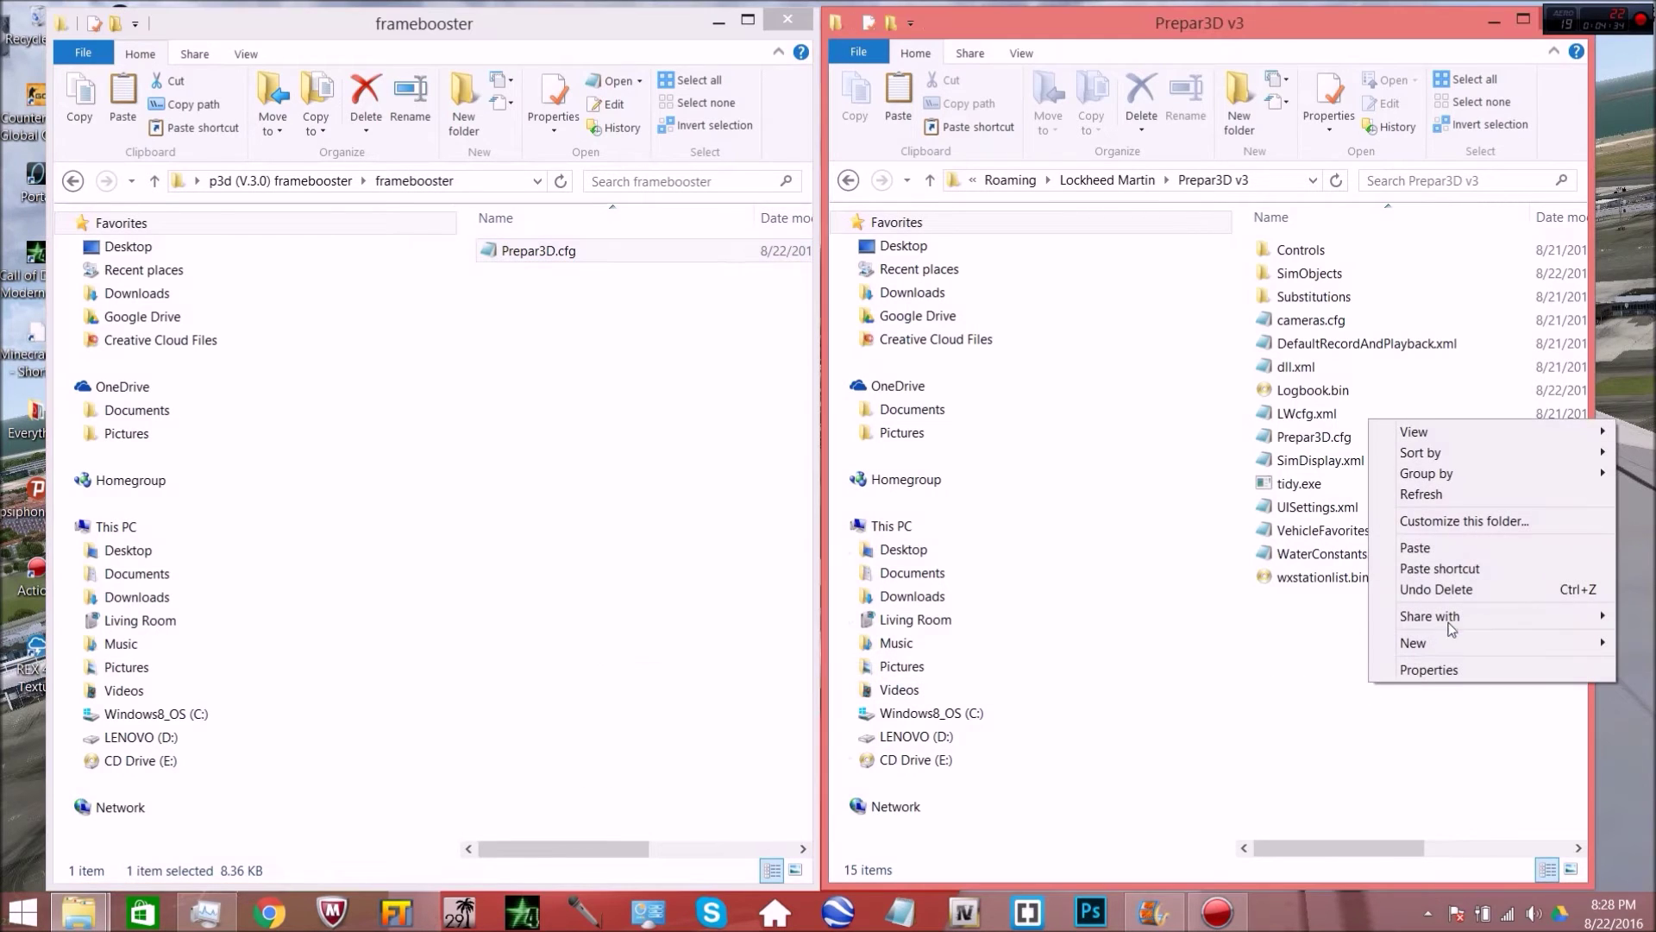
{"action": "left_click", "coordinate": [1417, 548]}
{"action": "left_click", "coordinate": [419, 350]}
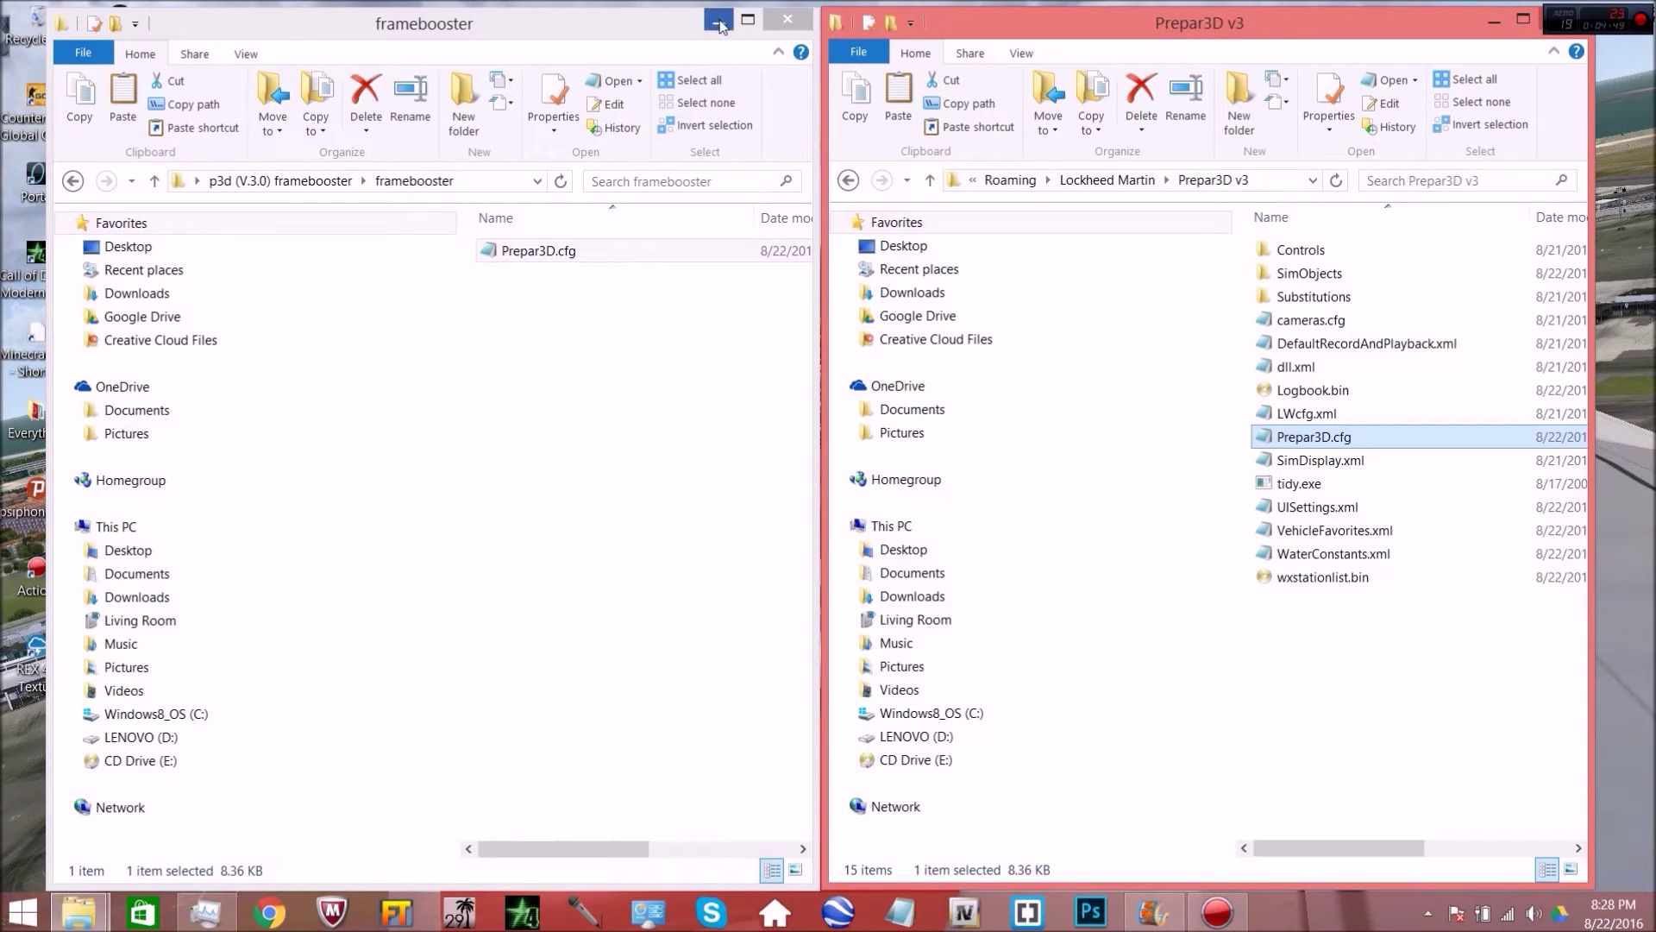
{"action": "left_click", "coordinate": [773, 24]}
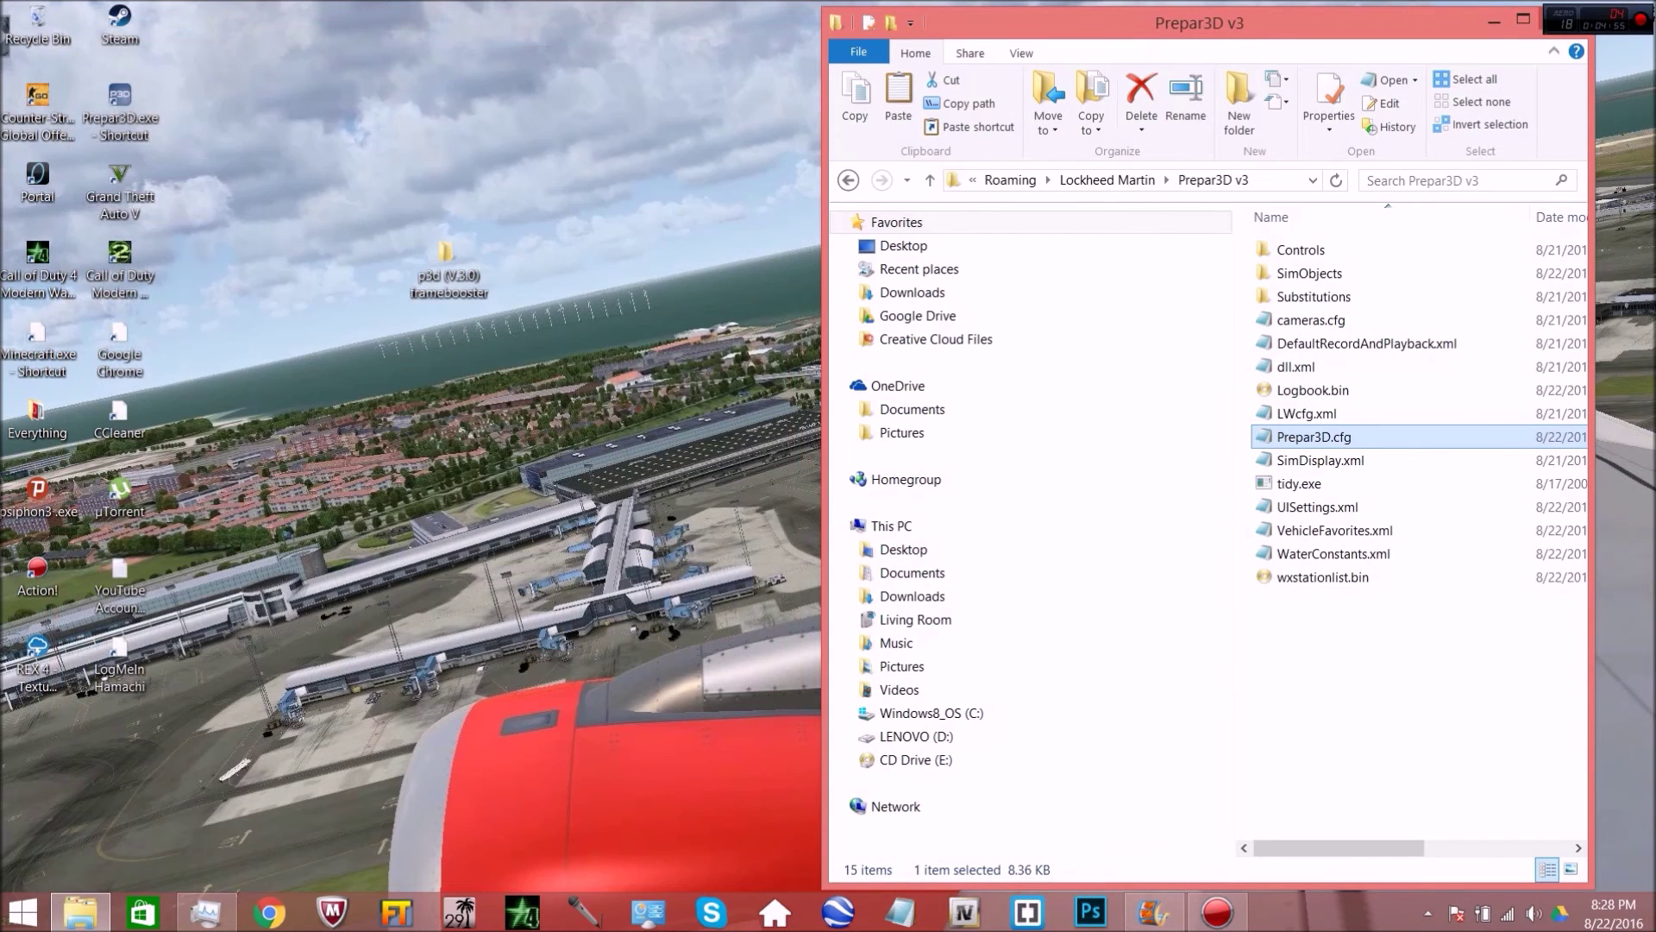
Close the Prepar3D v3 window and move the framebooster folder icon right near the top
{"action": "left_click", "coordinate": [1542, 27]}
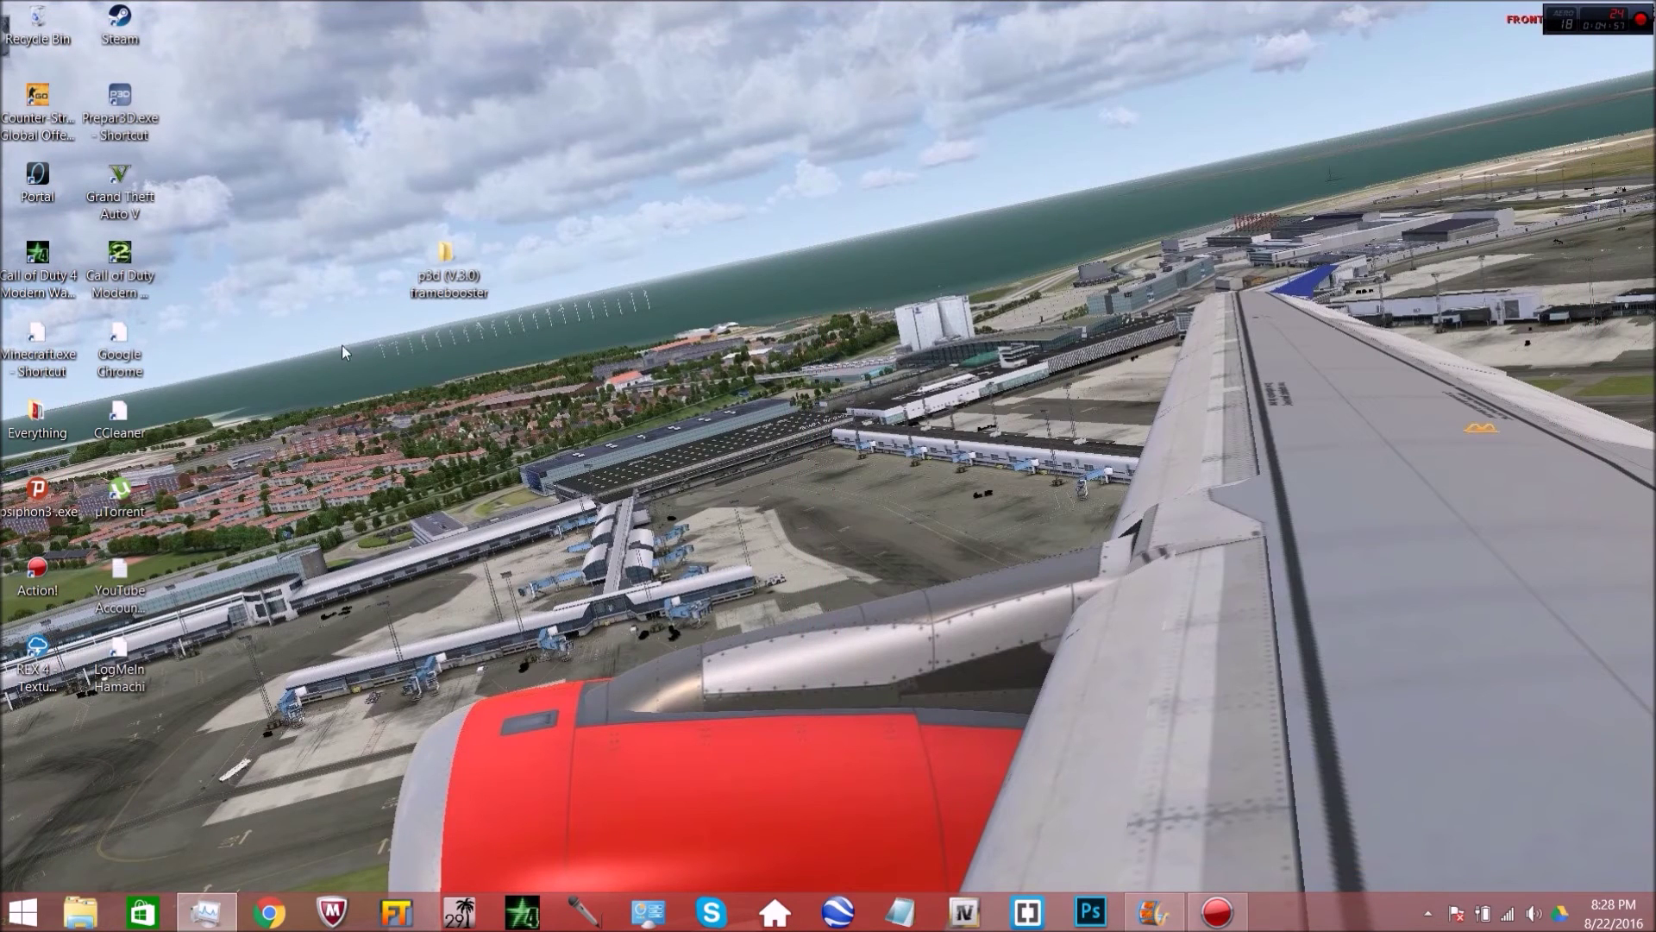
{"action": "left_click_drag", "start_coordinate": [446, 272], "coordinate": [696, 203]}
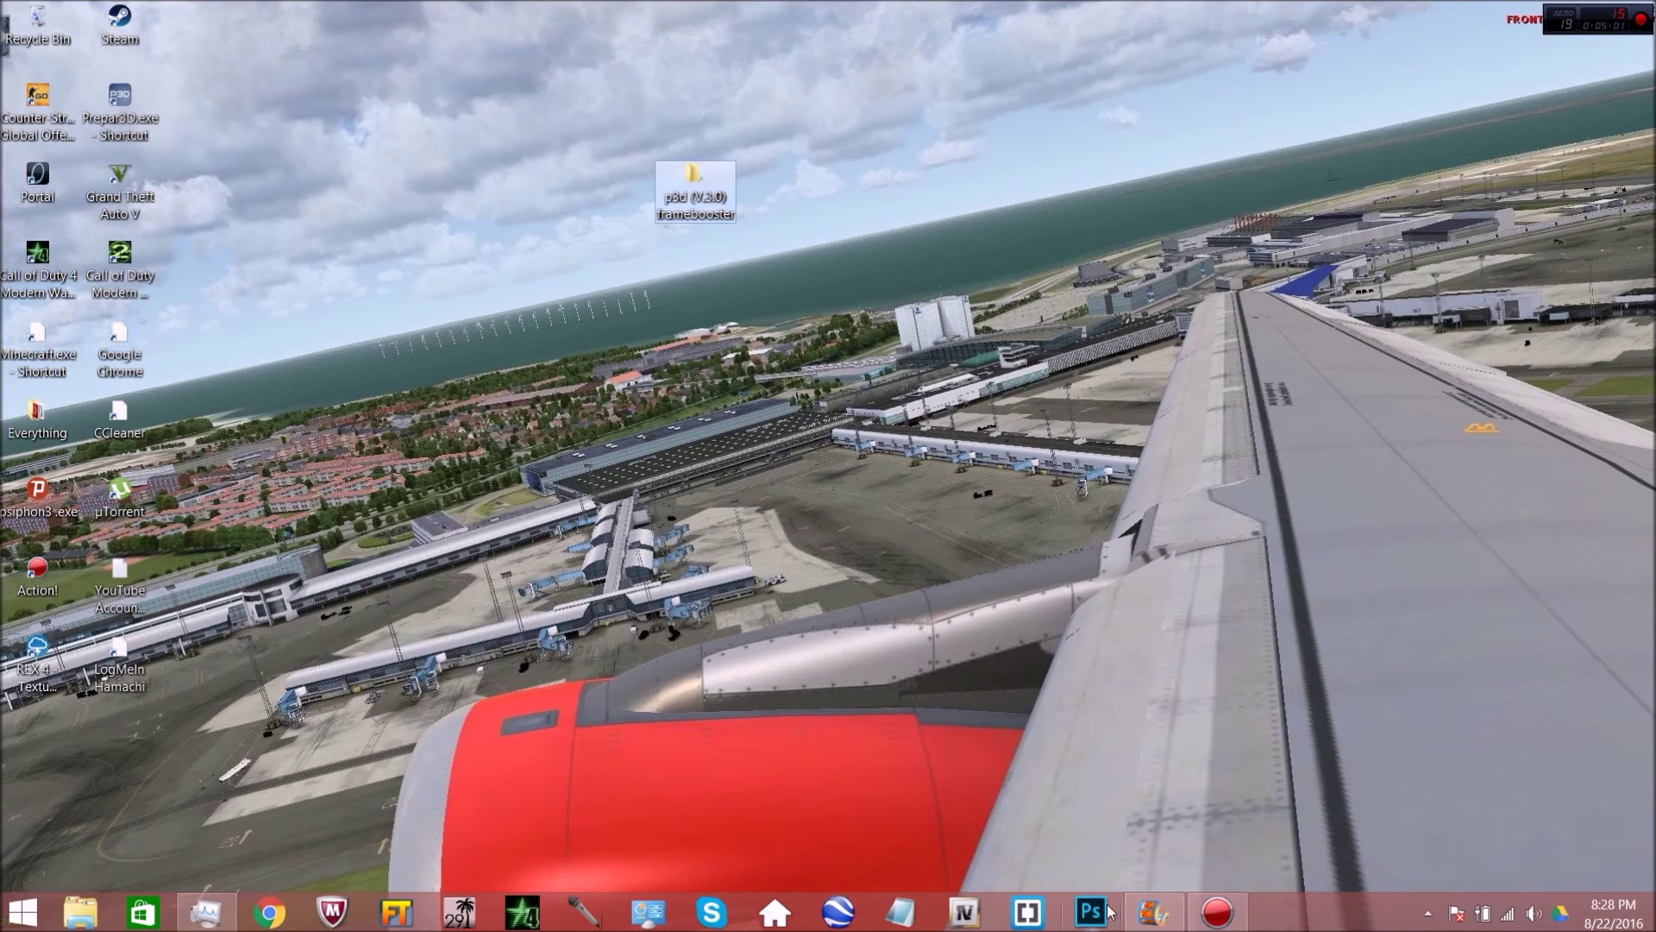
{"action": "mouse_move", "coordinate": [1170, 920]}
{"action": "left_click", "coordinate": [1199, 734]}
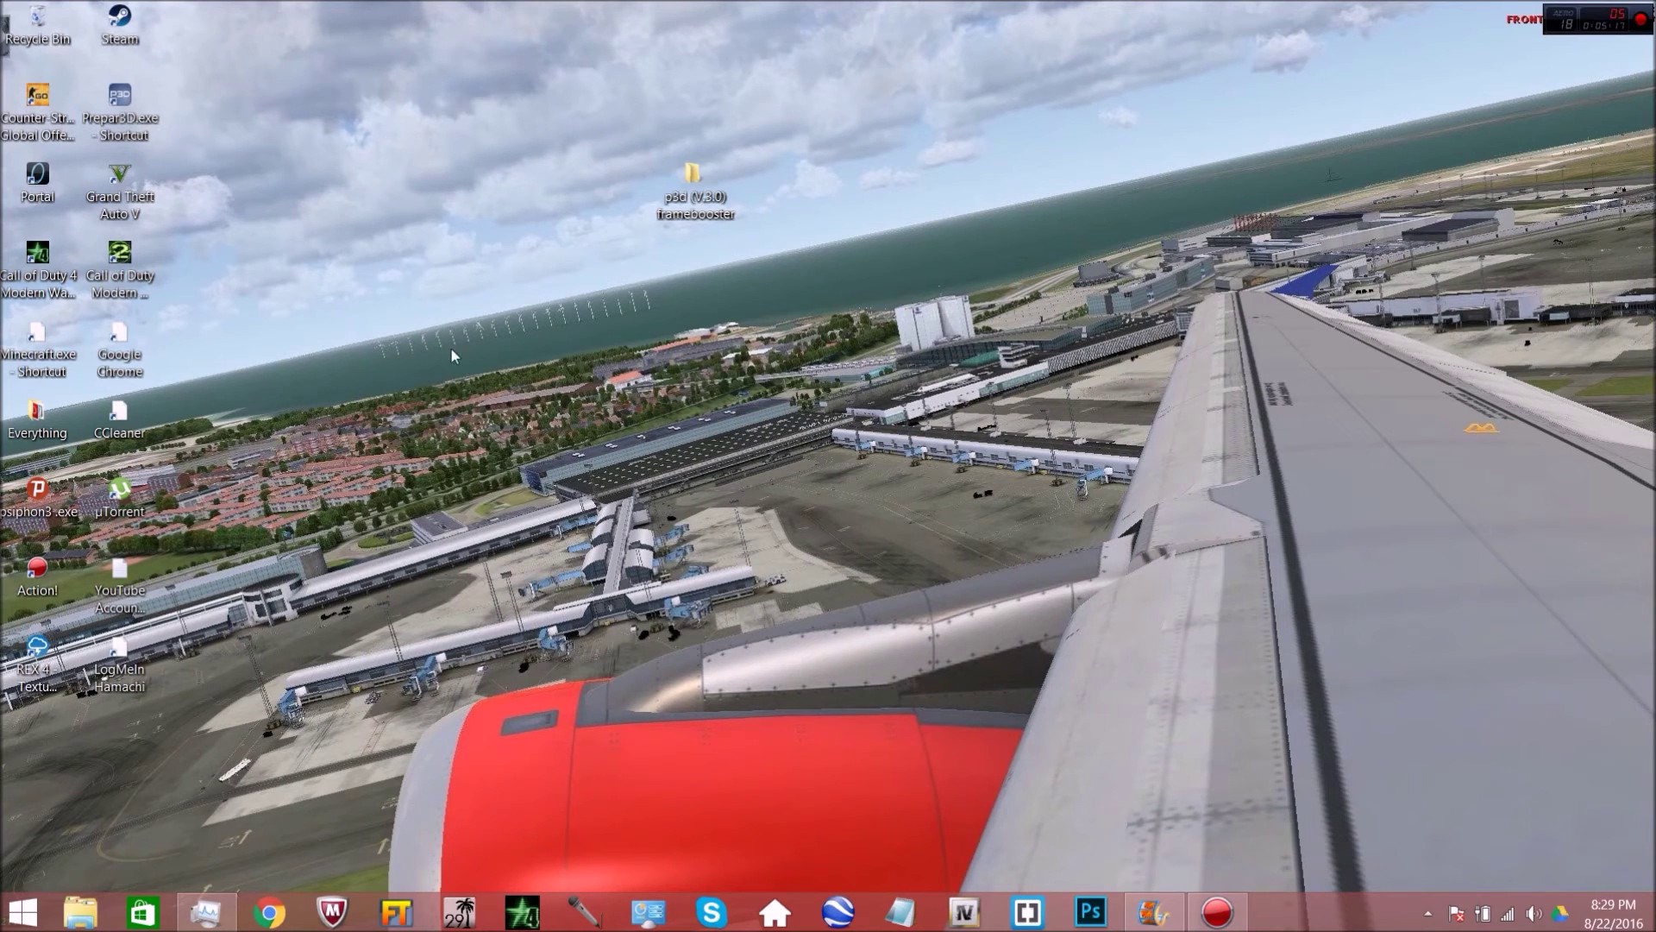
Open NVIDIA Control Panel's Manage 3D settings and keep High-performance NVIDIA processor globally
{"action": "right_click", "coordinate": [697, 362]}
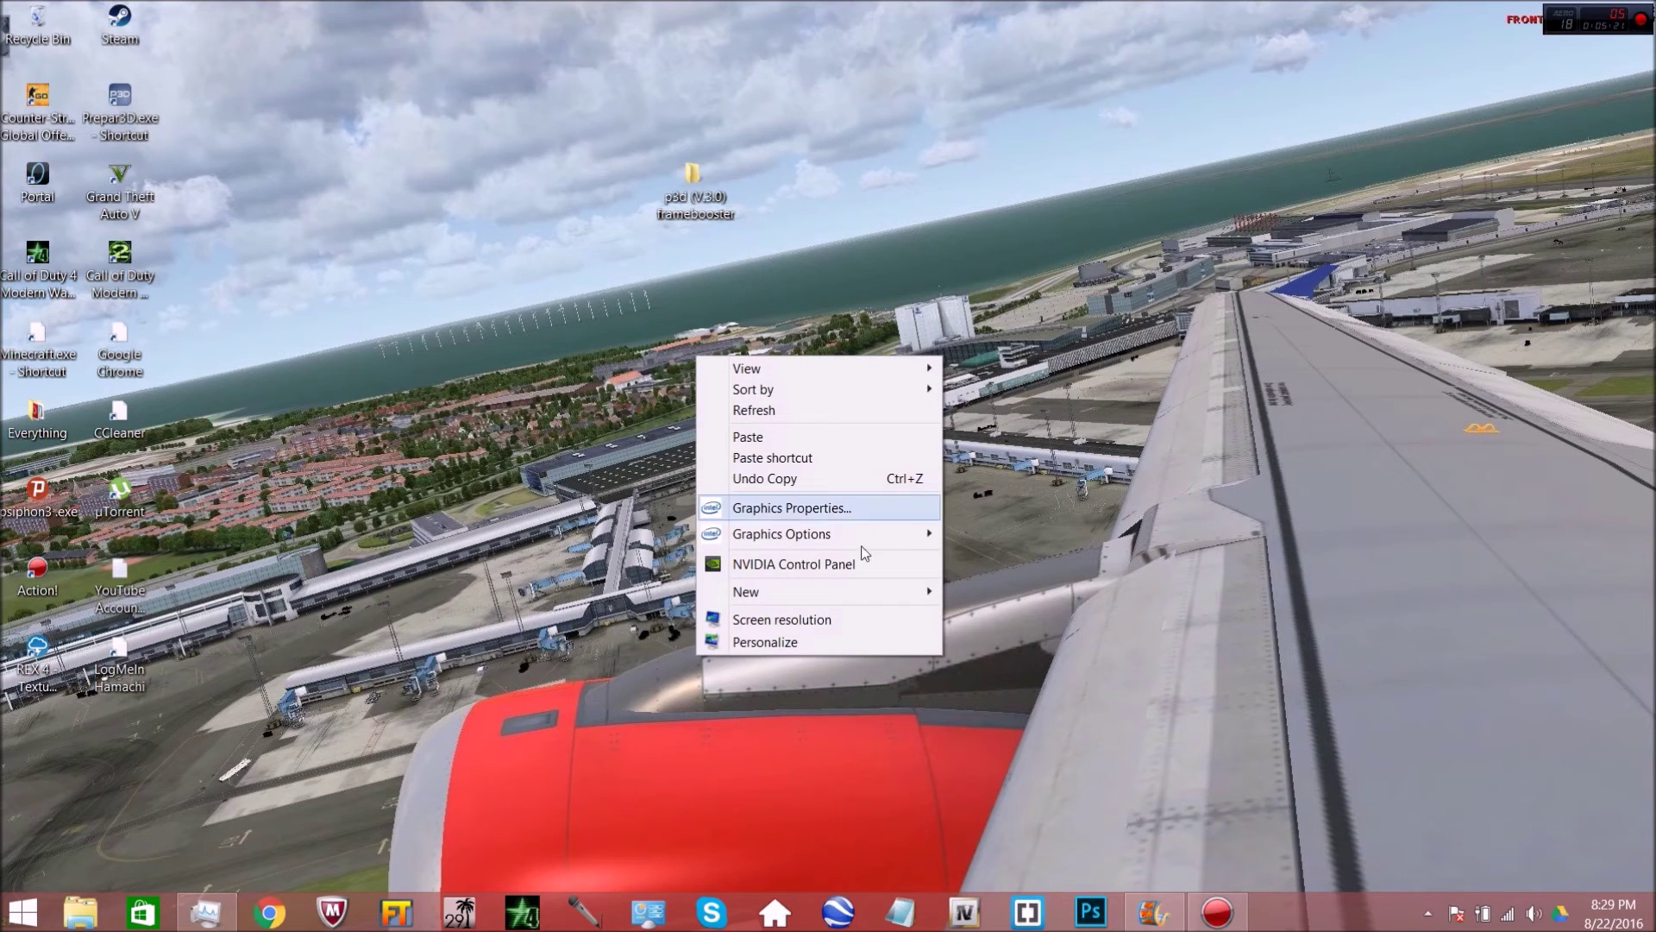
{"action": "left_click", "coordinate": [835, 571]}
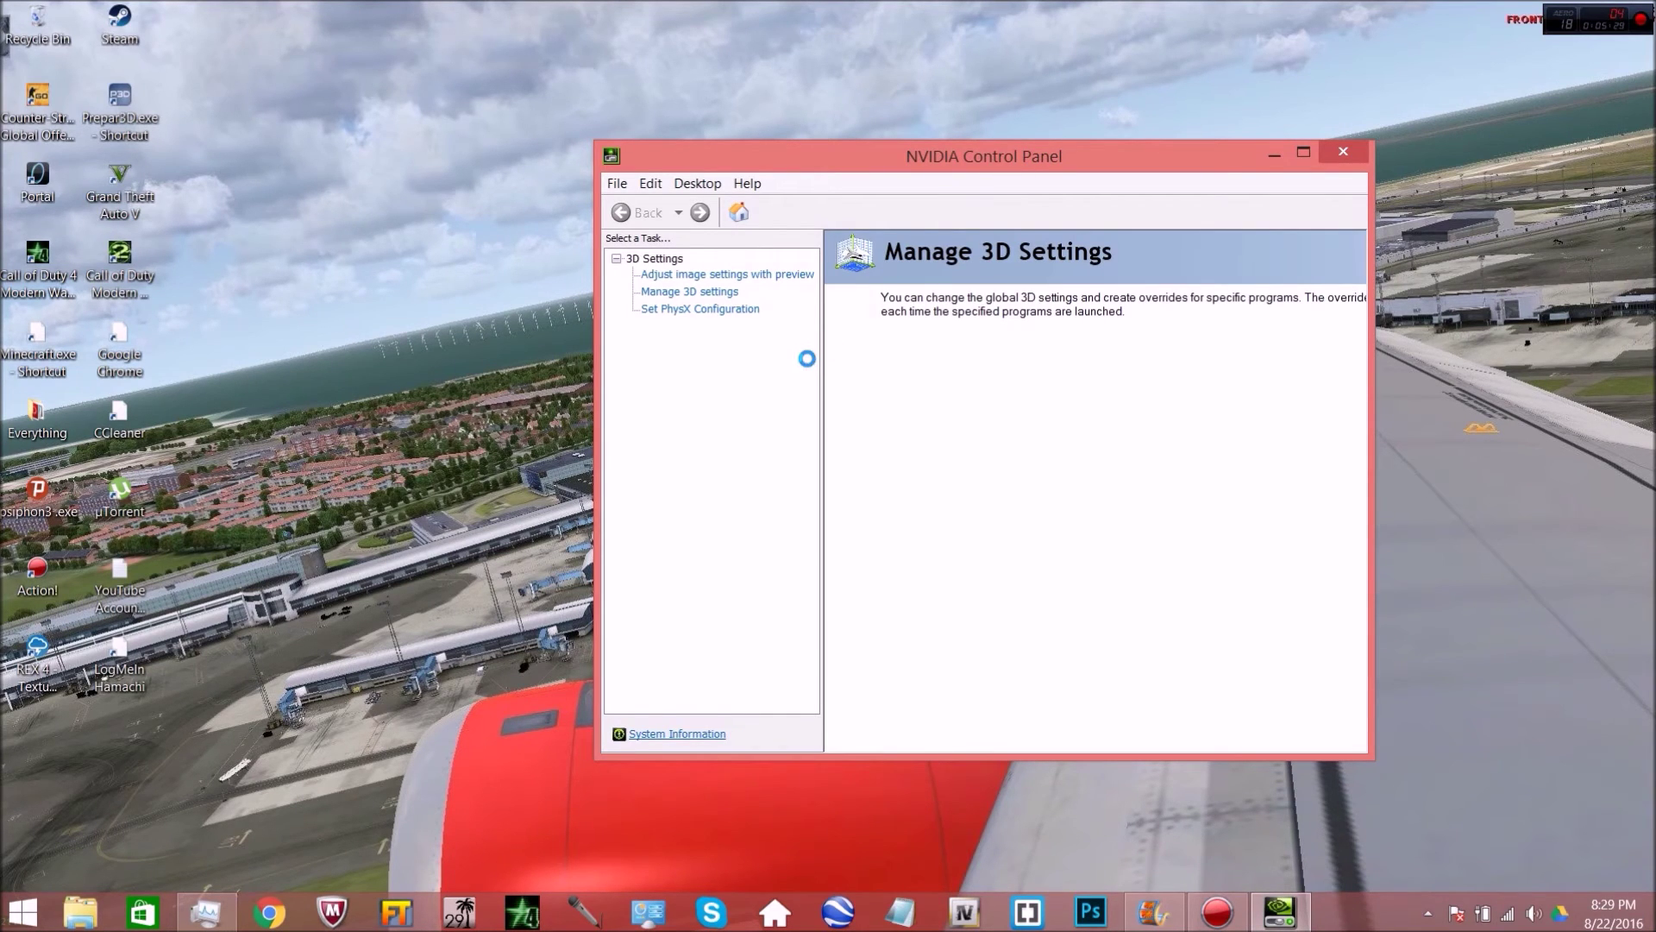
{"action": "left_click", "coordinate": [722, 298]}
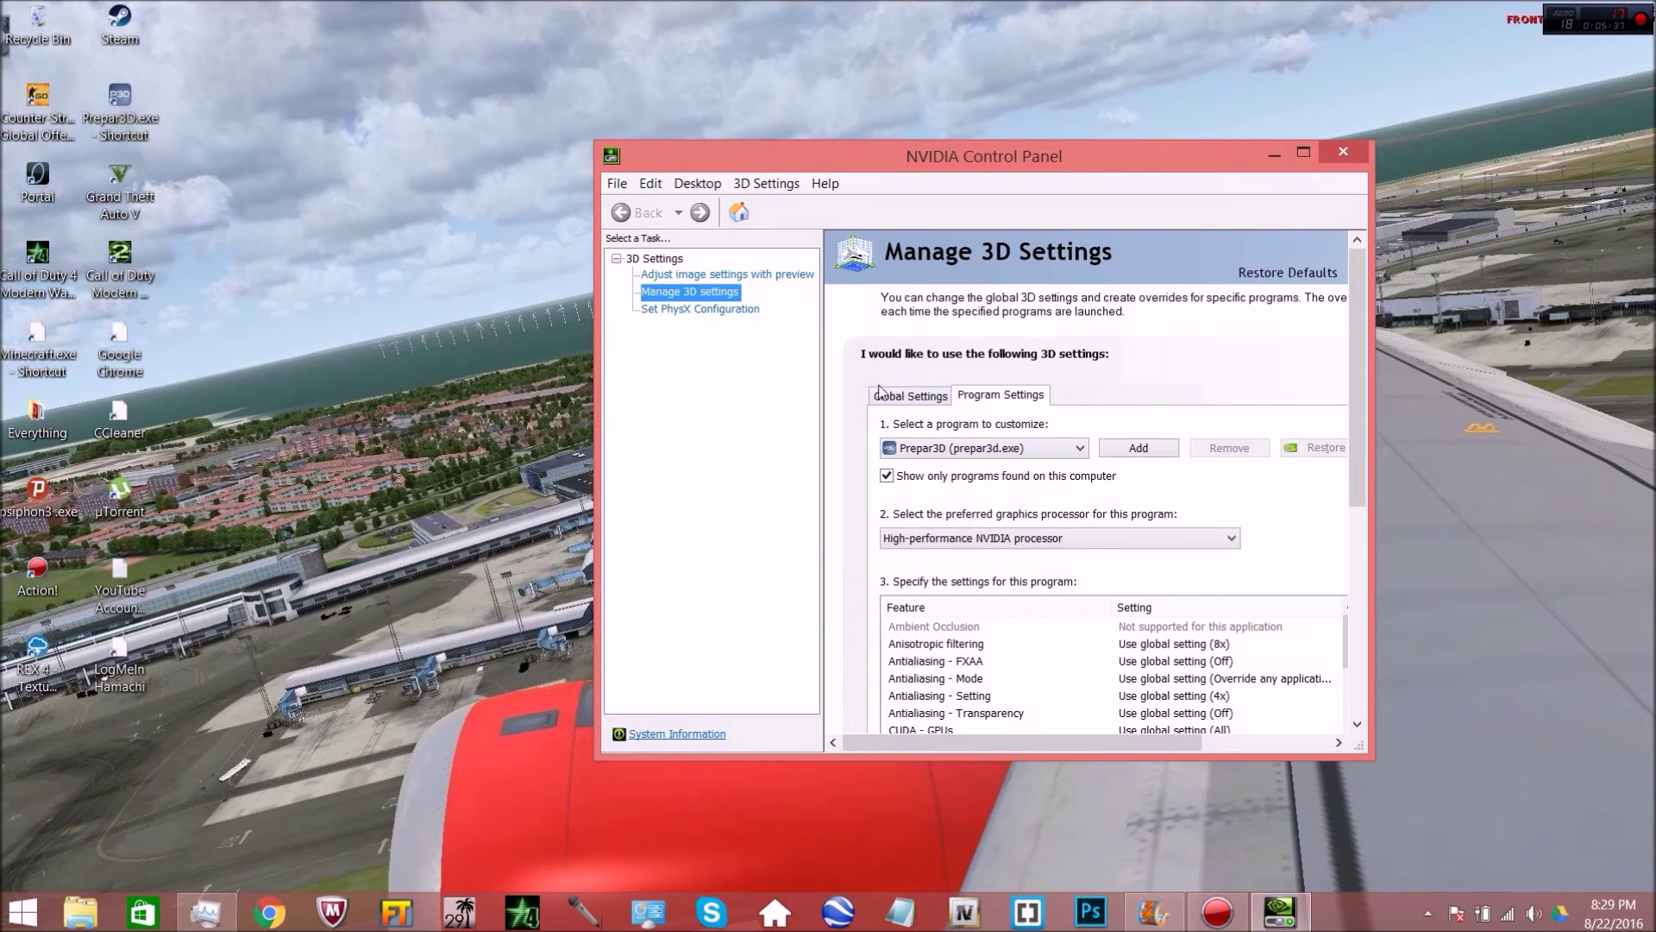
{"action": "left_click", "coordinate": [919, 397]}
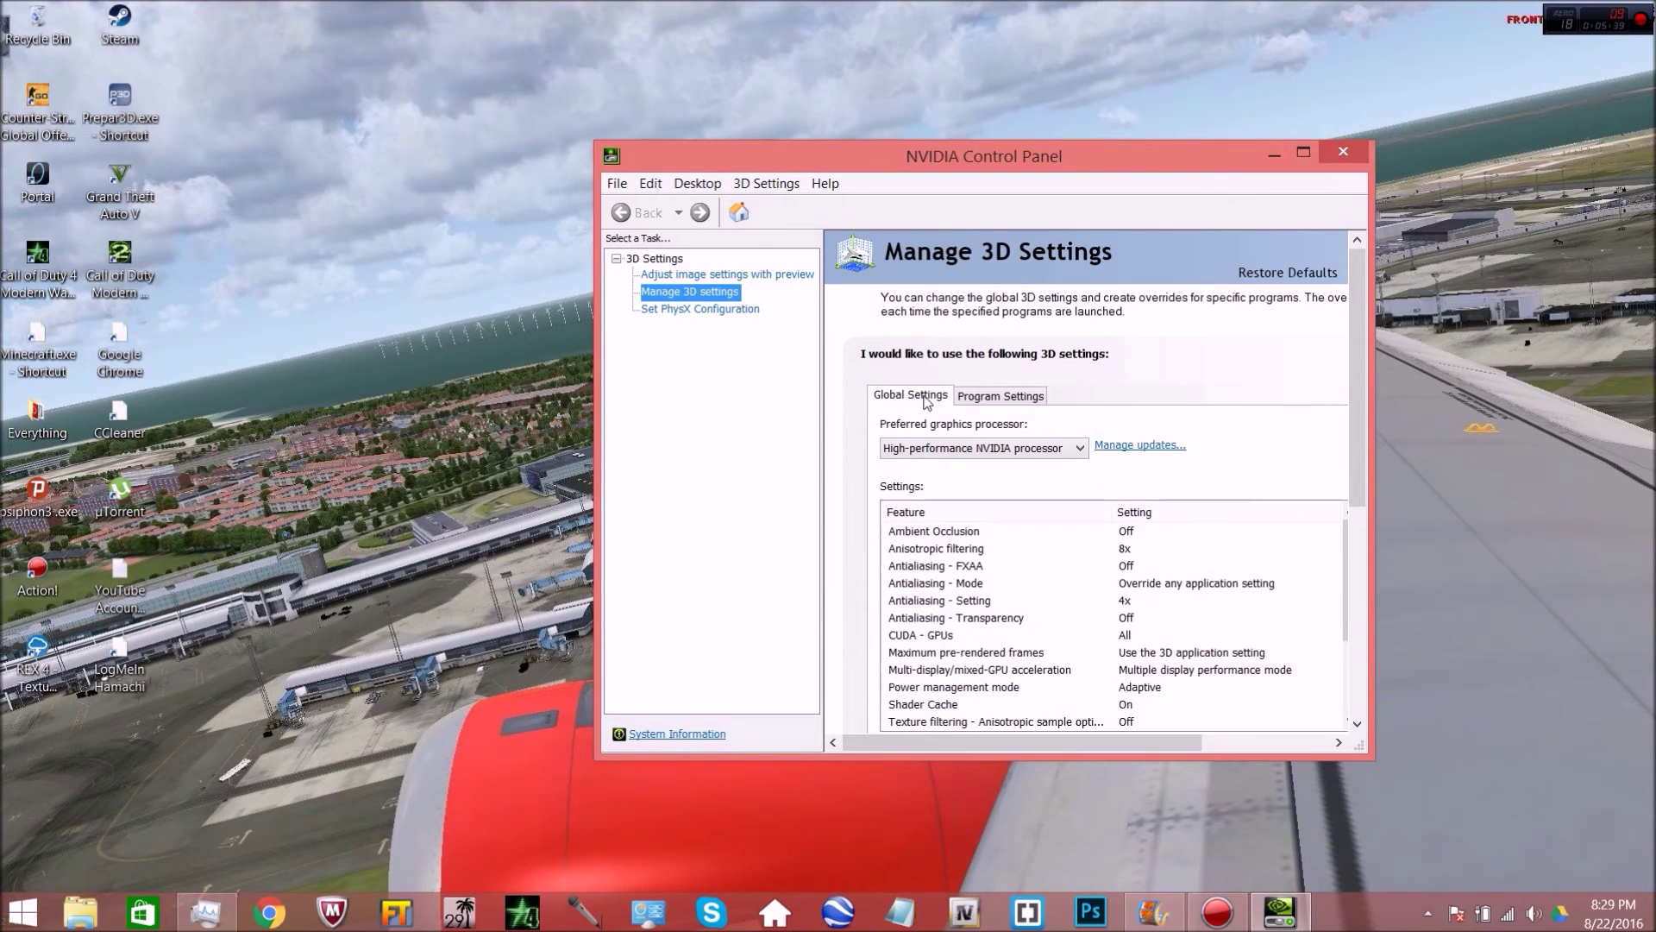
{"action": "left_click", "coordinate": [975, 448]}
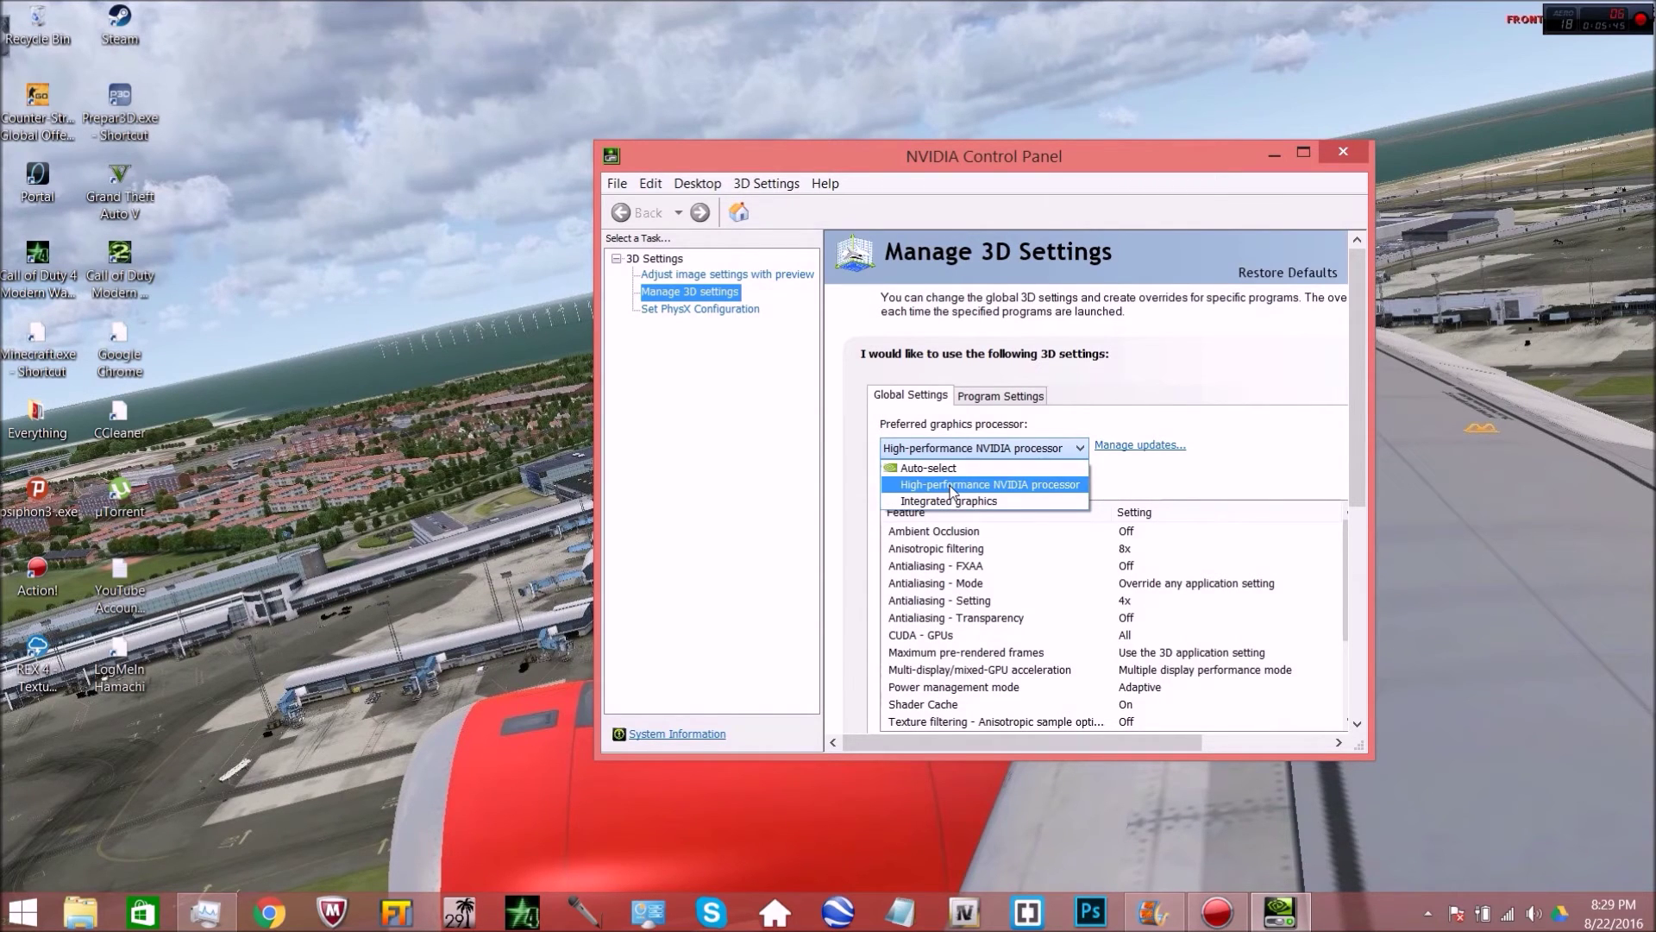
{"action": "left_click", "coordinate": [1055, 455]}
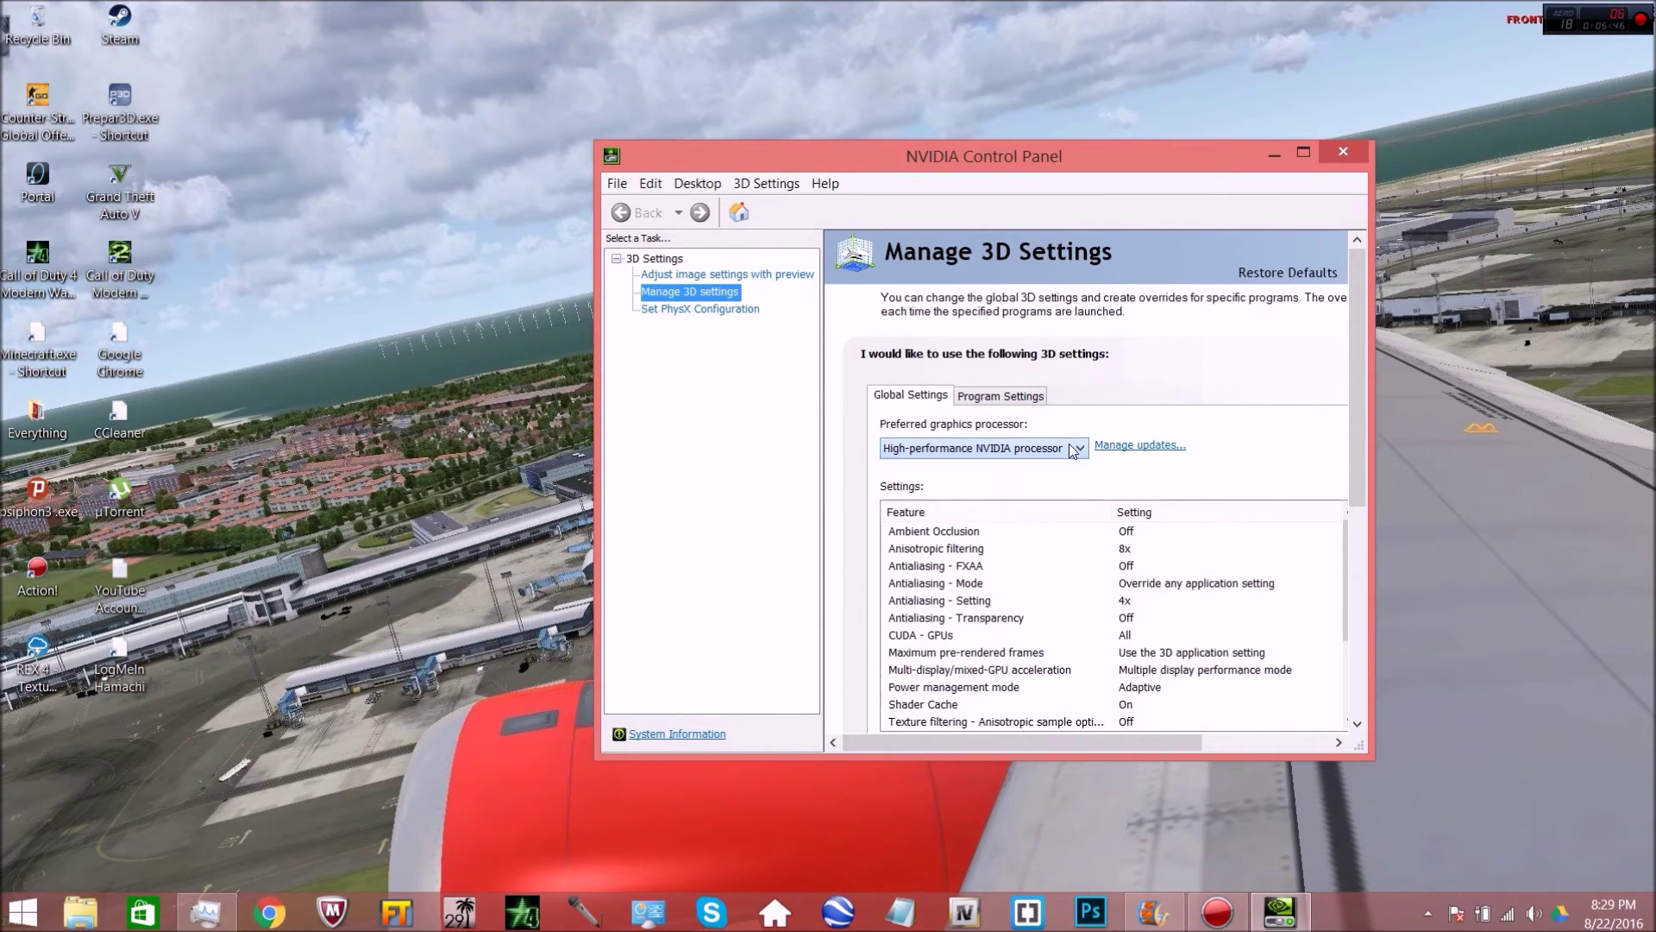
Select Prepar3D (prepar3d.exe) under Program Settings and review its preferred graphics processor options
{"action": "left_click", "coordinate": [1023, 400]}
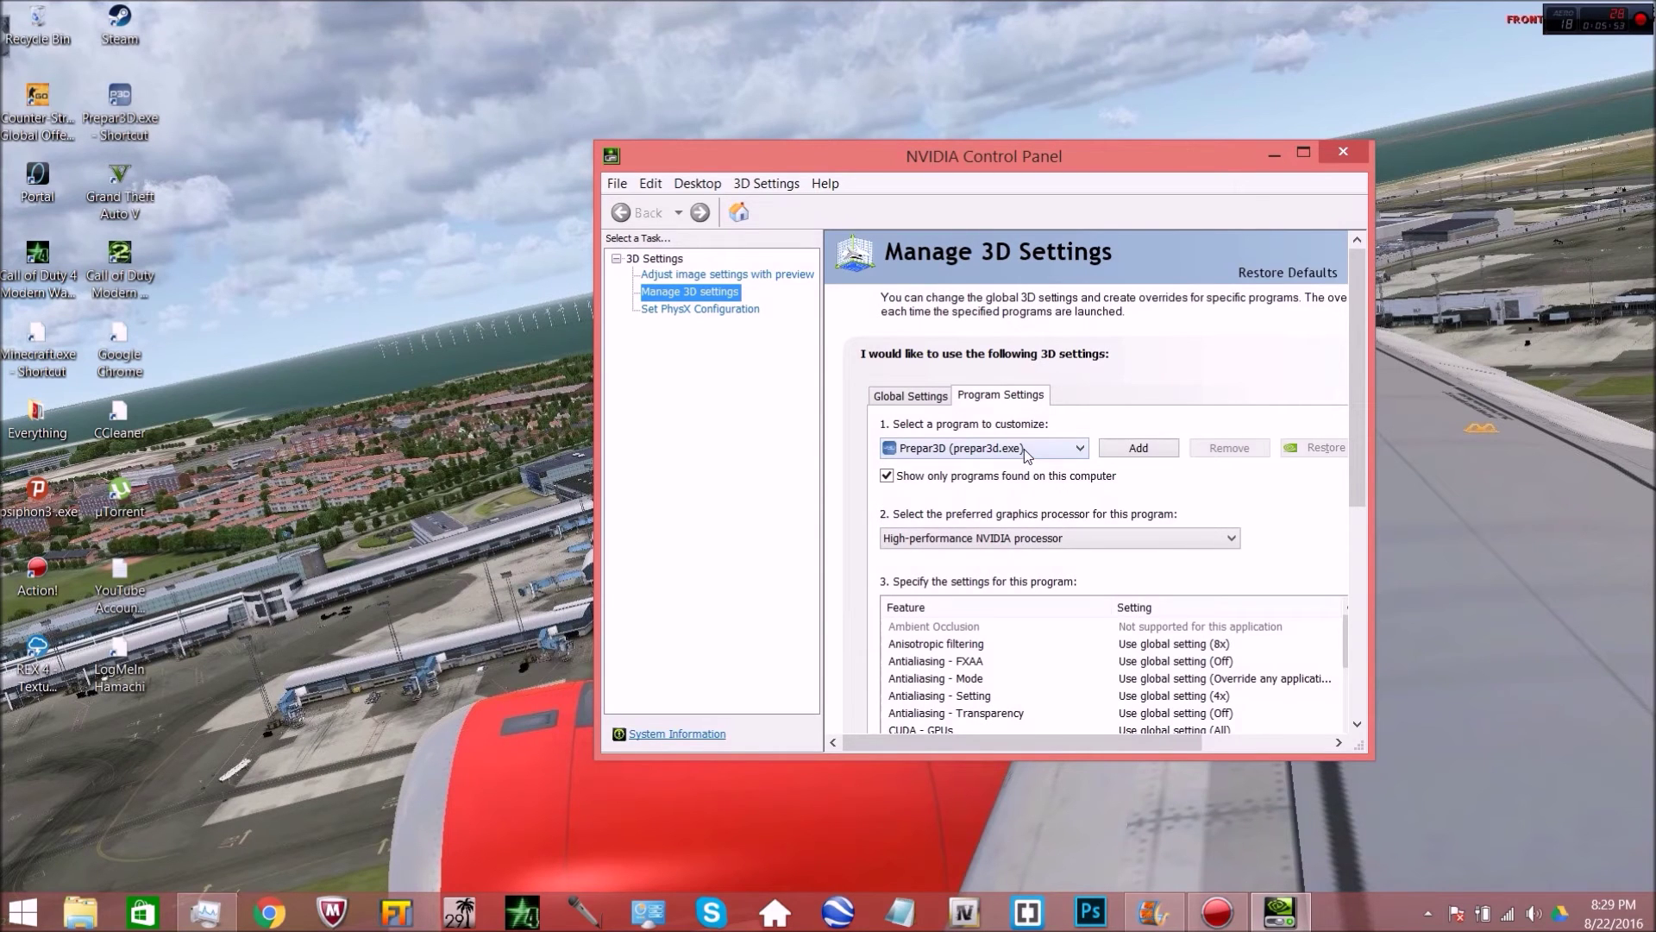
{"action": "left_click", "coordinate": [1022, 449]}
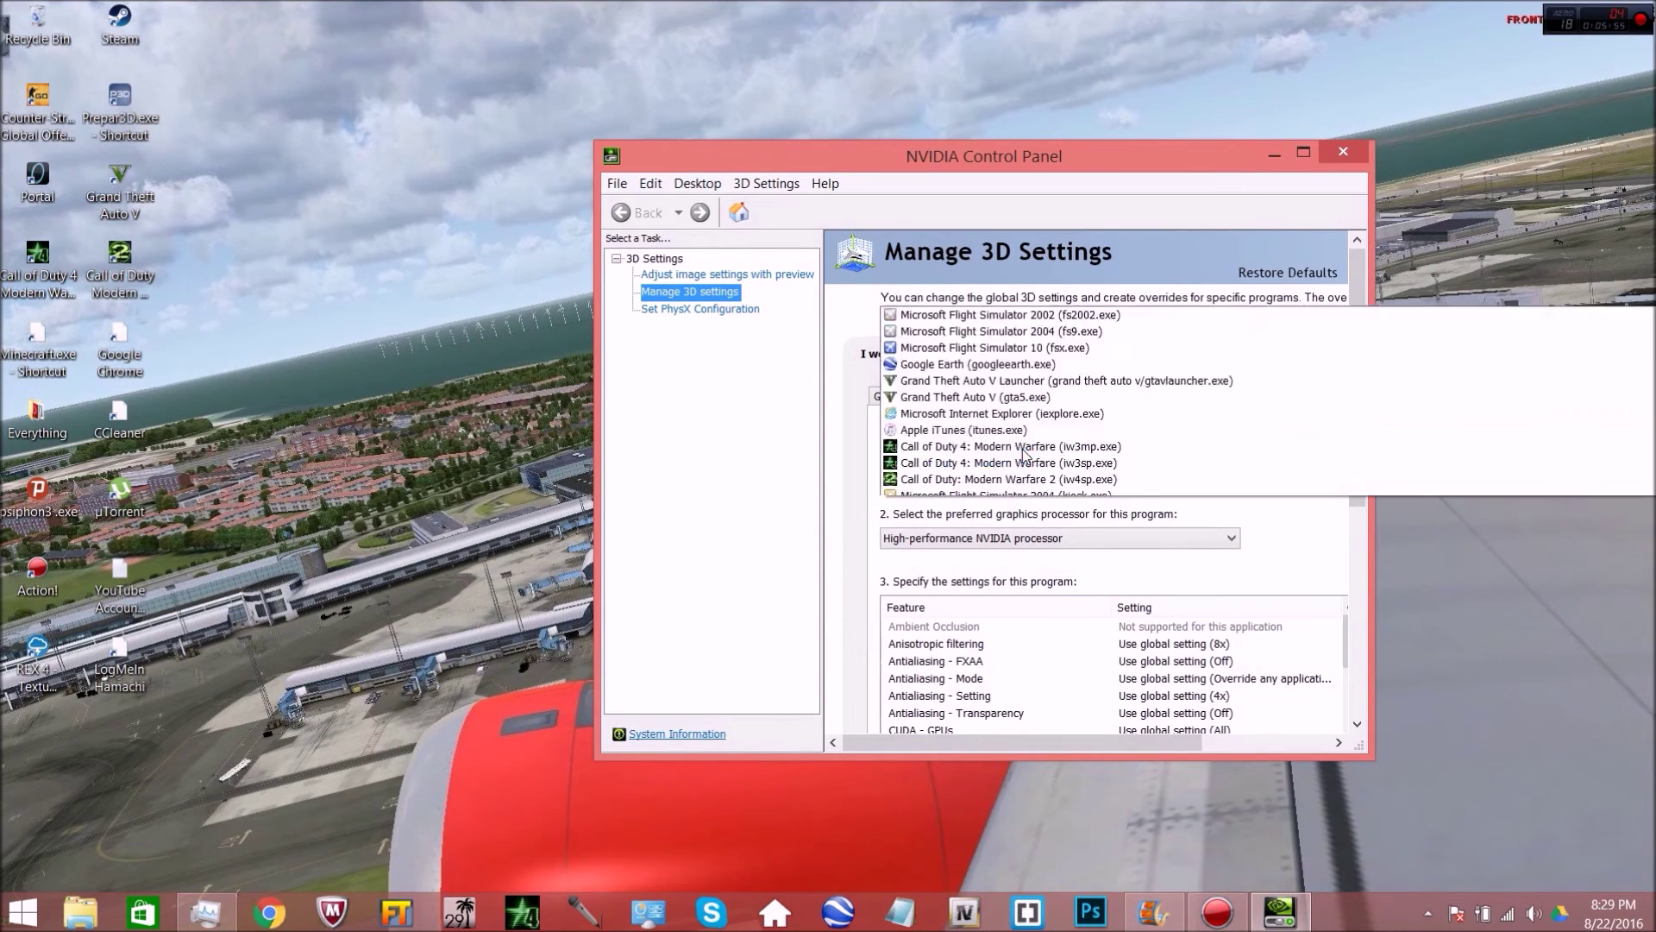
{"action": "left_click", "coordinate": [723, 200]}
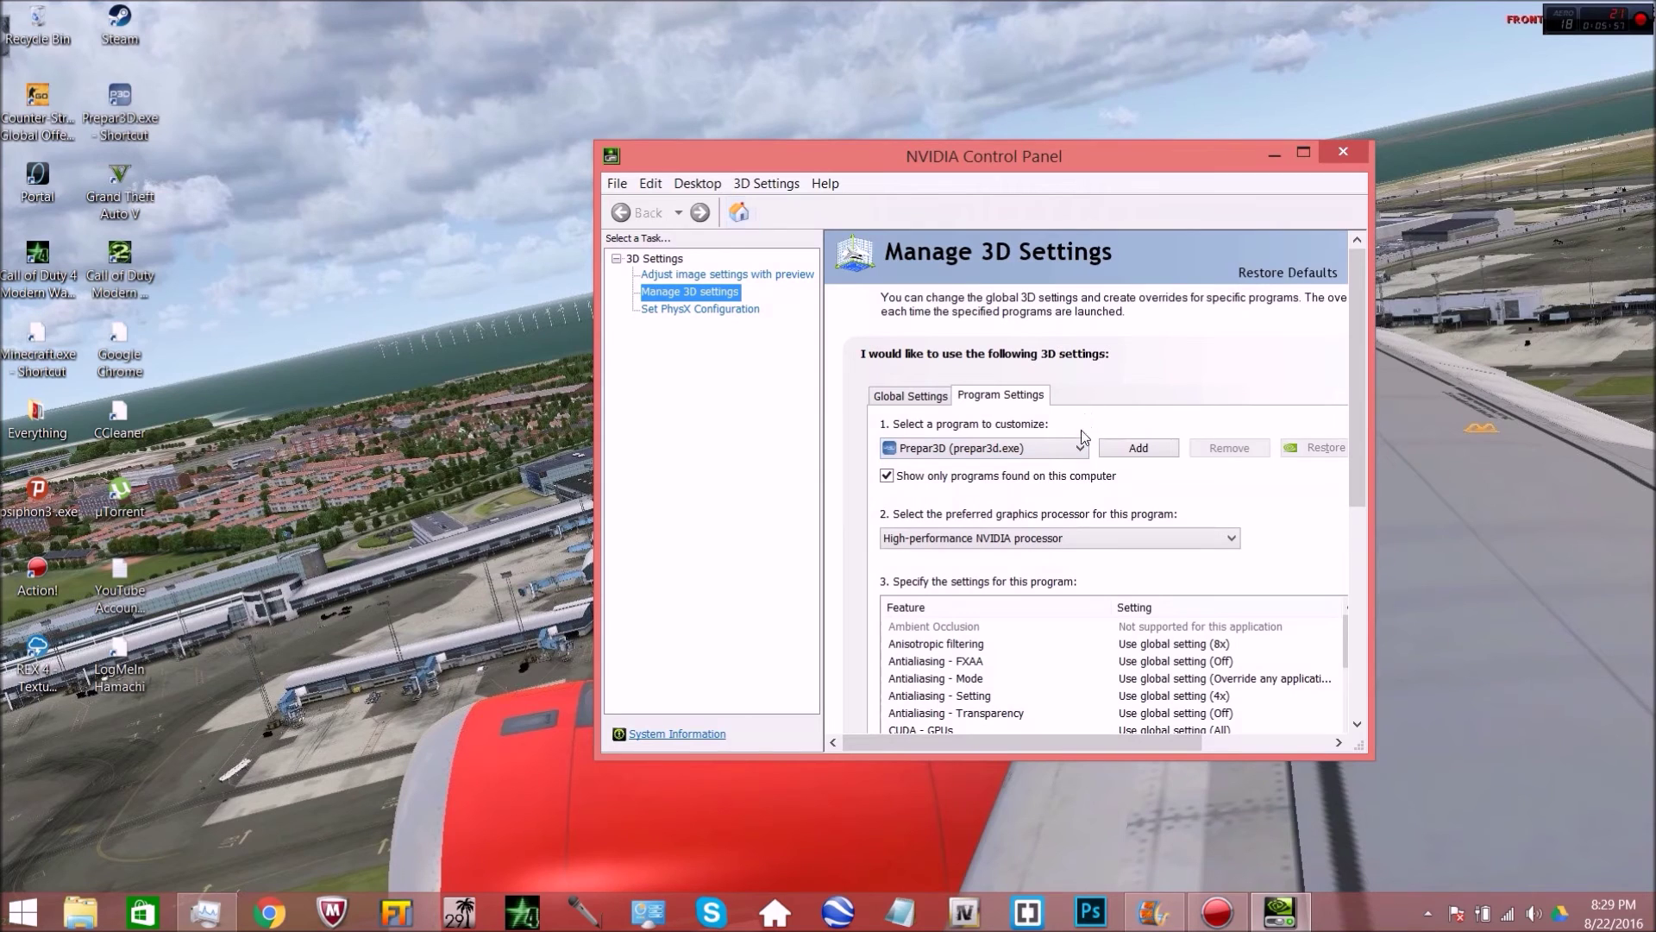
{"action": "left_click", "coordinate": [1018, 538]}
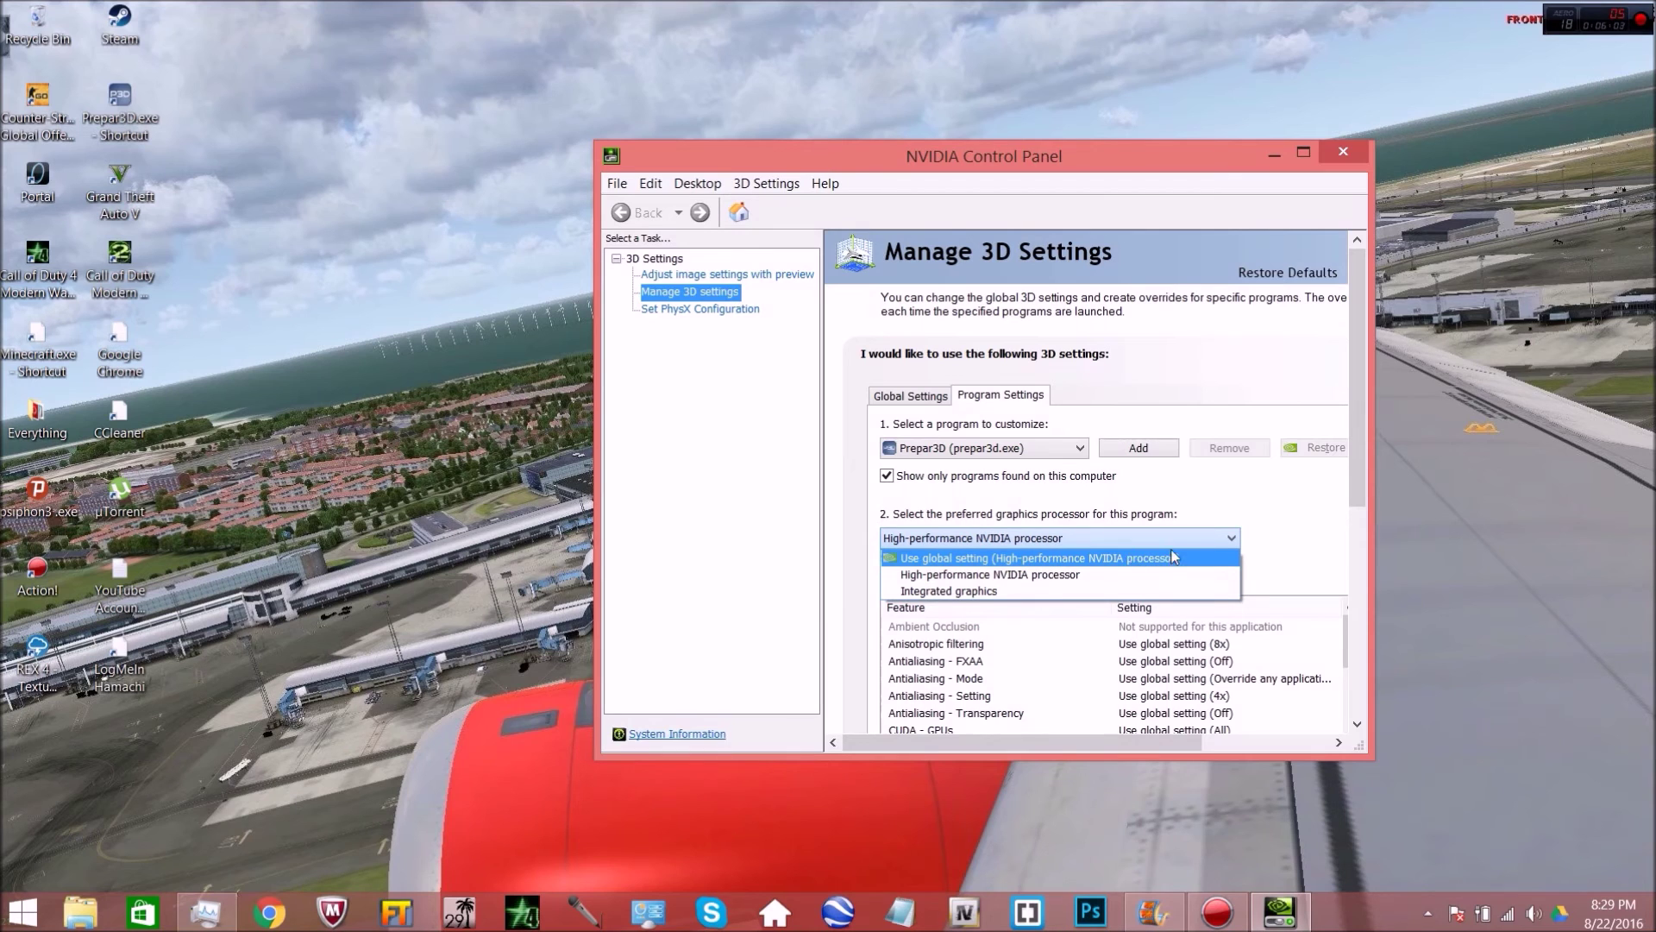
{"action": "left_click", "coordinate": [1306, 154]}
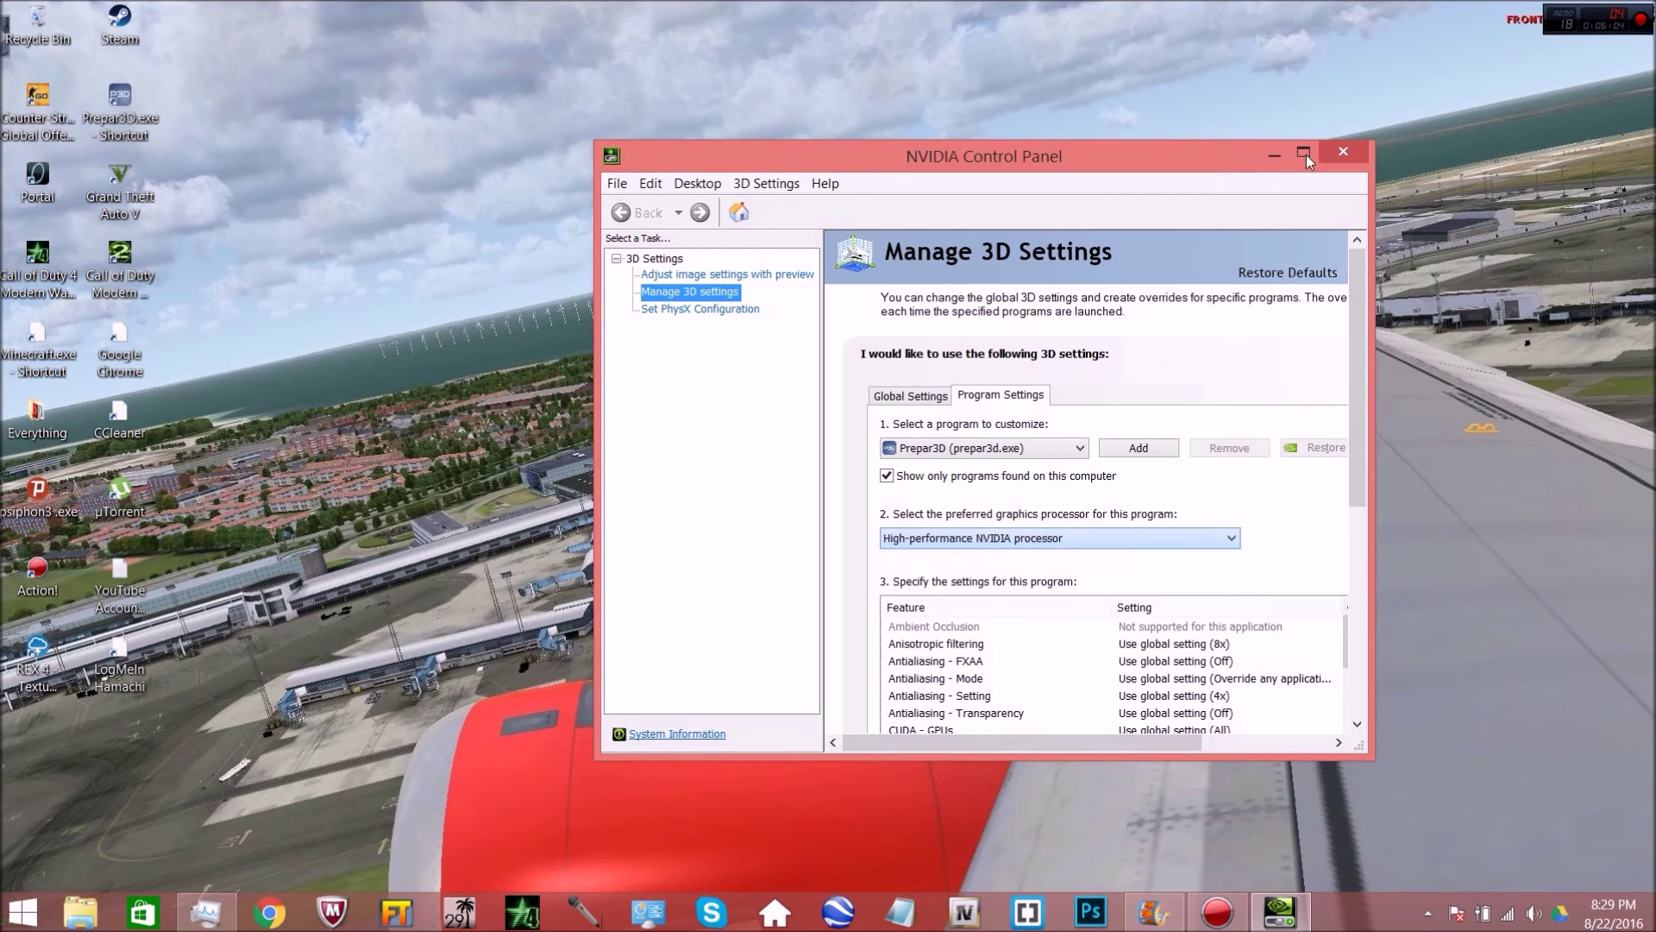
{"action": "left_click", "coordinate": [955, 540]}
{"action": "left_click", "coordinate": [955, 540]}
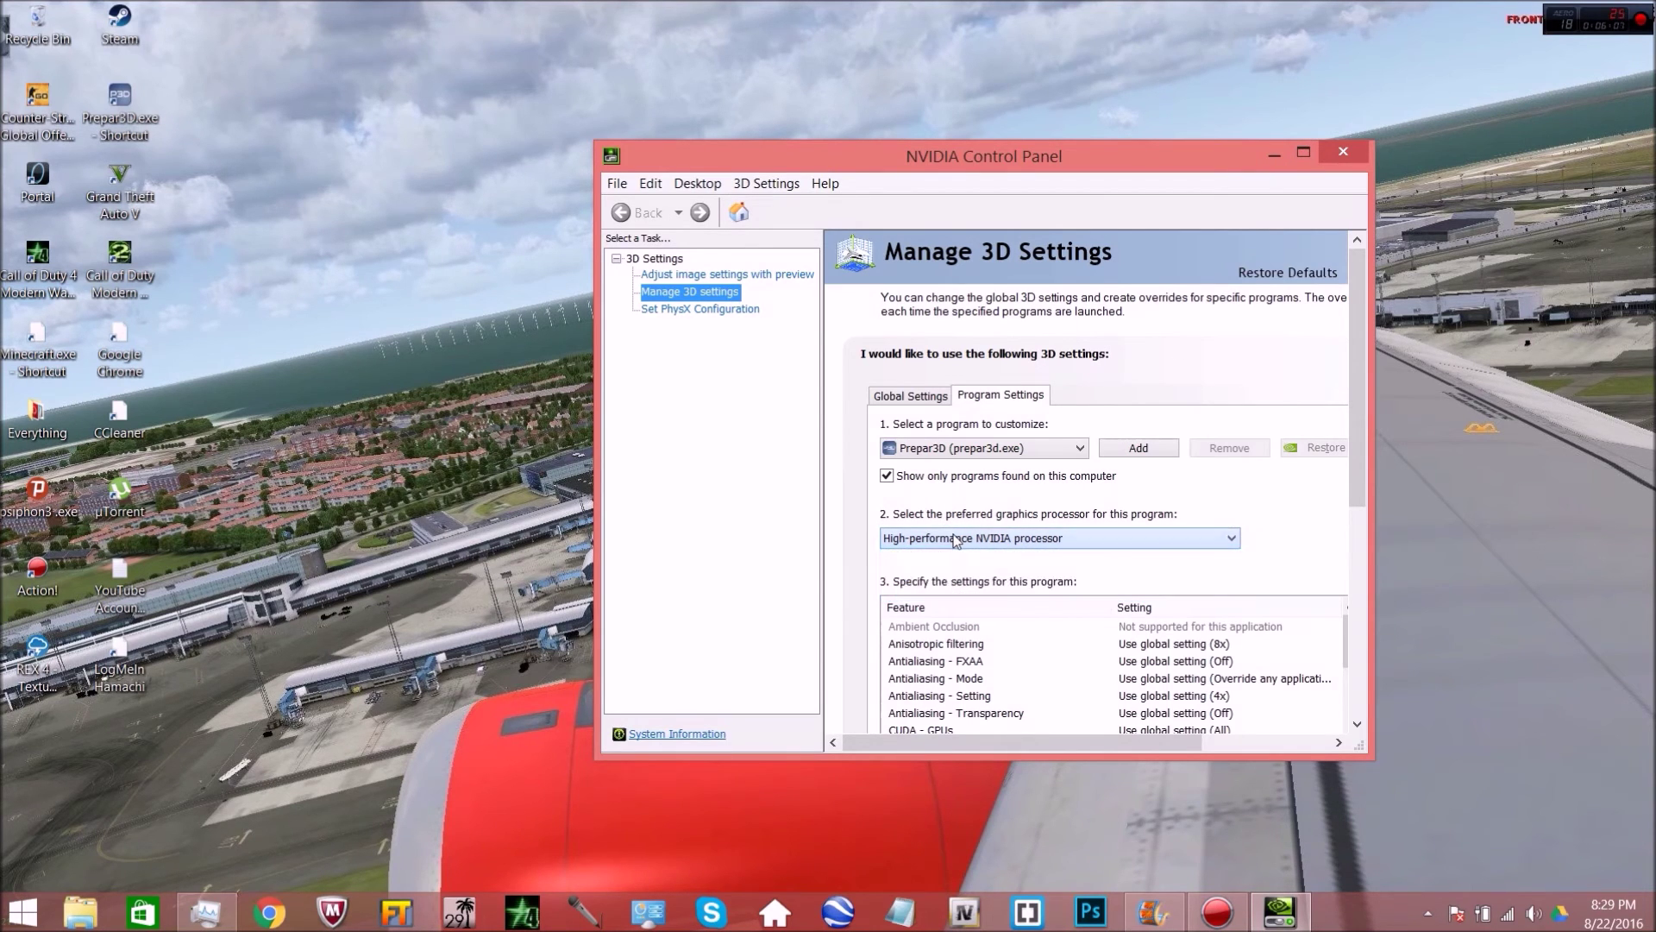
Set Prepar3D's preferred graphics processor to High-performance NVIDIA processor and close the panel
{"action": "left_click", "coordinate": [1037, 543]}
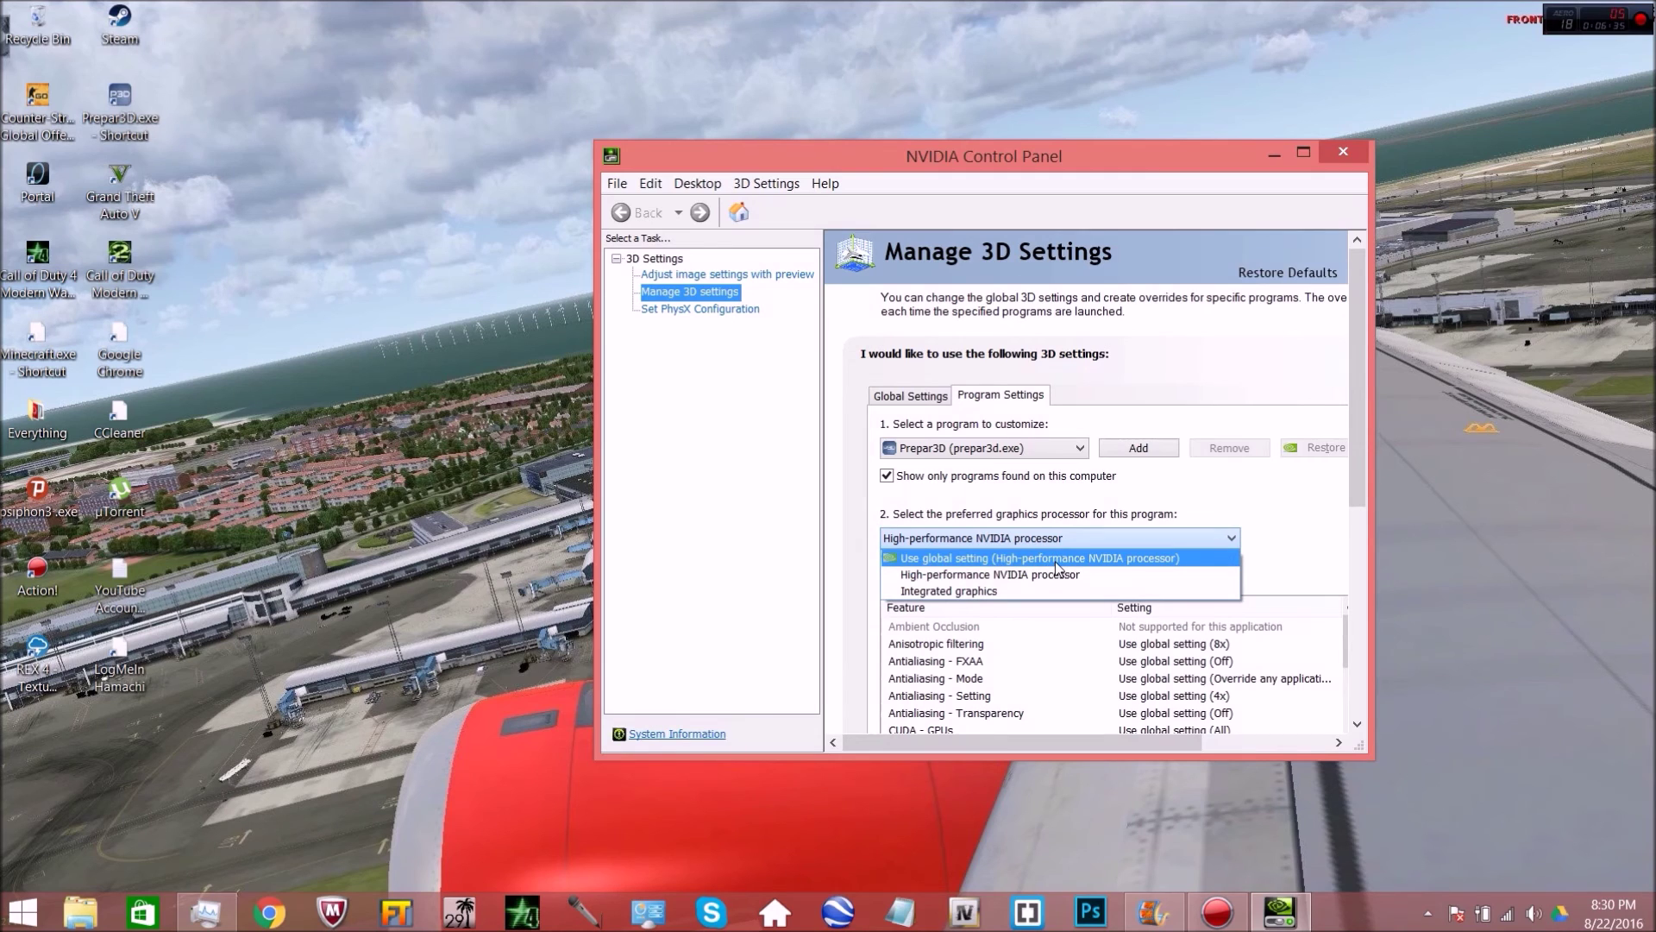
{"action": "left_click", "coordinate": [1058, 575]}
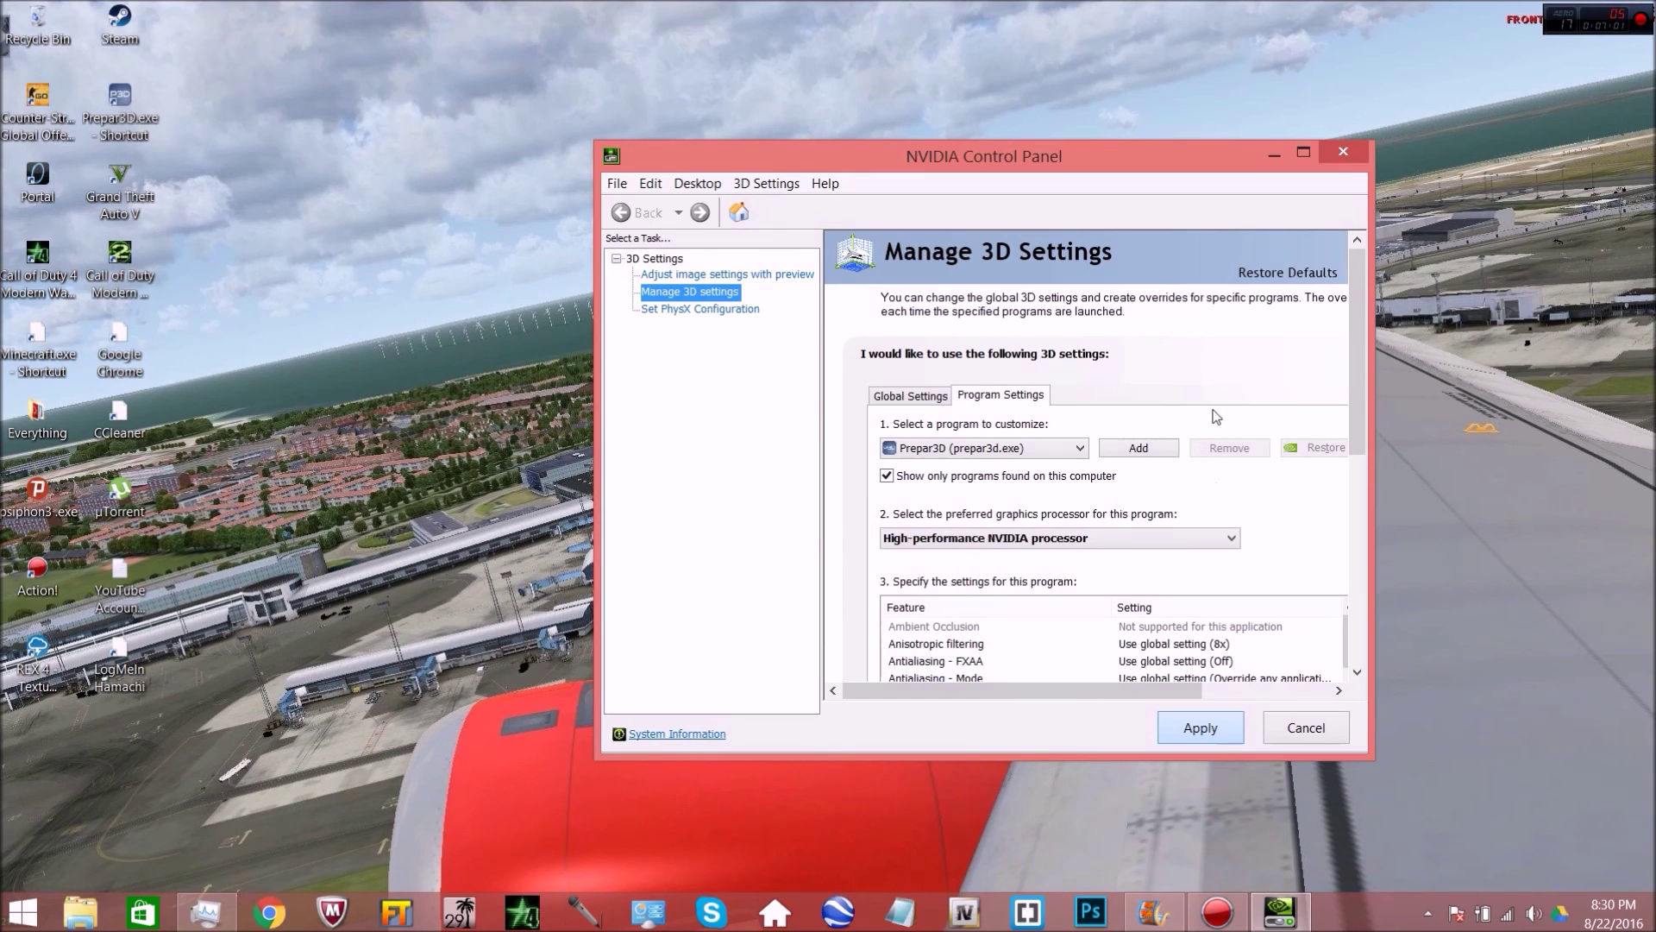
{"action": "left_click", "coordinate": [1355, 153]}
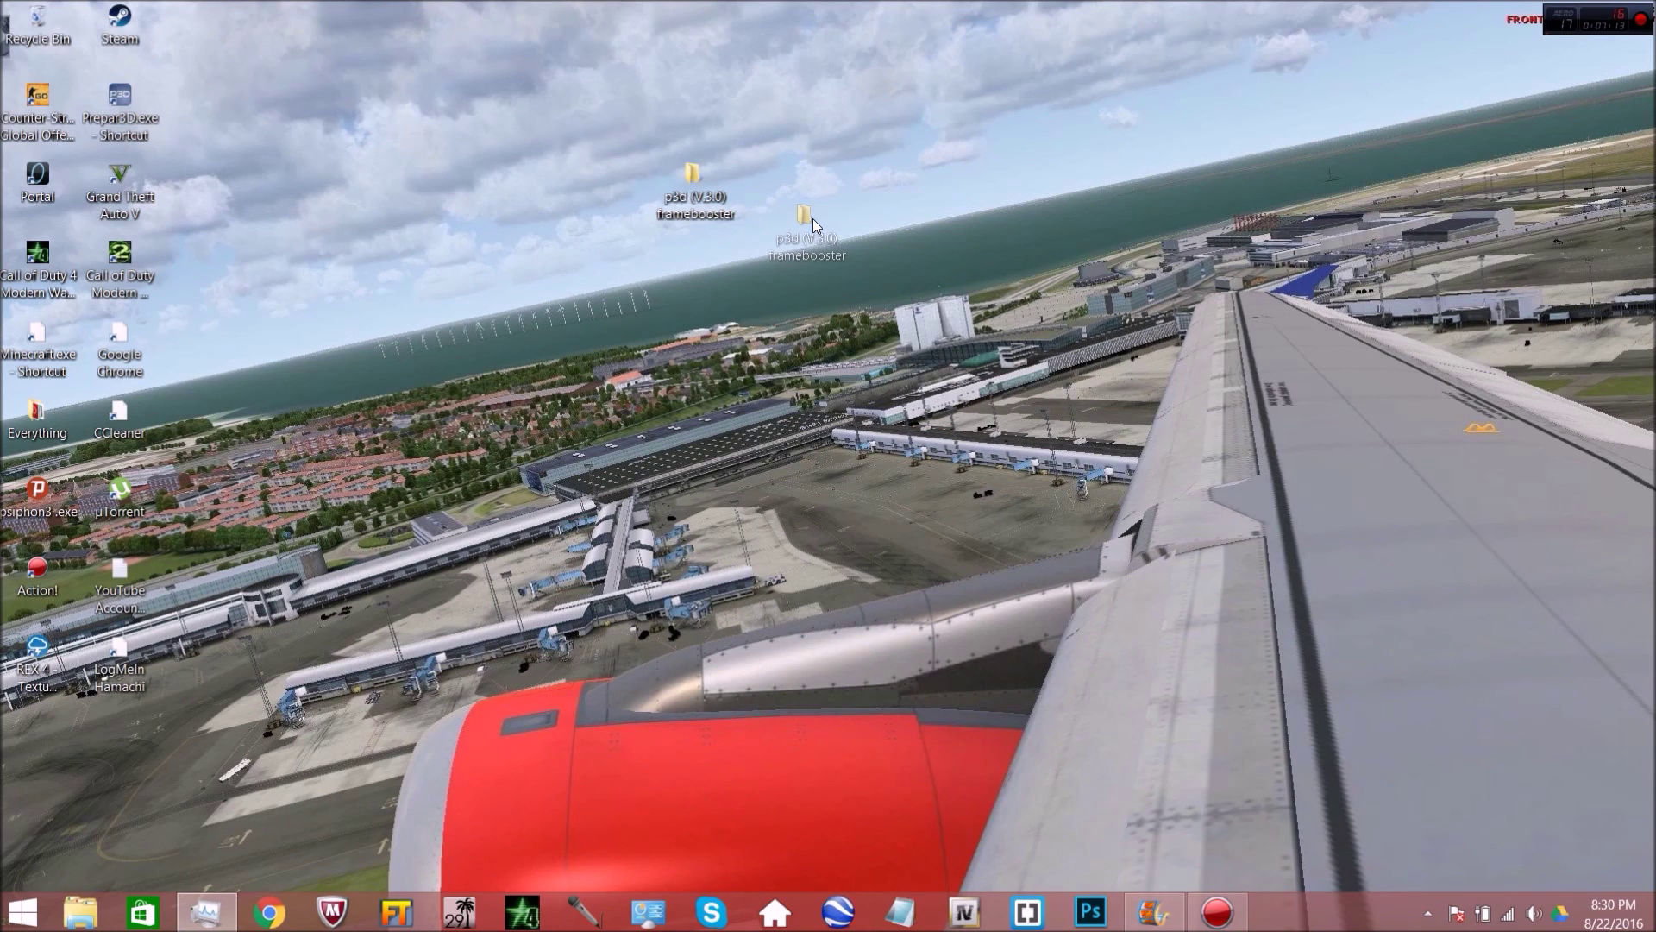
Move the p3d (V.3.0) framebooster folder icon lower and right, just above the sea horizon
{"action": "left_click_drag", "start_coordinate": [812, 219], "coordinate": [873, 259]}
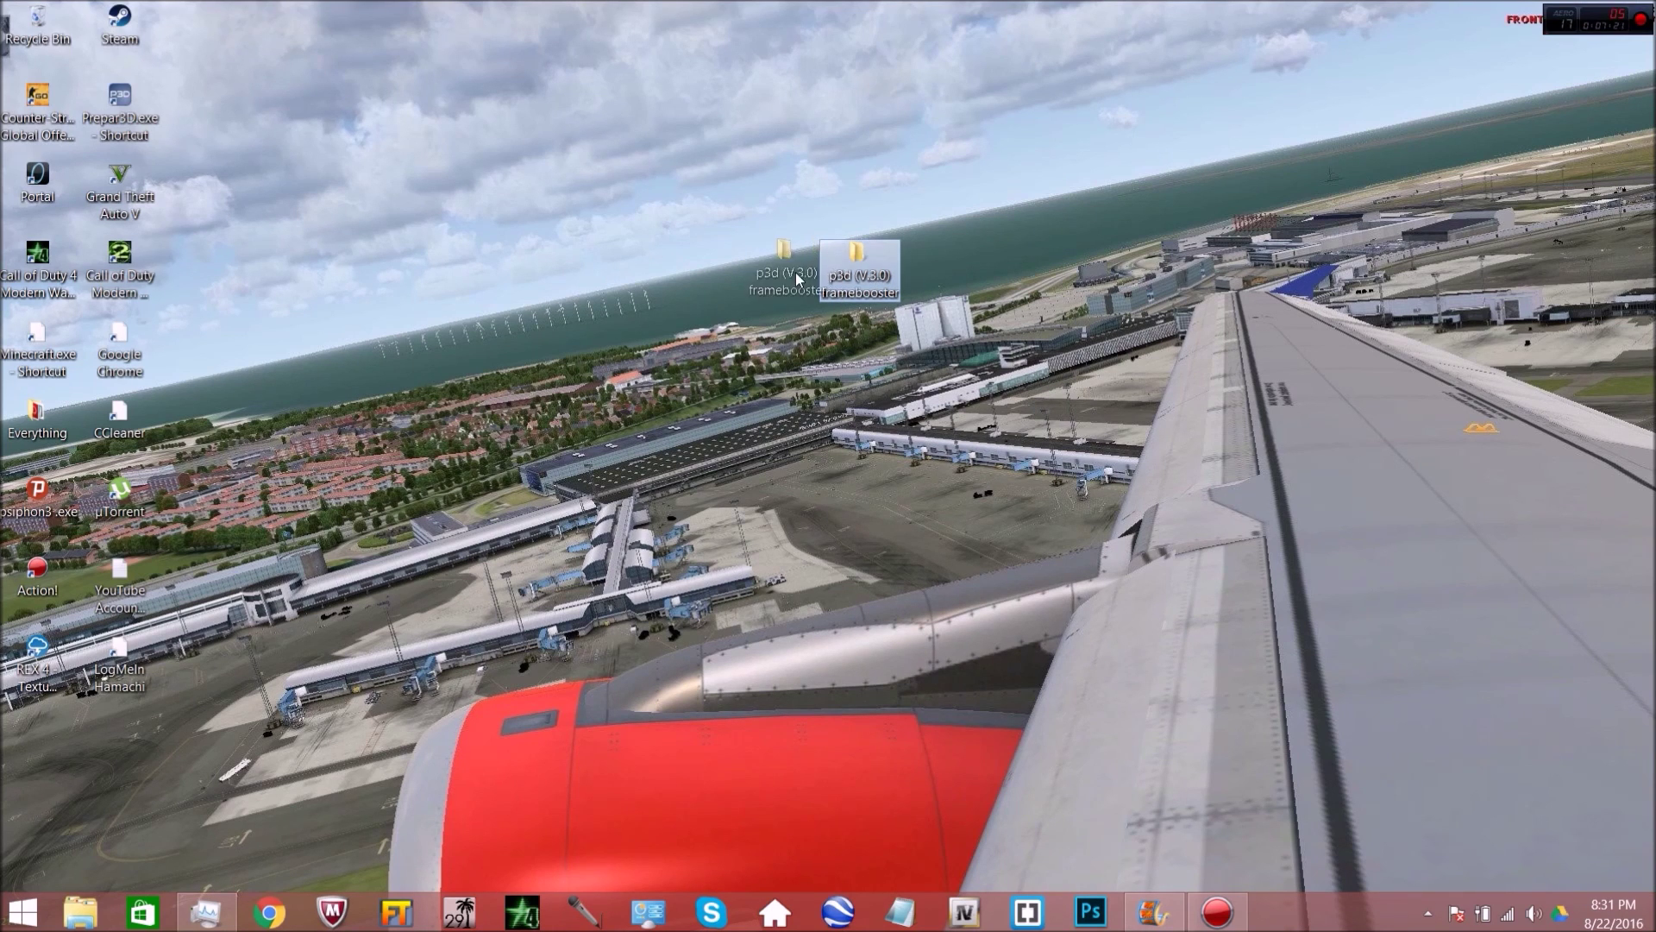
{"action": "left_click_drag", "start_coordinate": [795, 272], "coordinate": [793, 272]}
{"action": "left_click", "coordinate": [819, 383]}
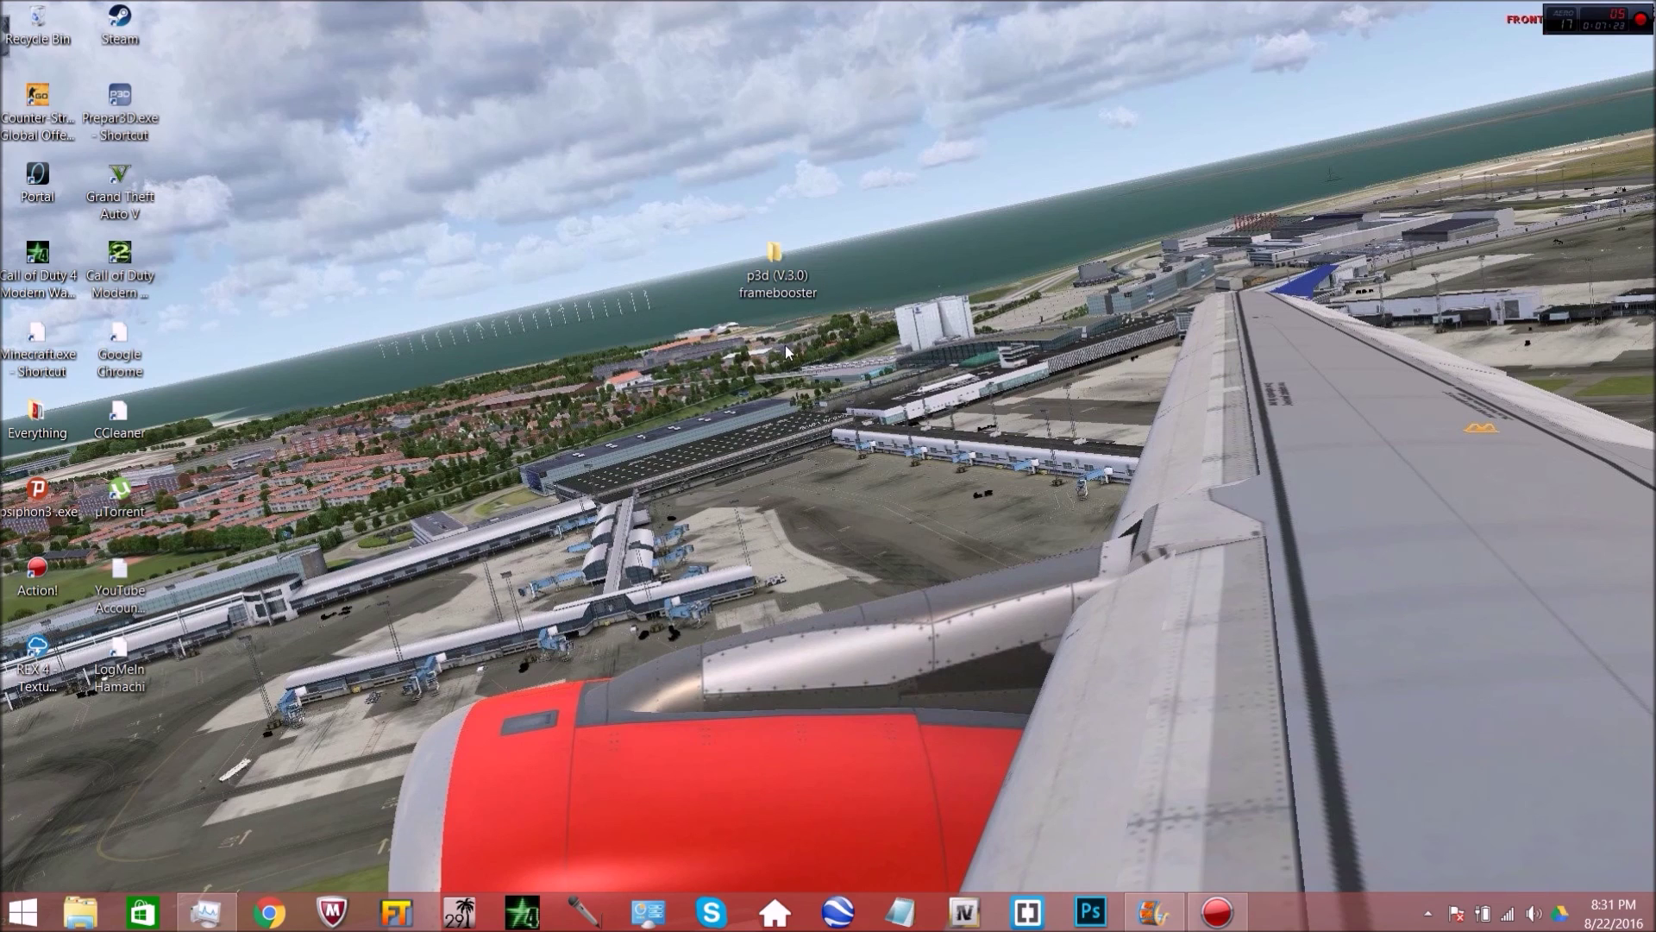